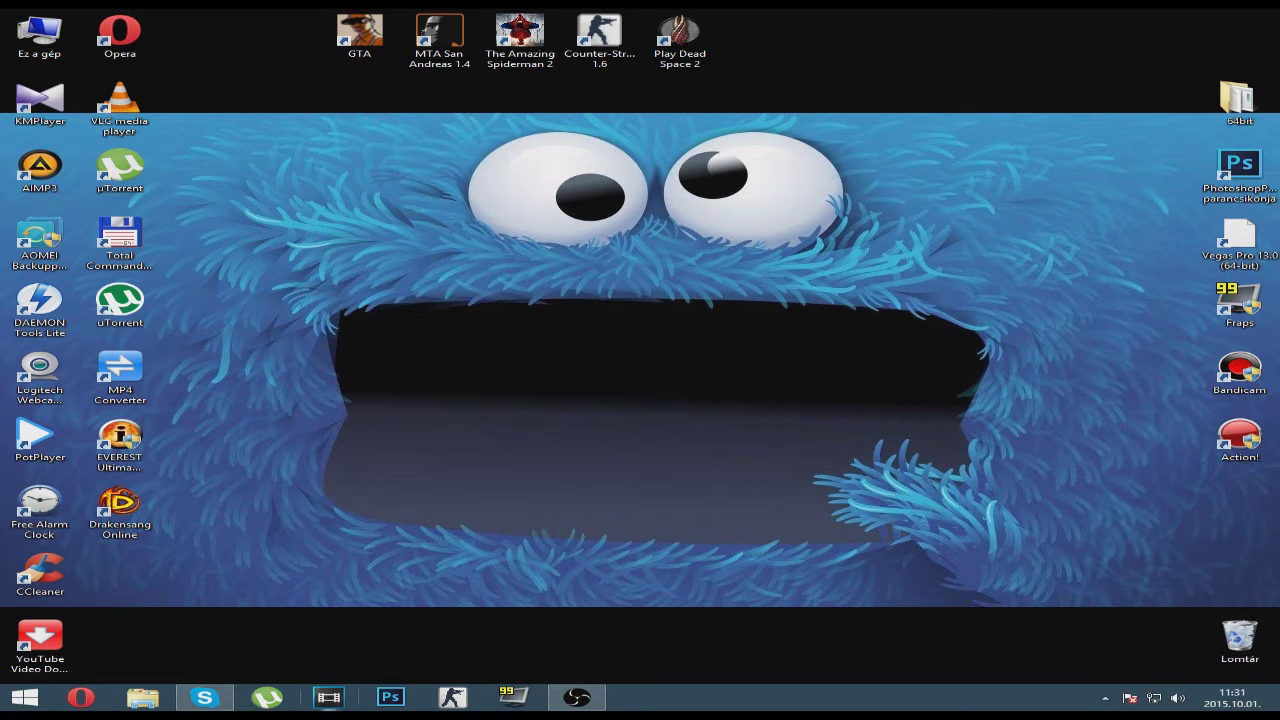
click(329, 700)
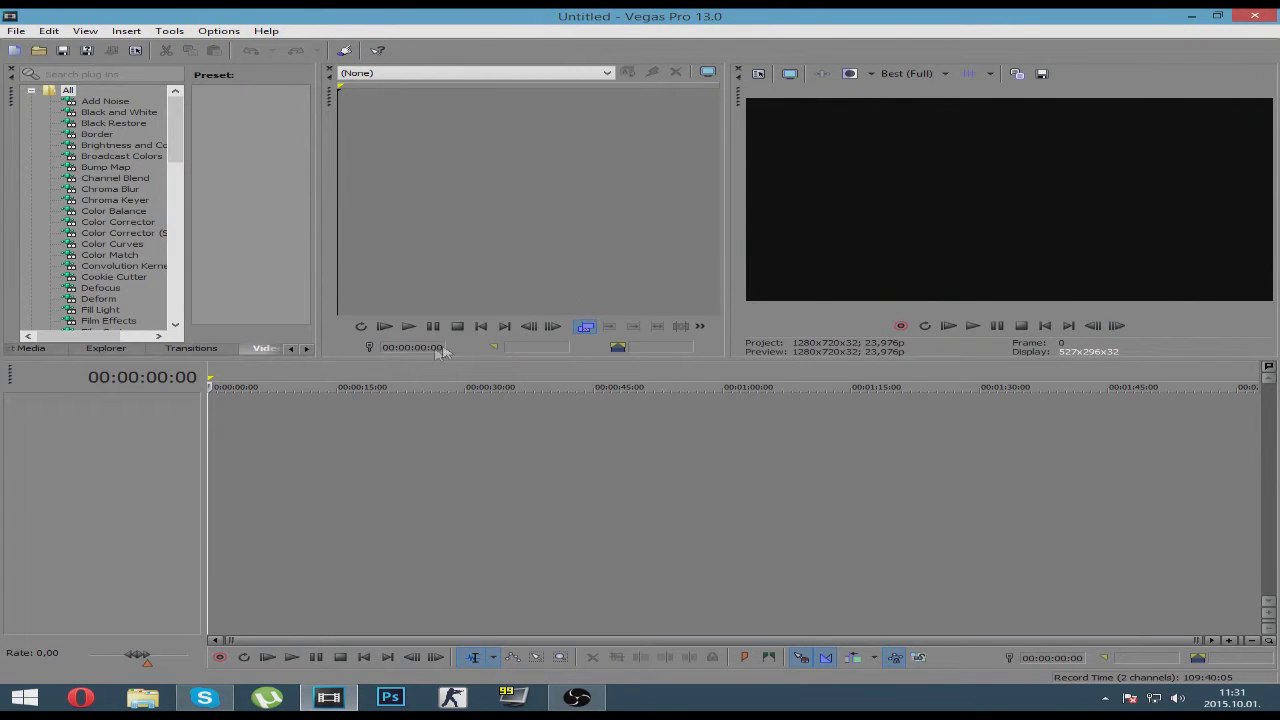
click(138, 698)
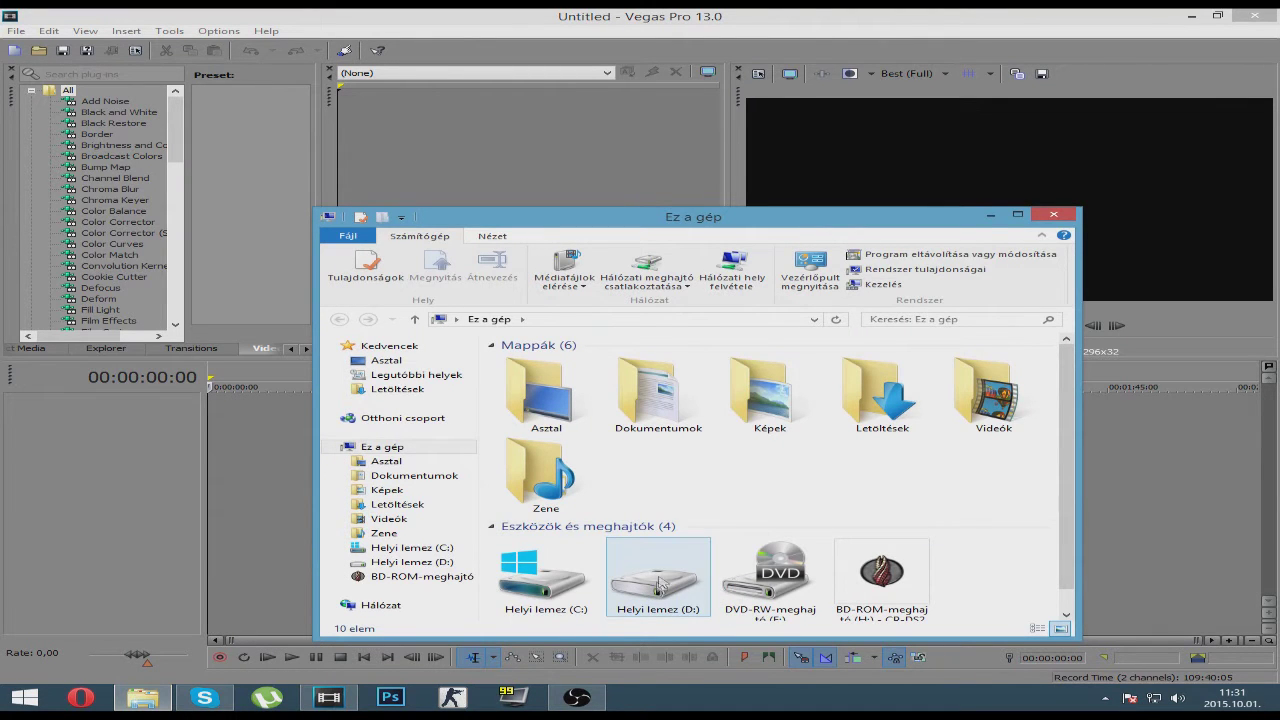
double_click(658, 574)
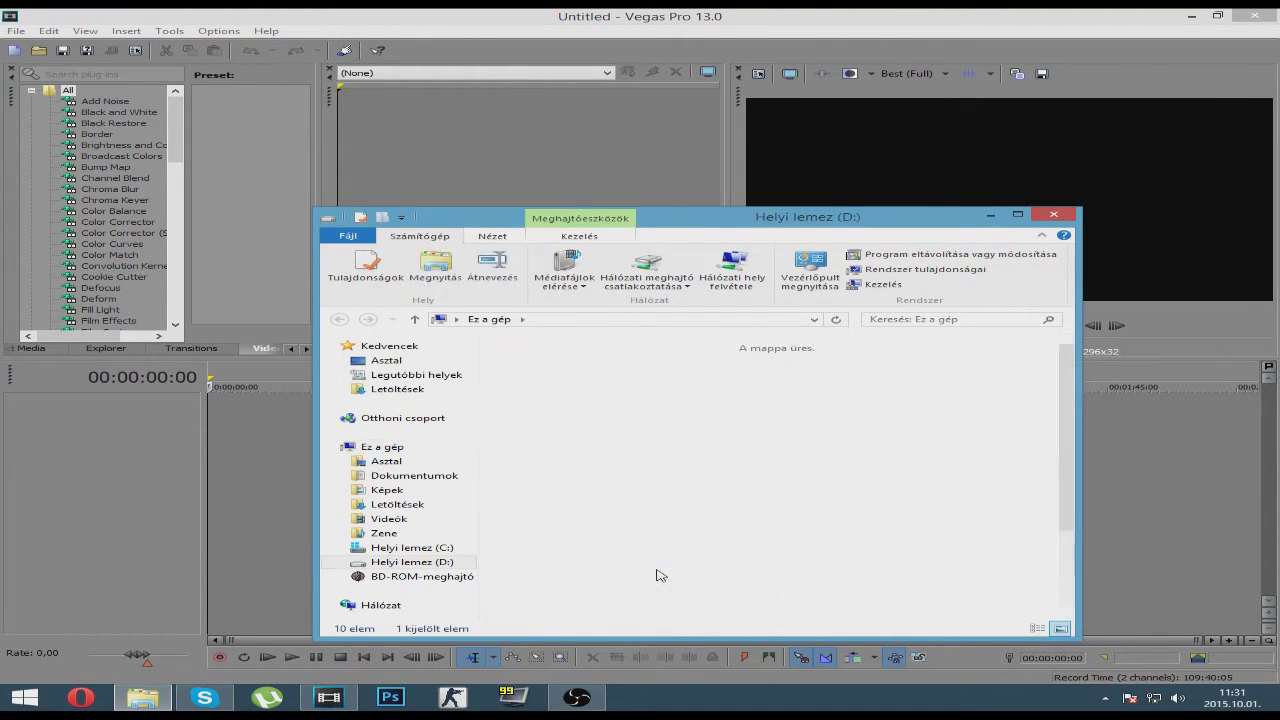
double_click(883, 376)
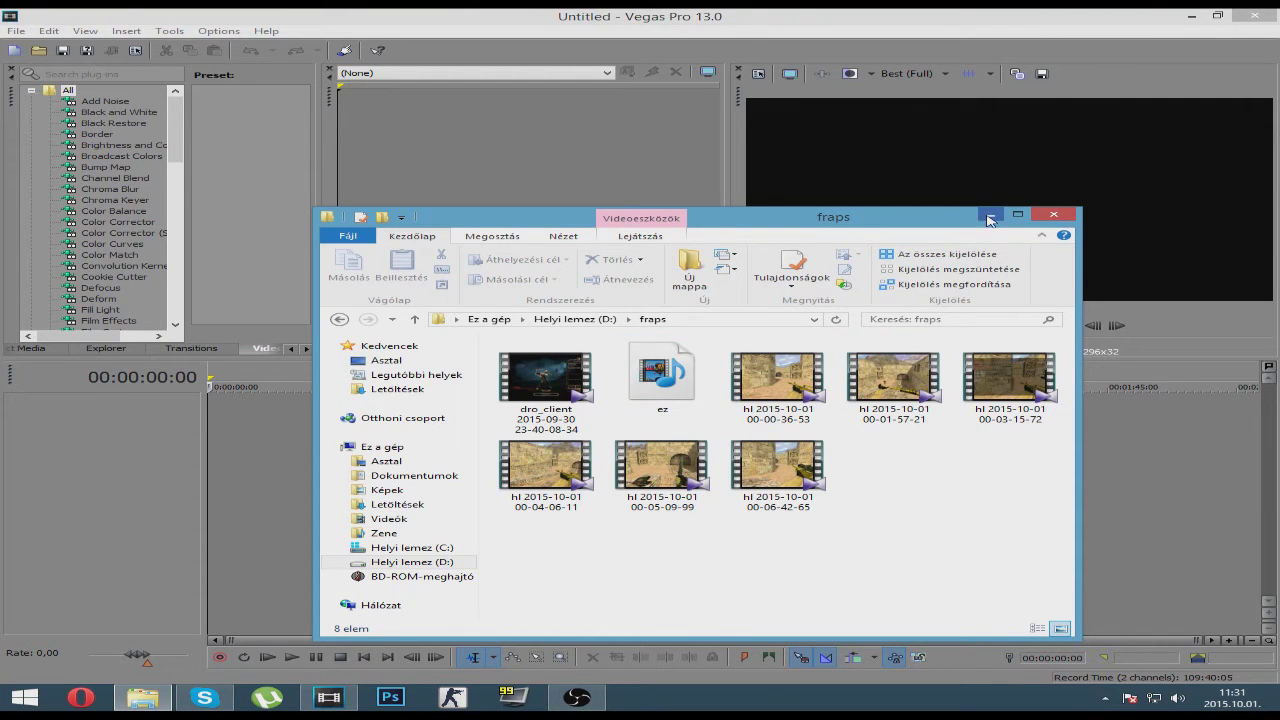
drag(893, 221, 1103, 24)
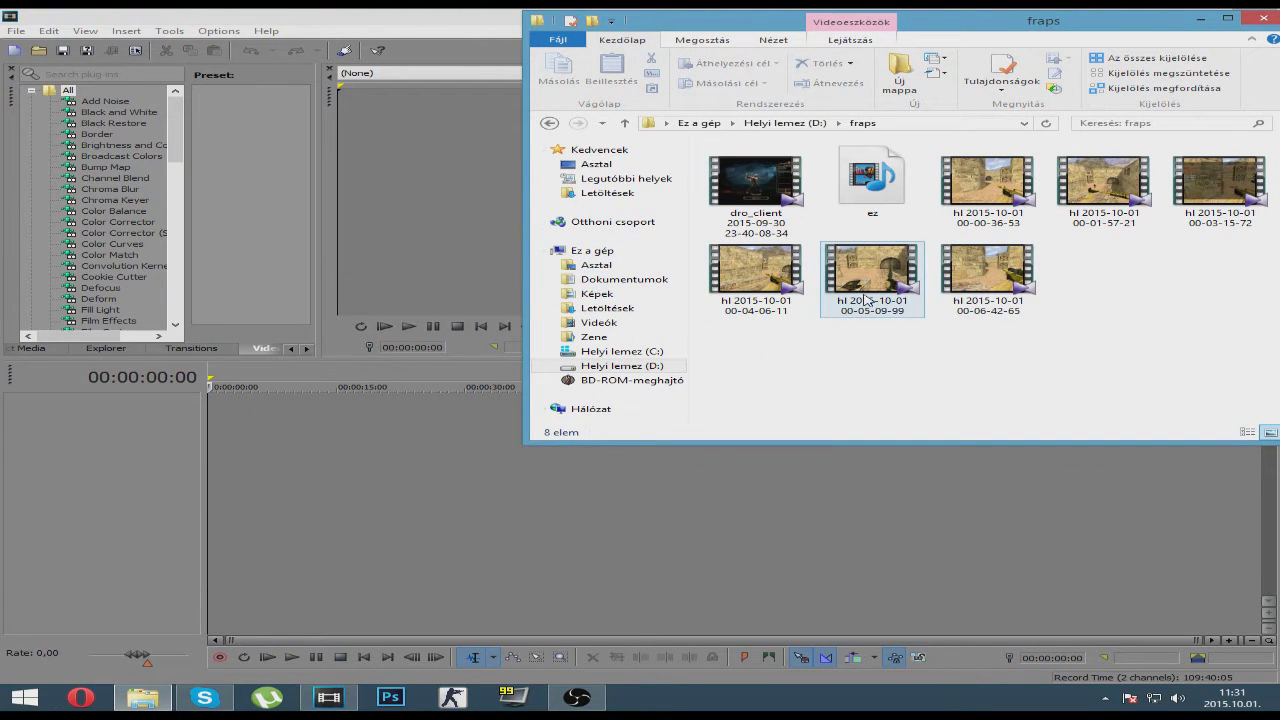
drag(867, 300, 222, 424)
click(1199, 18)
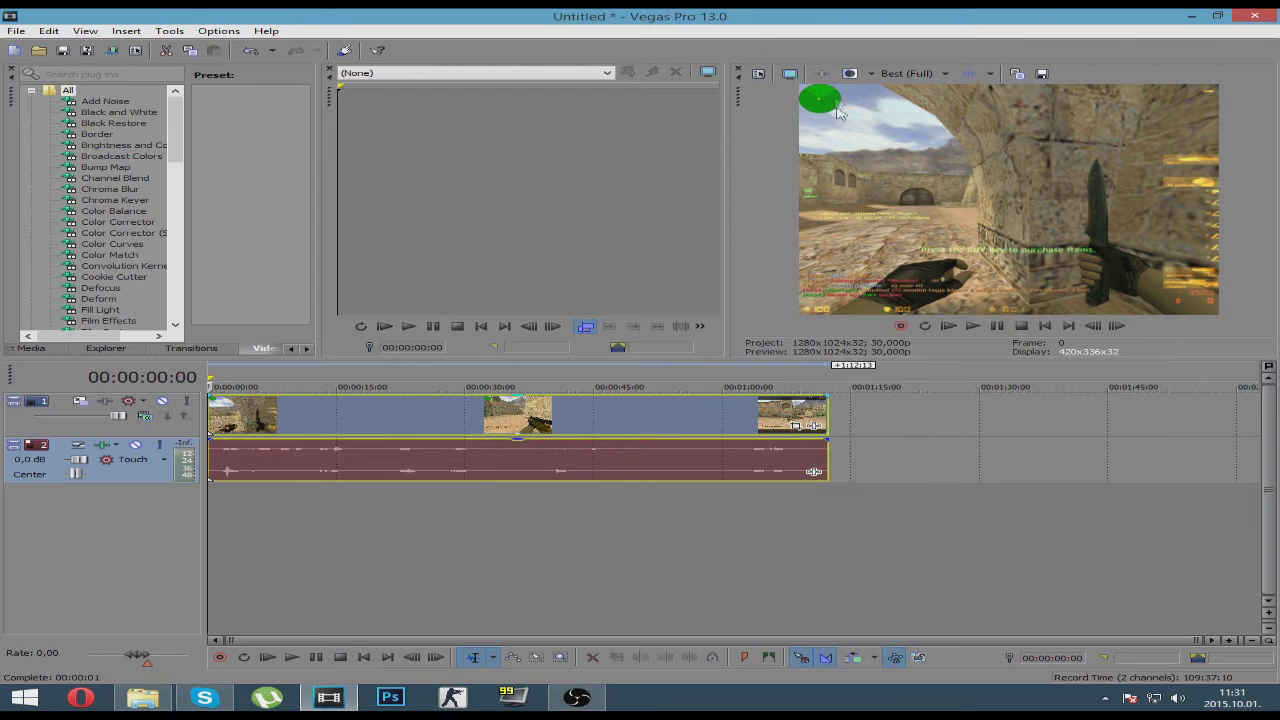
- Set the project's video template to HDV 720-30p (1280x720; 29,970 fps)
click(759, 74)
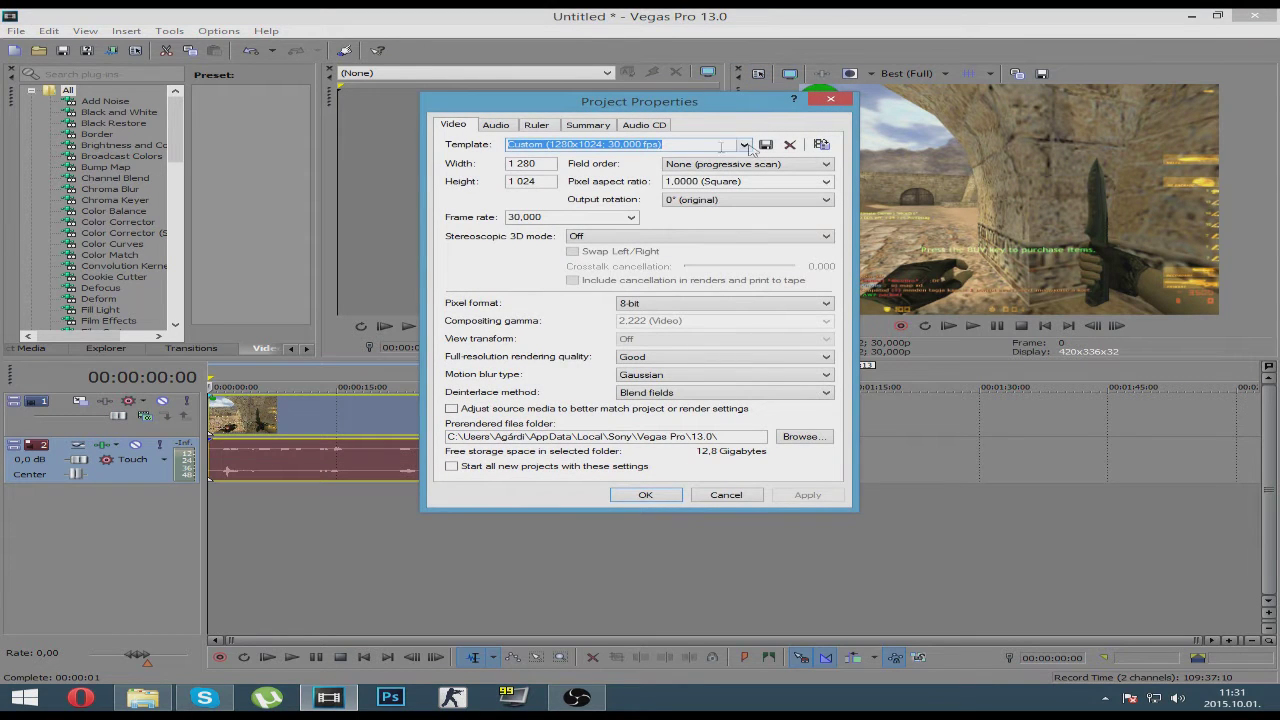
click(830, 98)
click(759, 74)
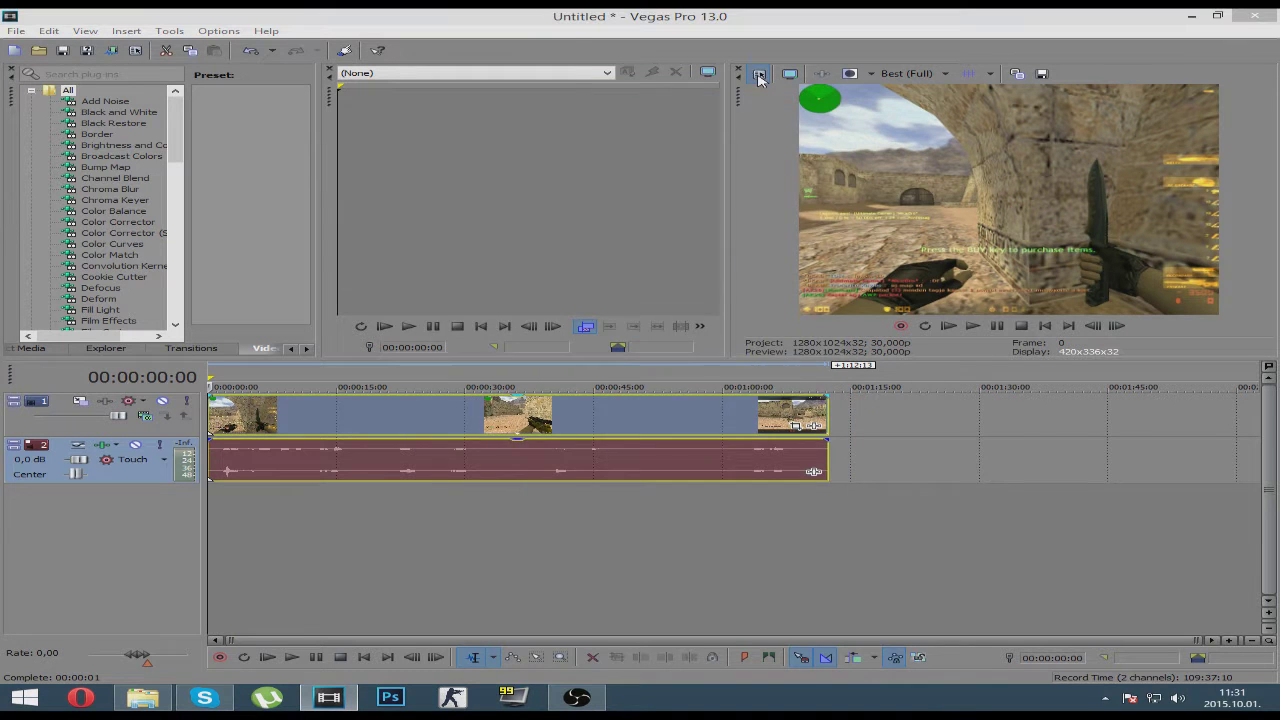
click(743, 145)
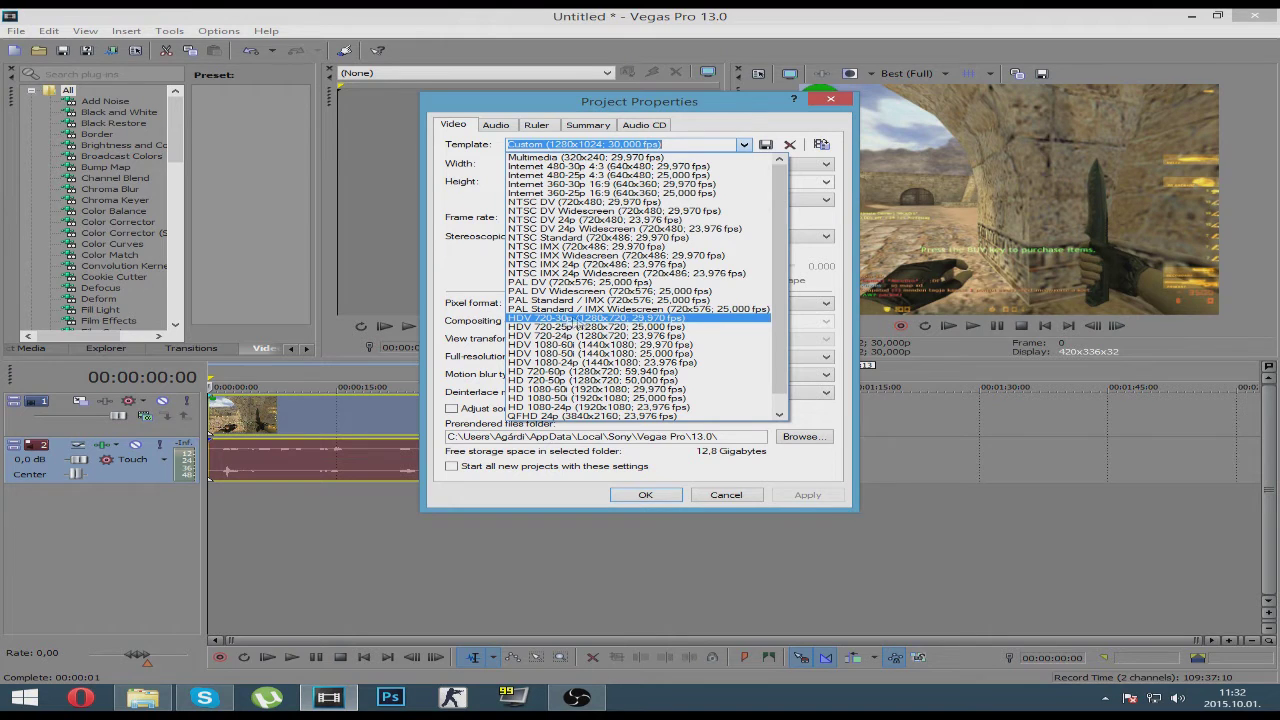
click(641, 318)
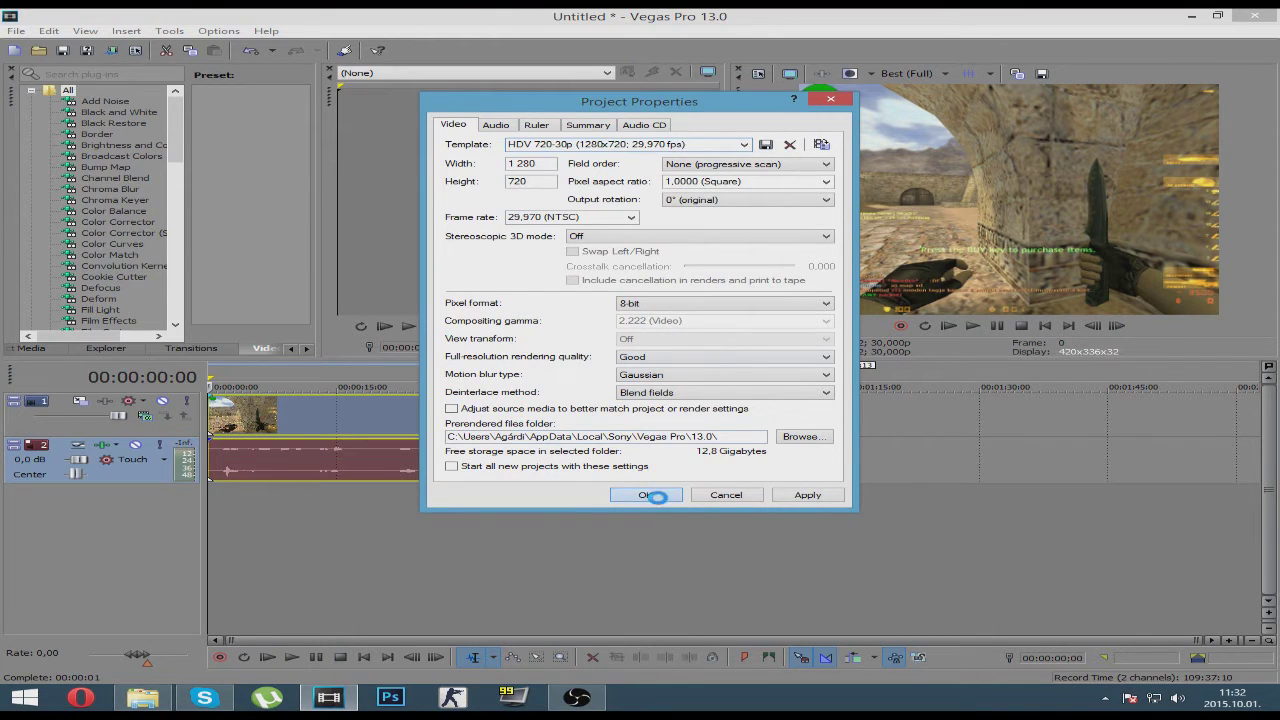
click(646, 495)
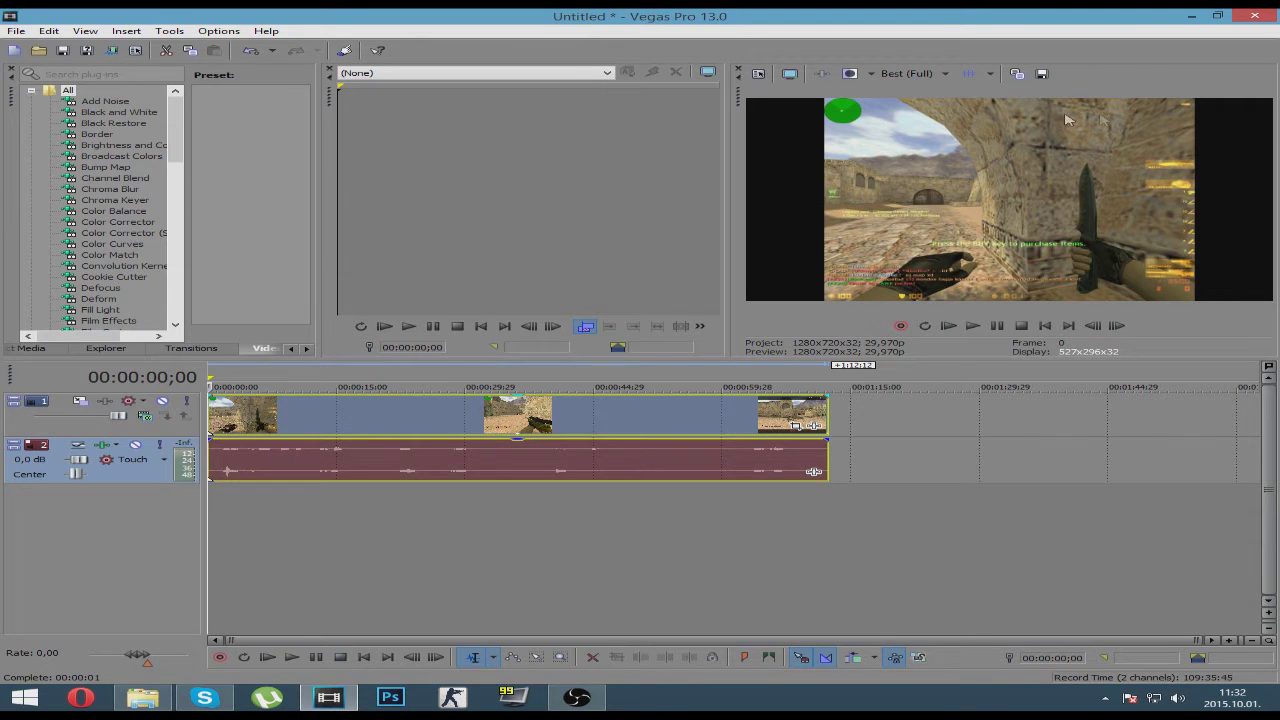
- Set the gameplay clip's media pixel aspect ratio to 1,4568 (PAL DV Widescreen)
right_click(359, 418)
click(285, 500)
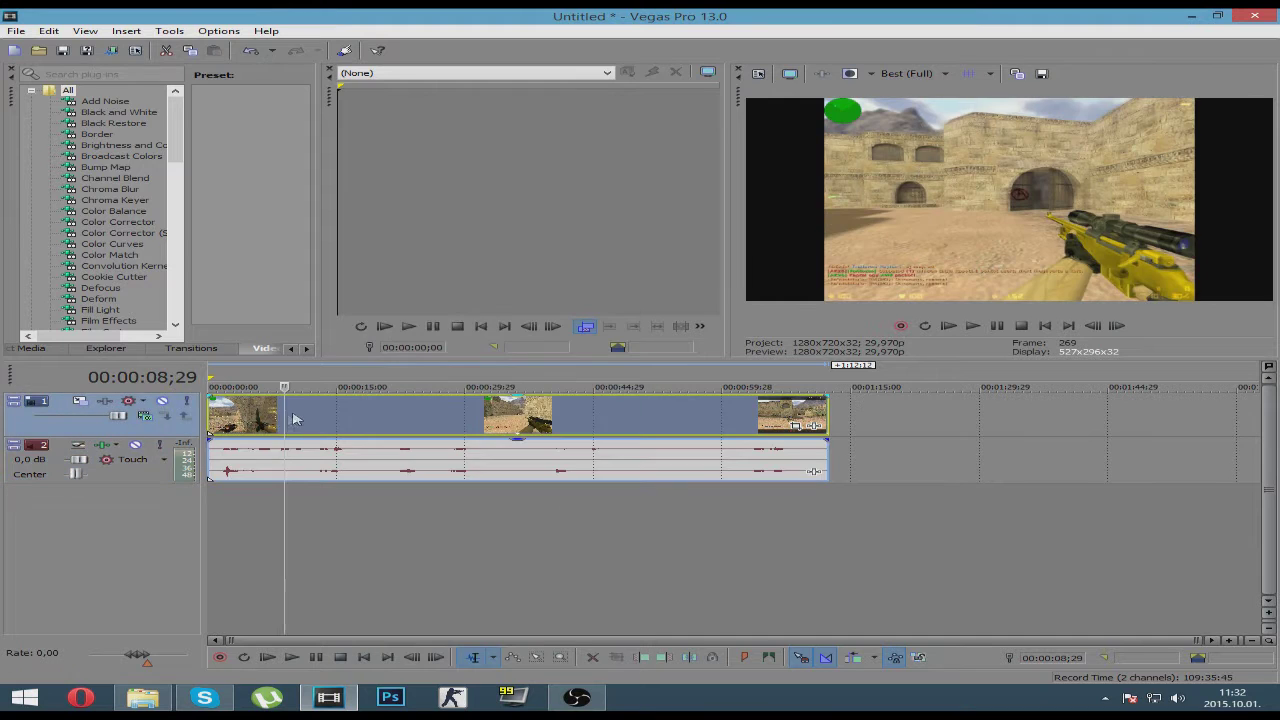
right_click(365, 419)
click(430, 675)
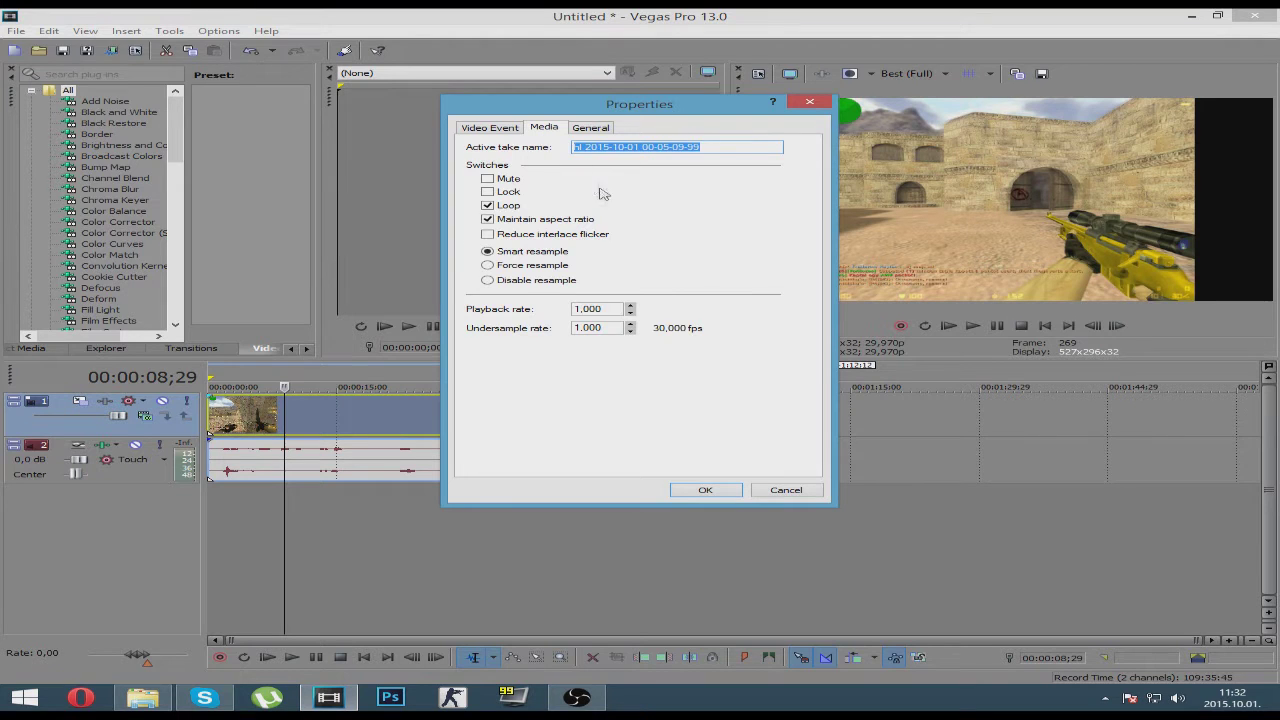
click(800, 355)
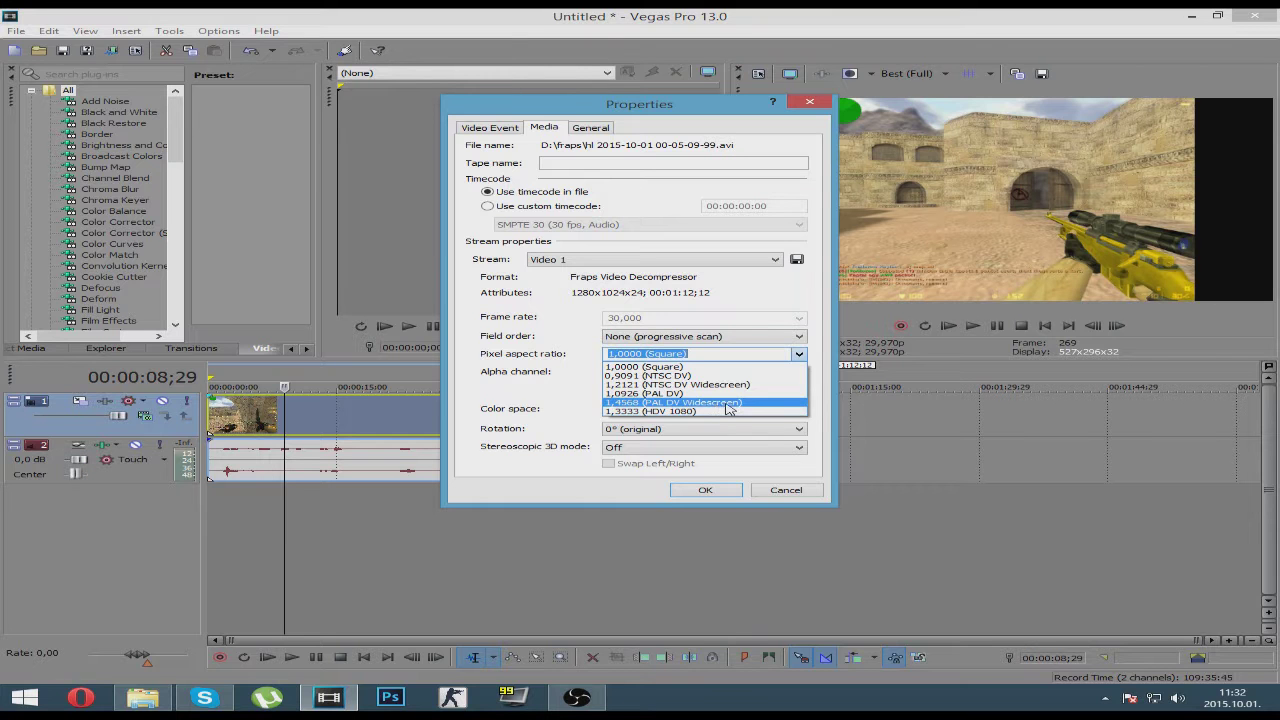
click(729, 403)
click(705, 490)
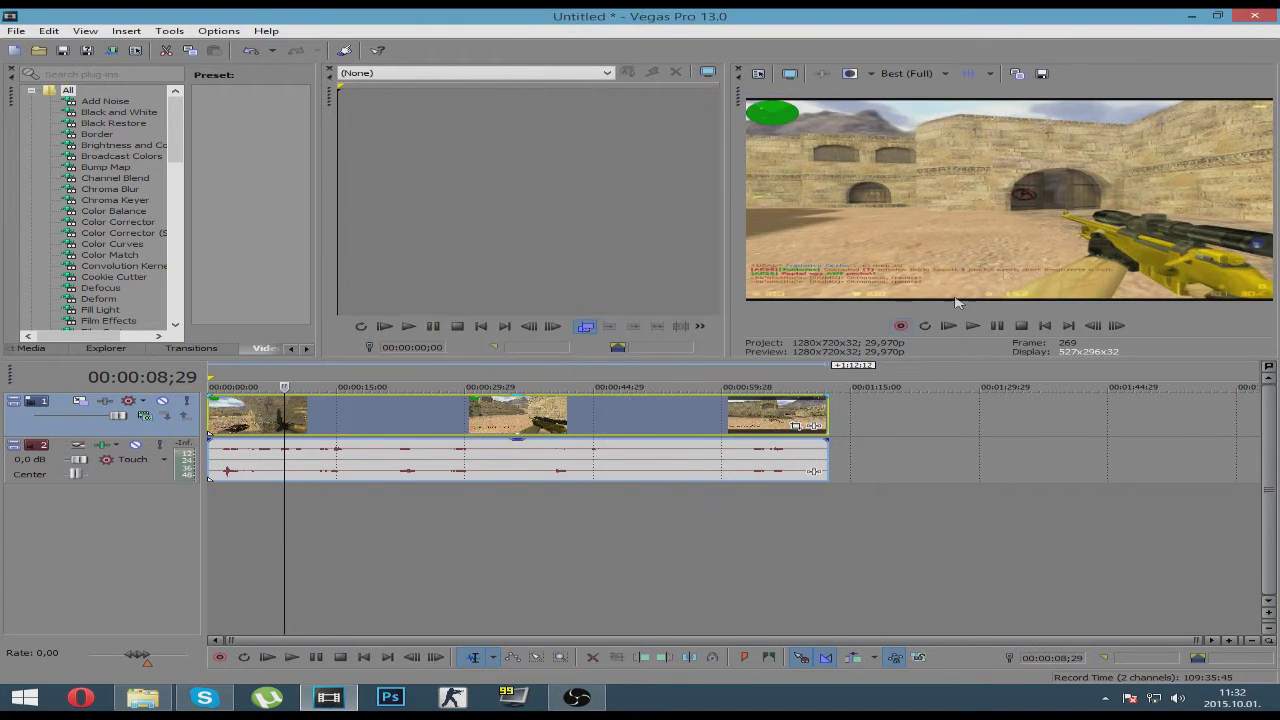
- Examine the footage at various points along the timeline to check how the clip fills the frame
click(242, 545)
click(449, 535)
click(686, 549)
click(501, 548)
click(406, 545)
click(268, 535)
click(218, 535)
click(453, 540)
click(697, 545)
click(364, 550)
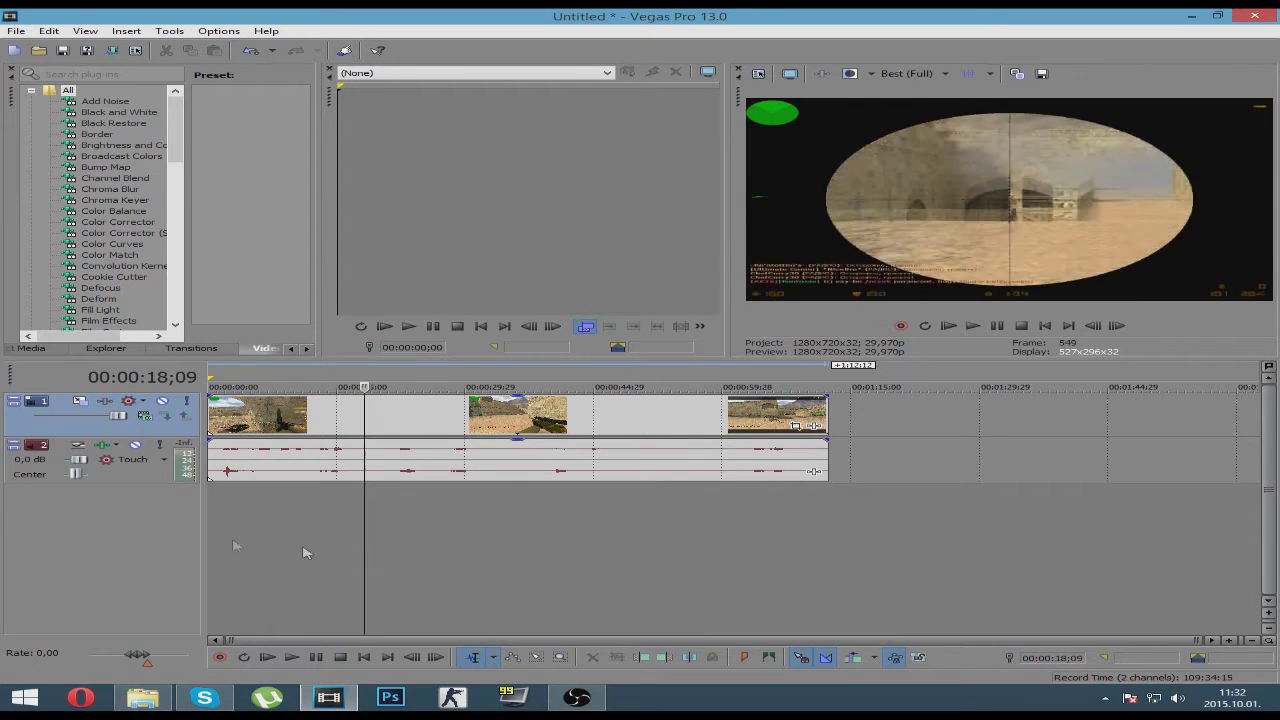
scroll(409, 501, up, 2)
scroll(409, 501, up, 2)
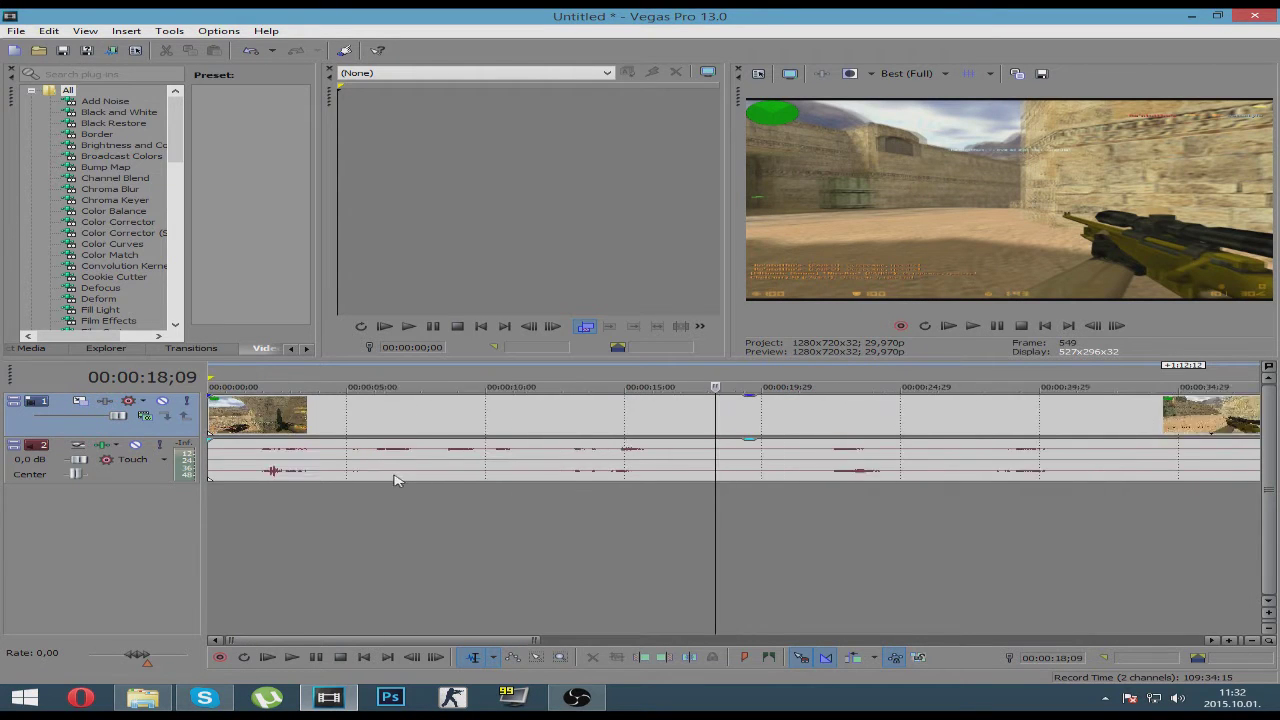
click(227, 540)
click(386, 541)
click(566, 544)
click(750, 538)
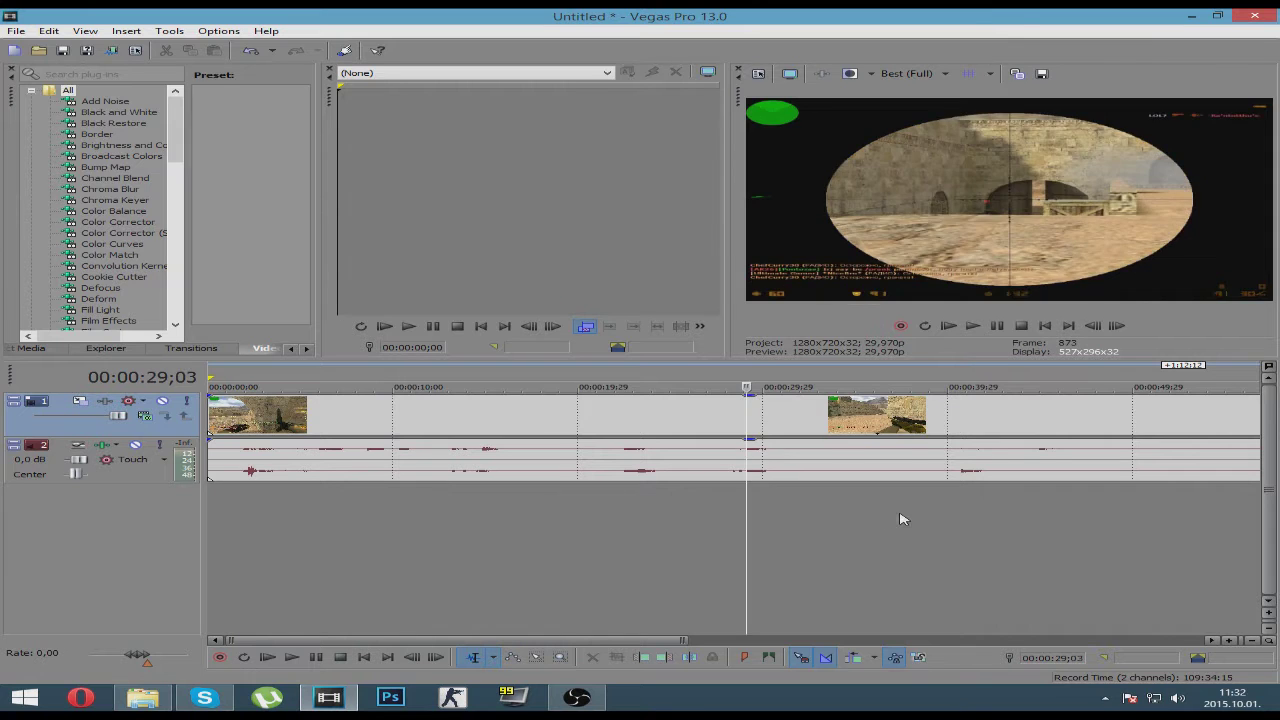
click(900, 519)
click(264, 510)
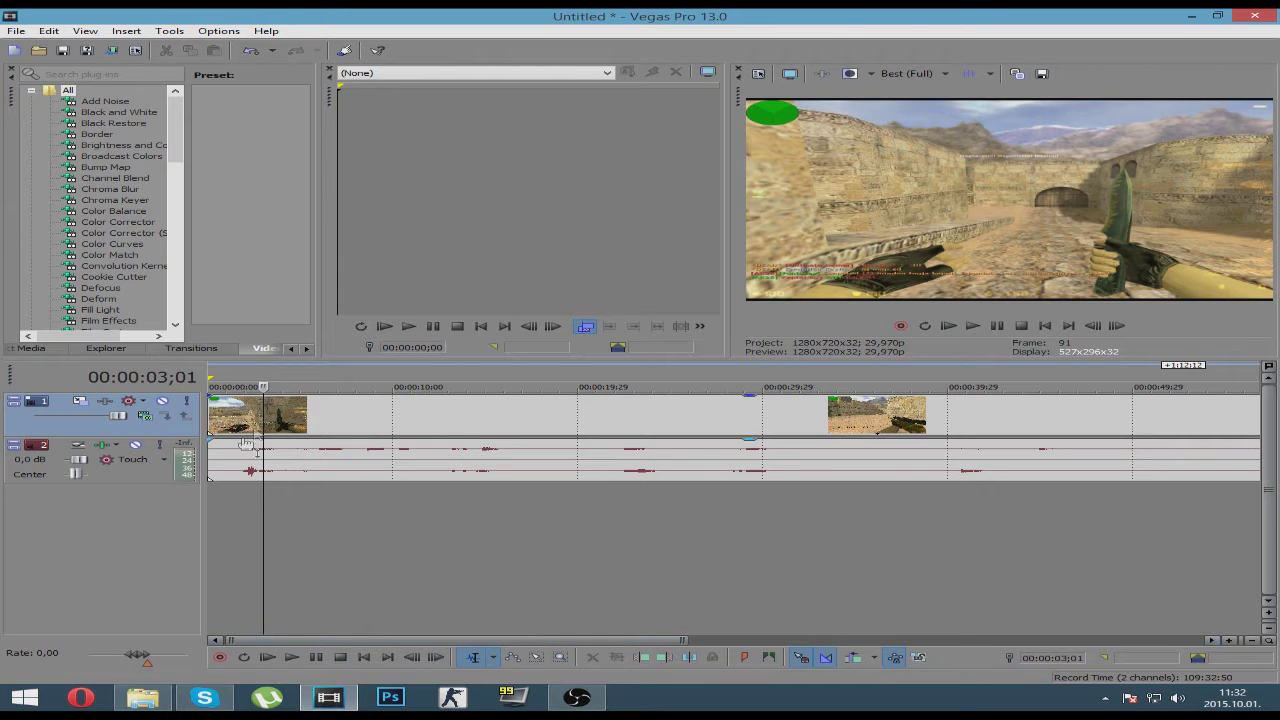
- Insert a new video track above the gameplay clip and play the footage up to 00:00:07;15
right_click(117, 532)
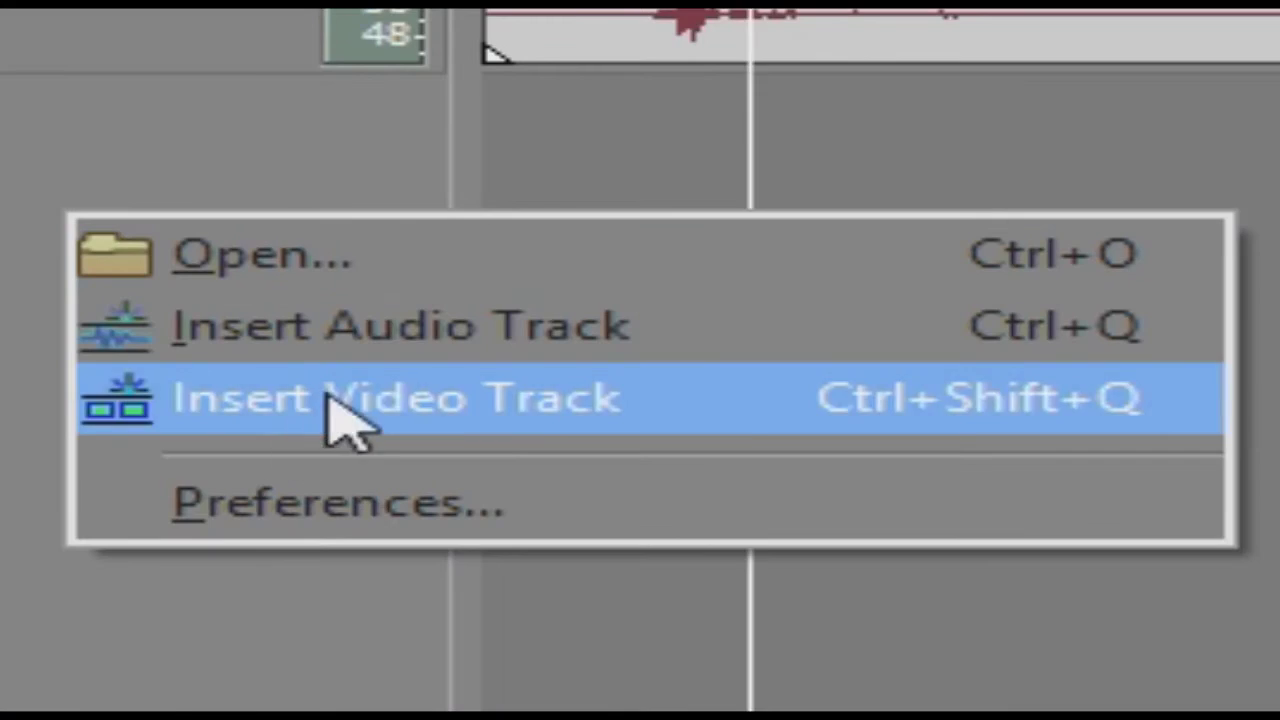
click(330, 397)
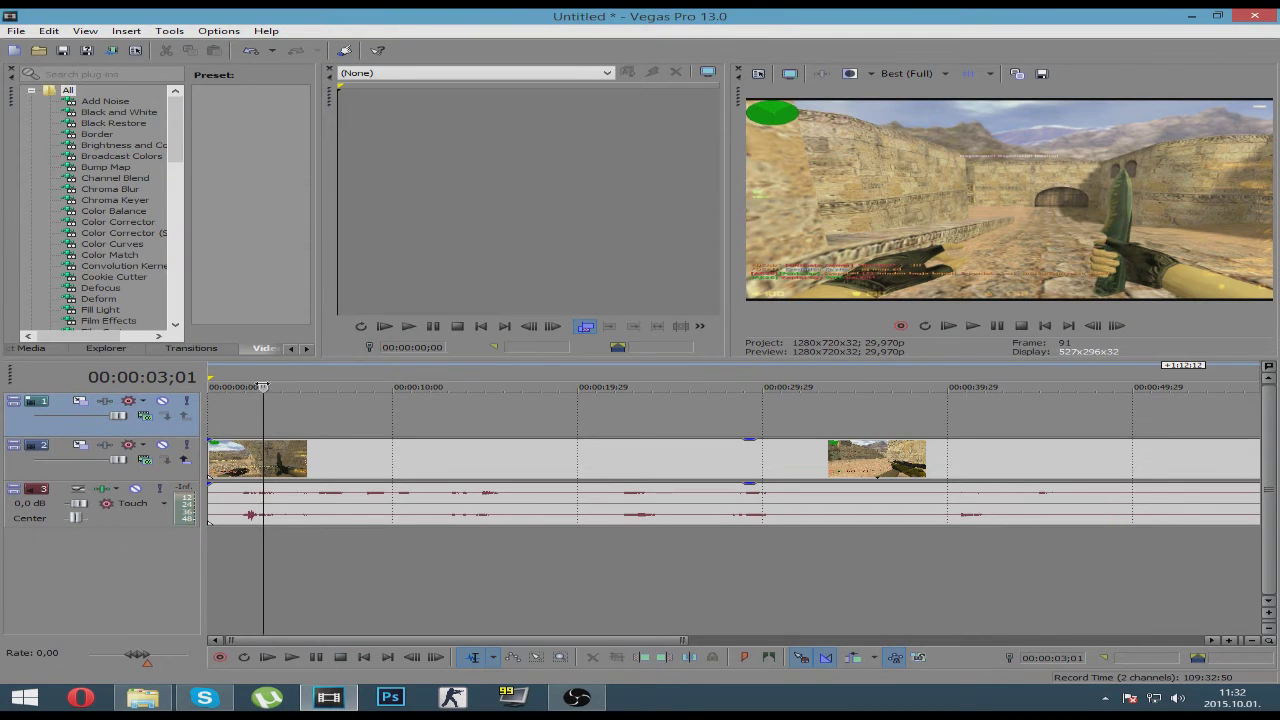
drag(262, 386, 241, 386)
right_click(317, 408)
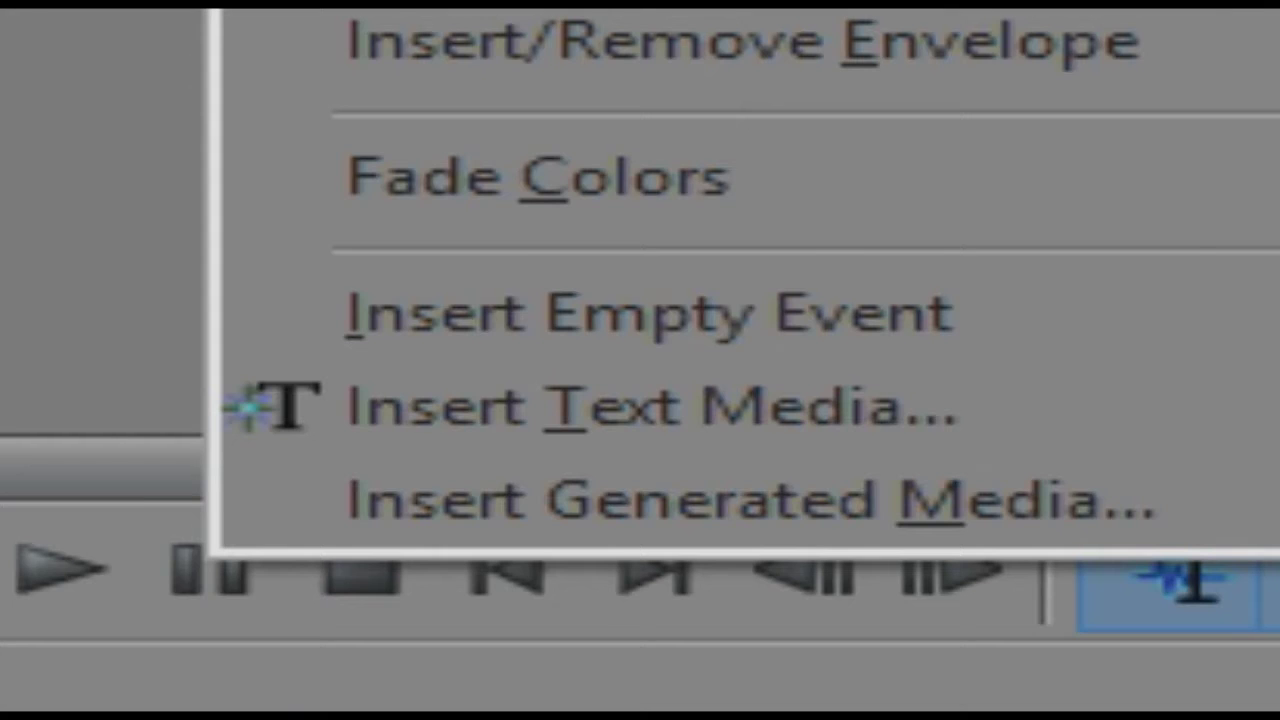
key(Escape)
key(space)
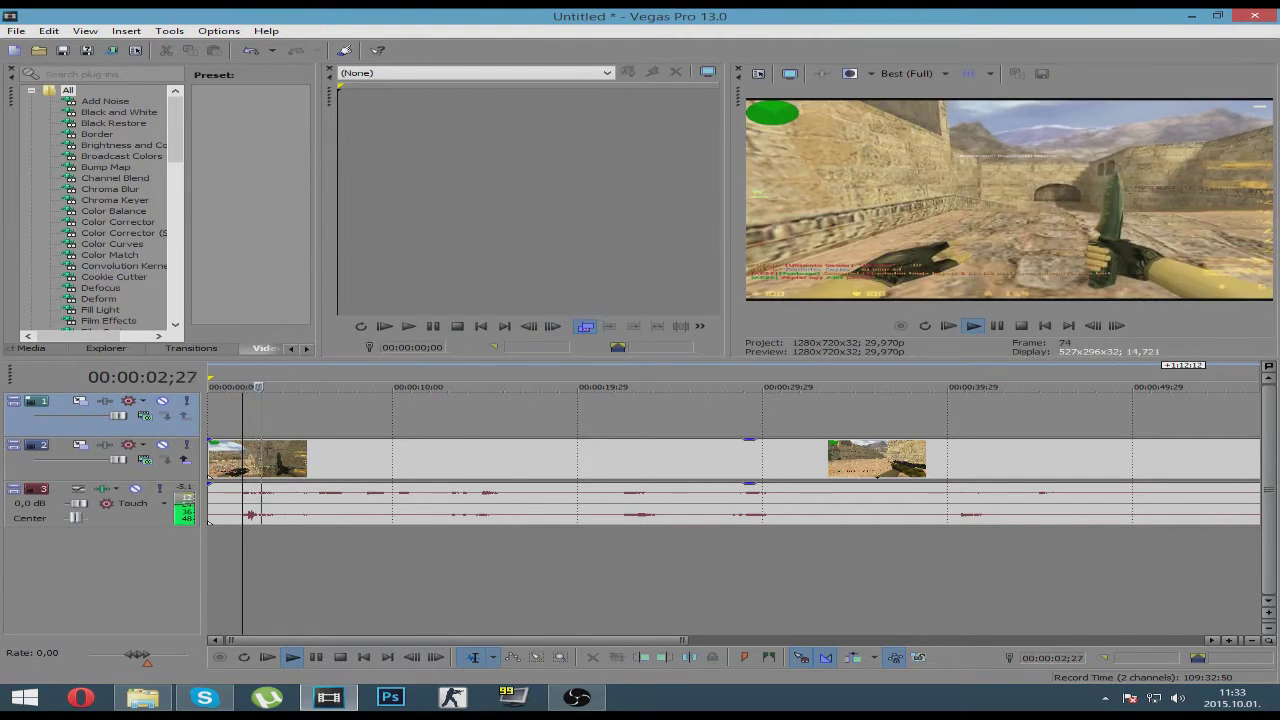
key(Return)
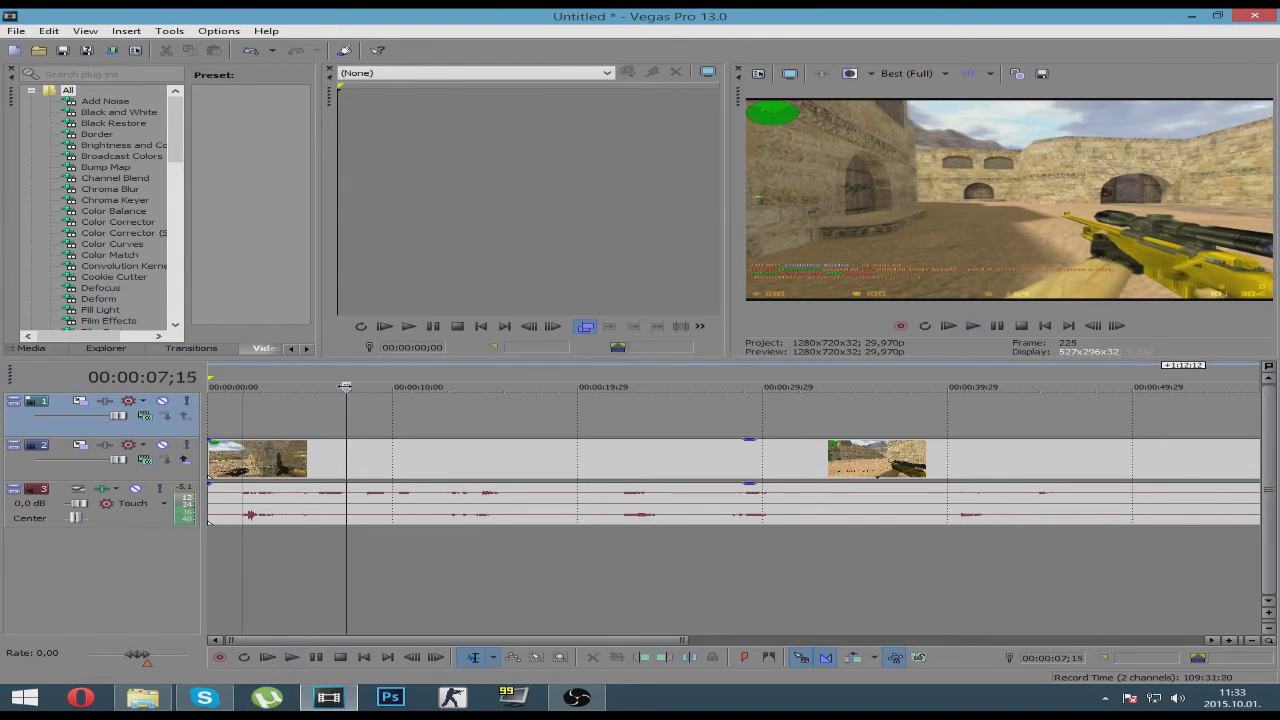
- Insert text media reading "Tutorial" on the empty video track at 00:00:07;15 and move the title into the frame's upper-left corner
right_click(380, 405)
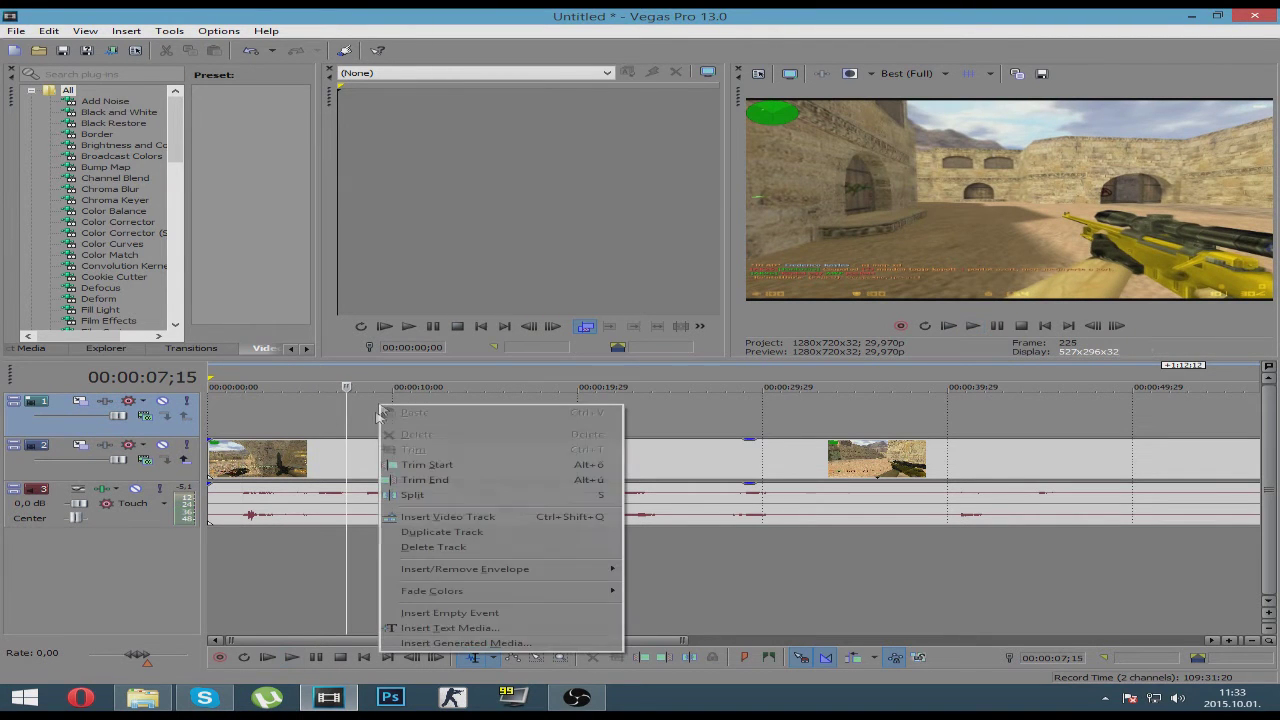
click(430, 628)
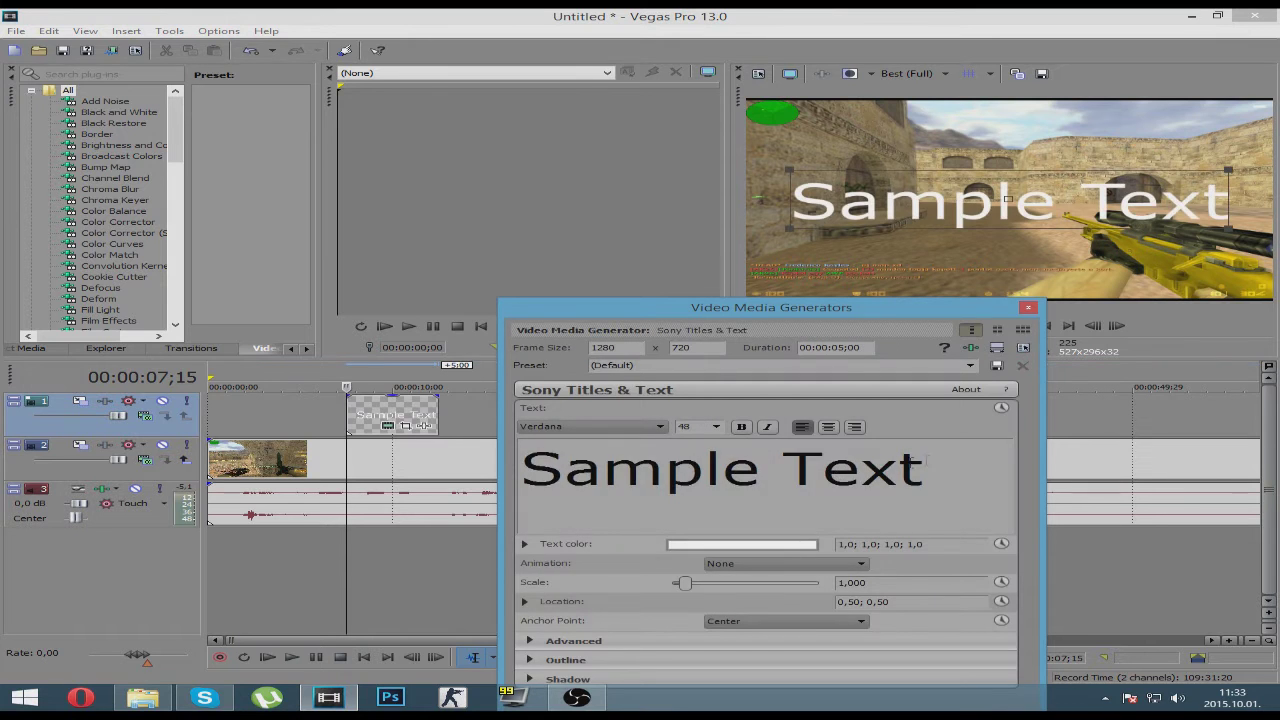
key(BackSpace)
text(Tutorial)
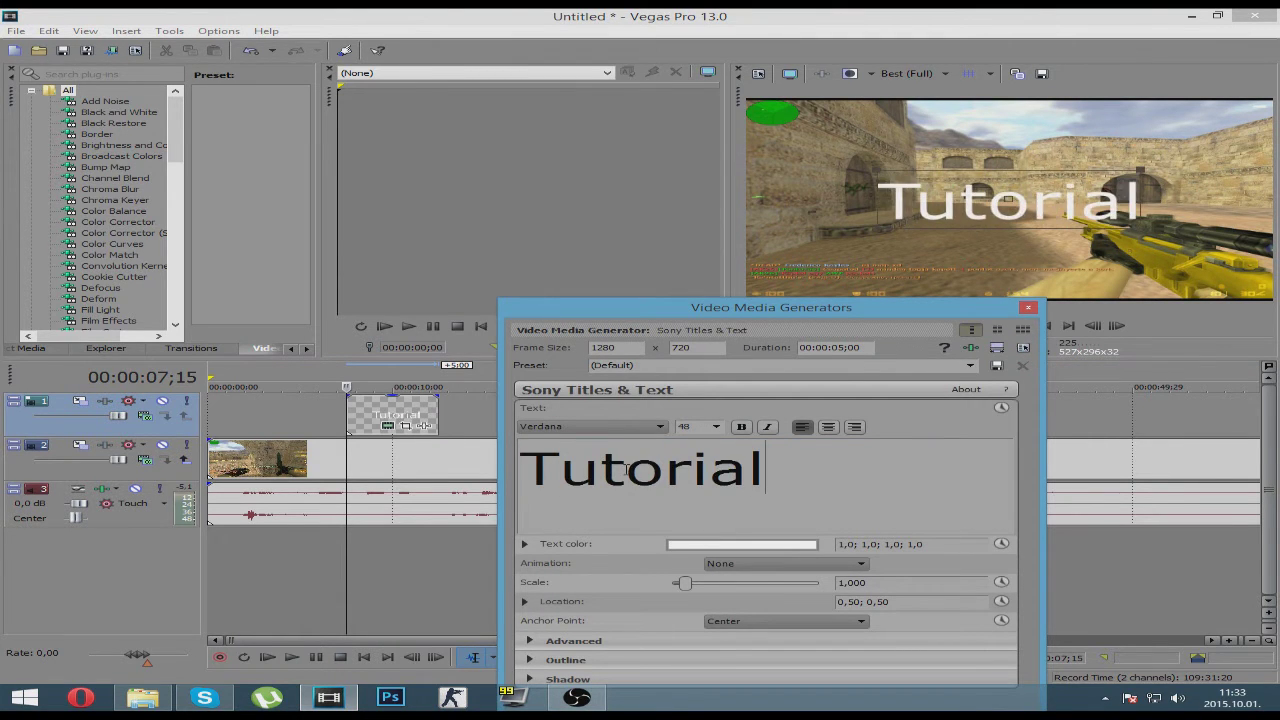
drag(906, 206, 790, 146)
- Change the title's text color to a near-black blue, 0,0; 0,05; 0,08; 1,0
click(763, 550)
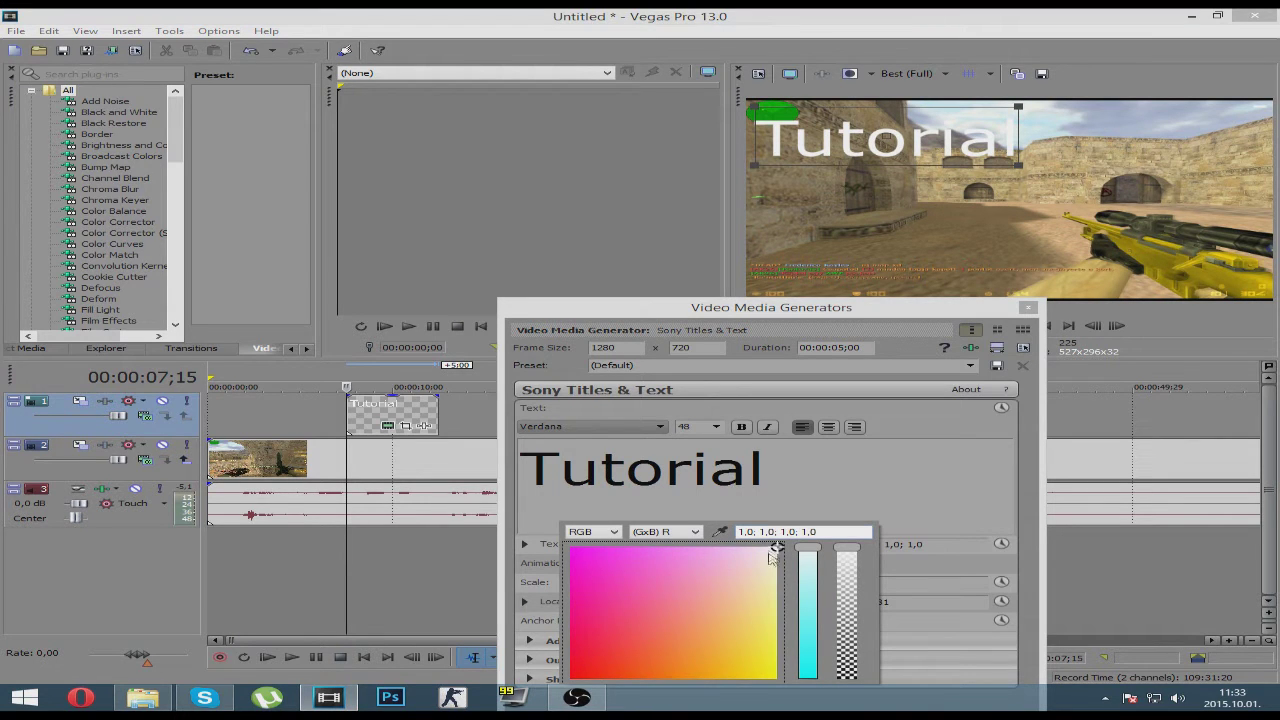
drag(808, 550, 808, 690)
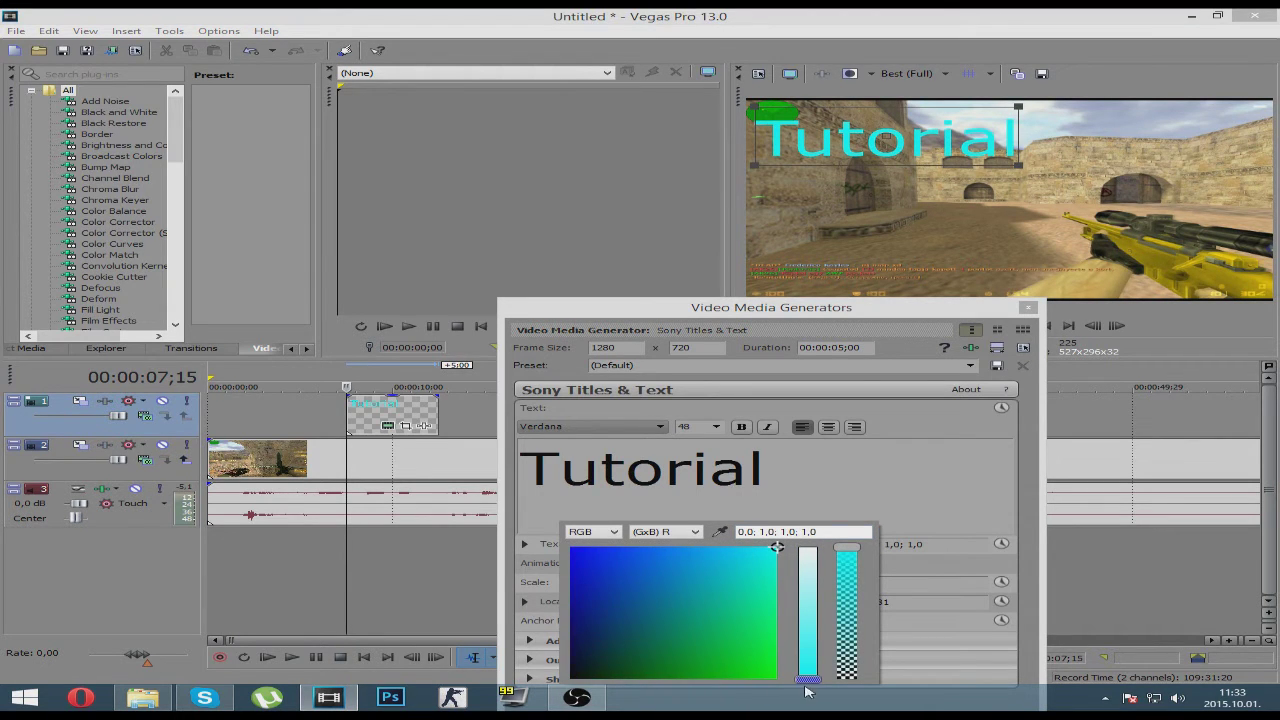
click(582, 669)
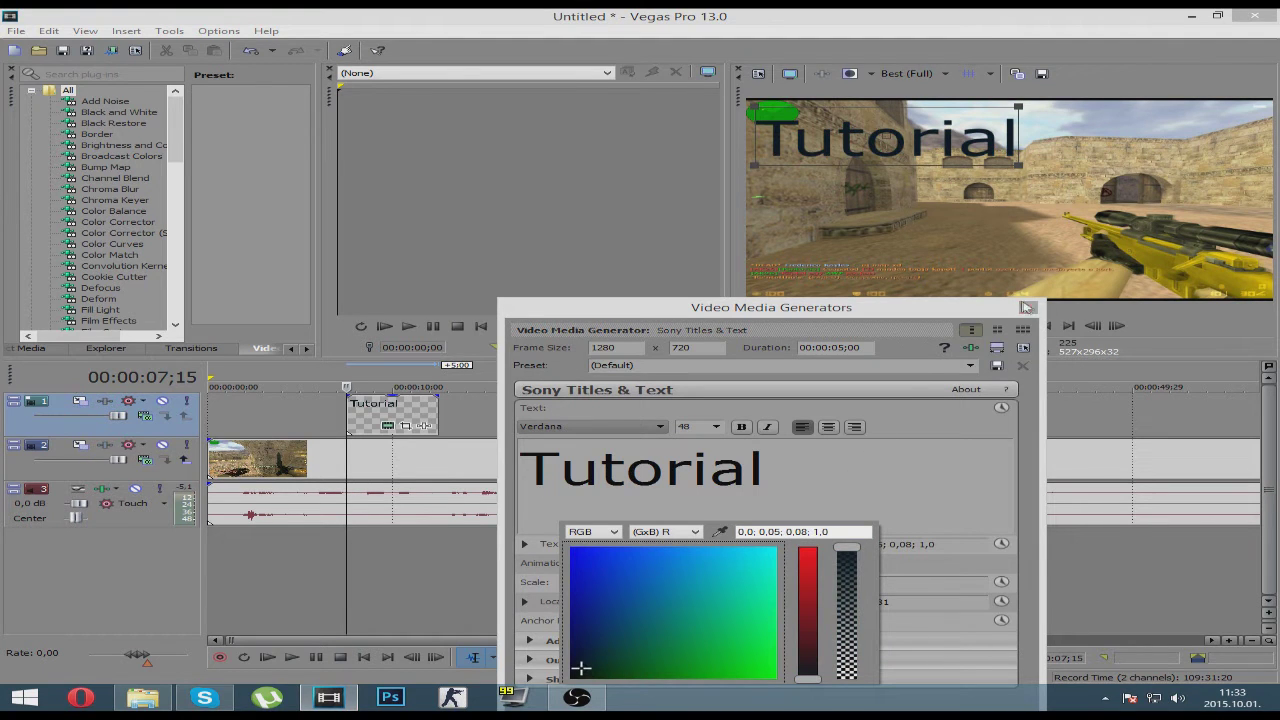
click(877, 492)
- Give the title a red outline (1,0; 0,06; 0,03; 1,0) with a width of 9,252 and nudge it up to location 0,27; 0,84
drag(515, 309, 90, 82)
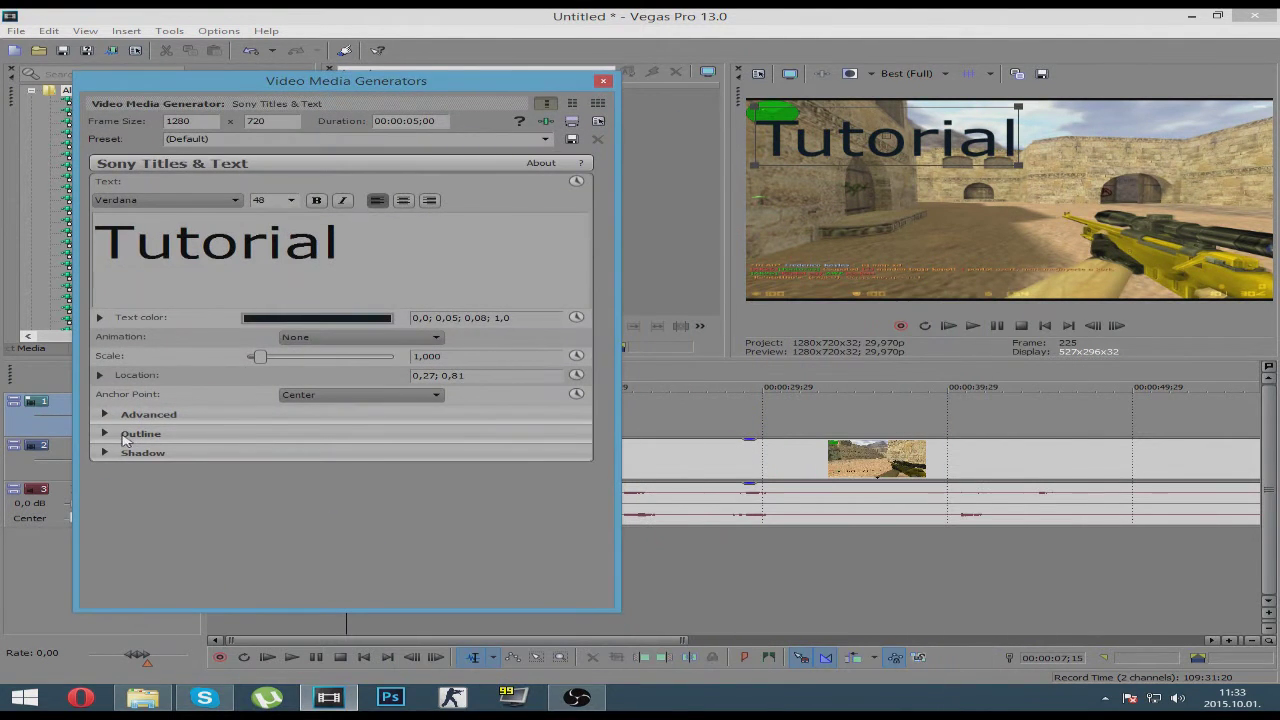
click(112, 436)
click(276, 474)
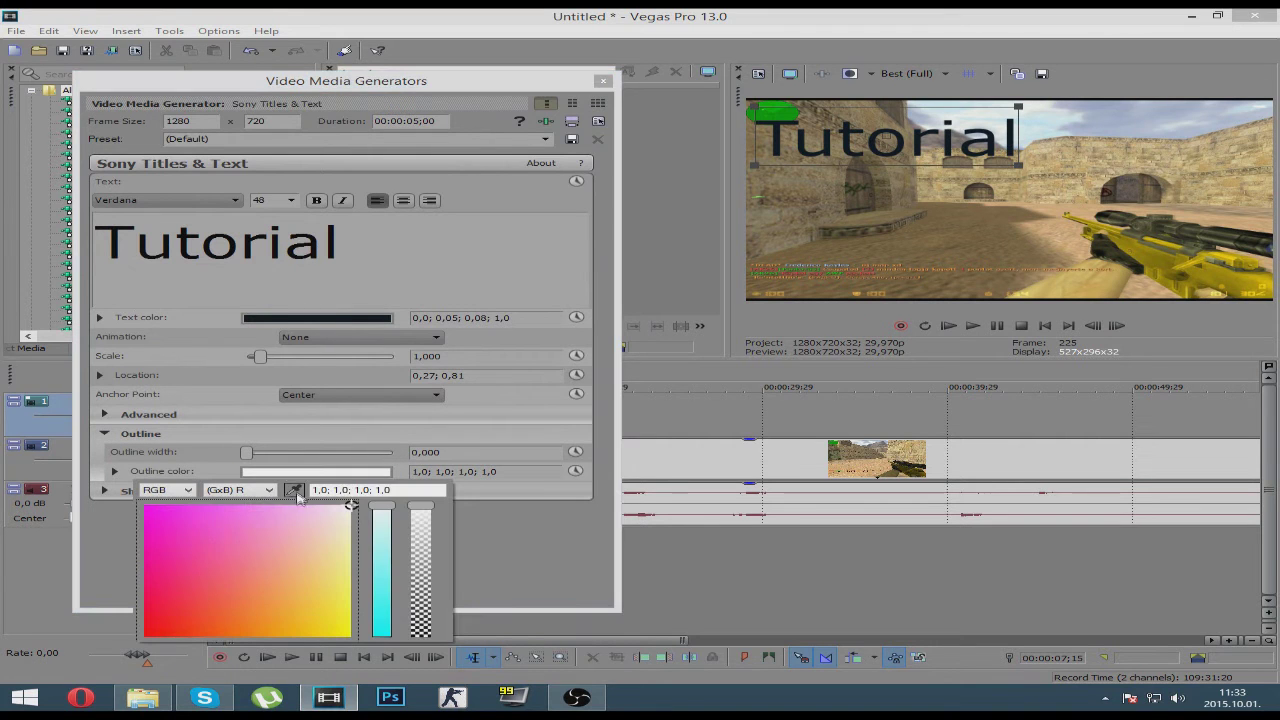
click(156, 632)
click(248, 455)
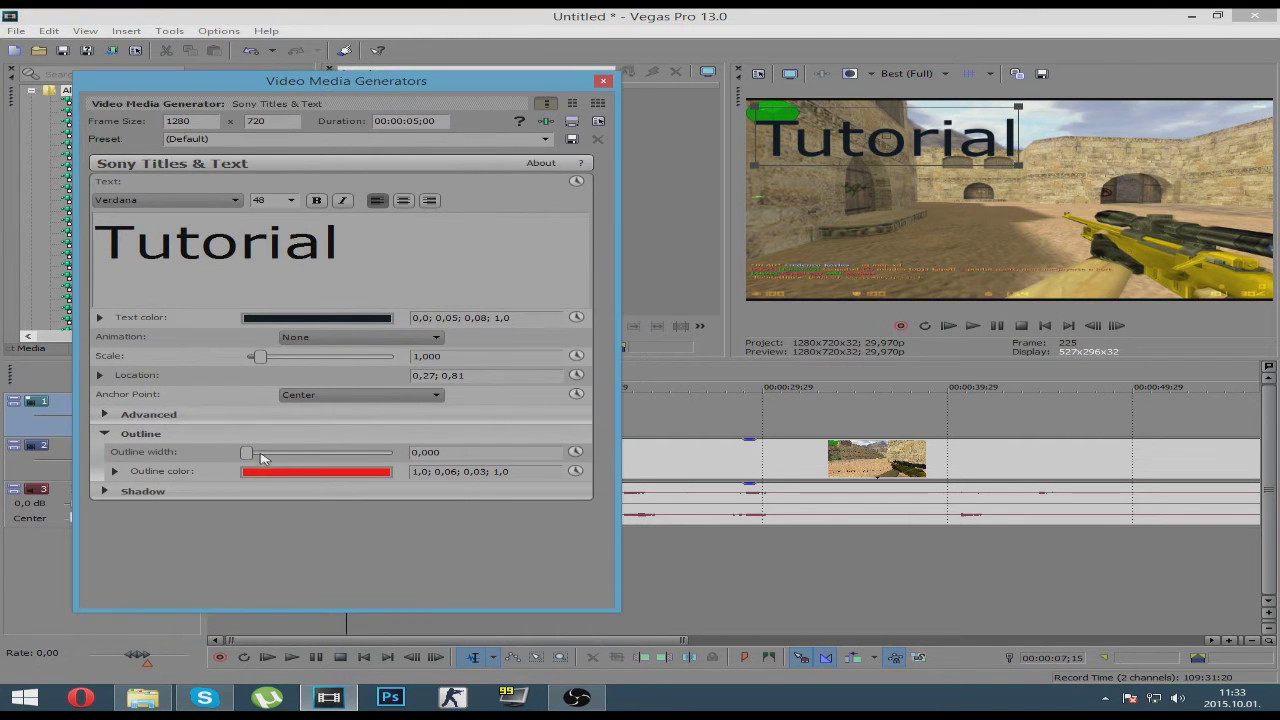
drag(253, 456, 381, 453)
mouse_move(829, 147)
mouse_down()
mouse_move(851, 140)
mouse_move(822, 146)
mouse_move(955, 252)
mouse_move(832, 280)
mouse_move(812, 148)
mouse_move(828, 139)
mouse_up()
click(165, 200)
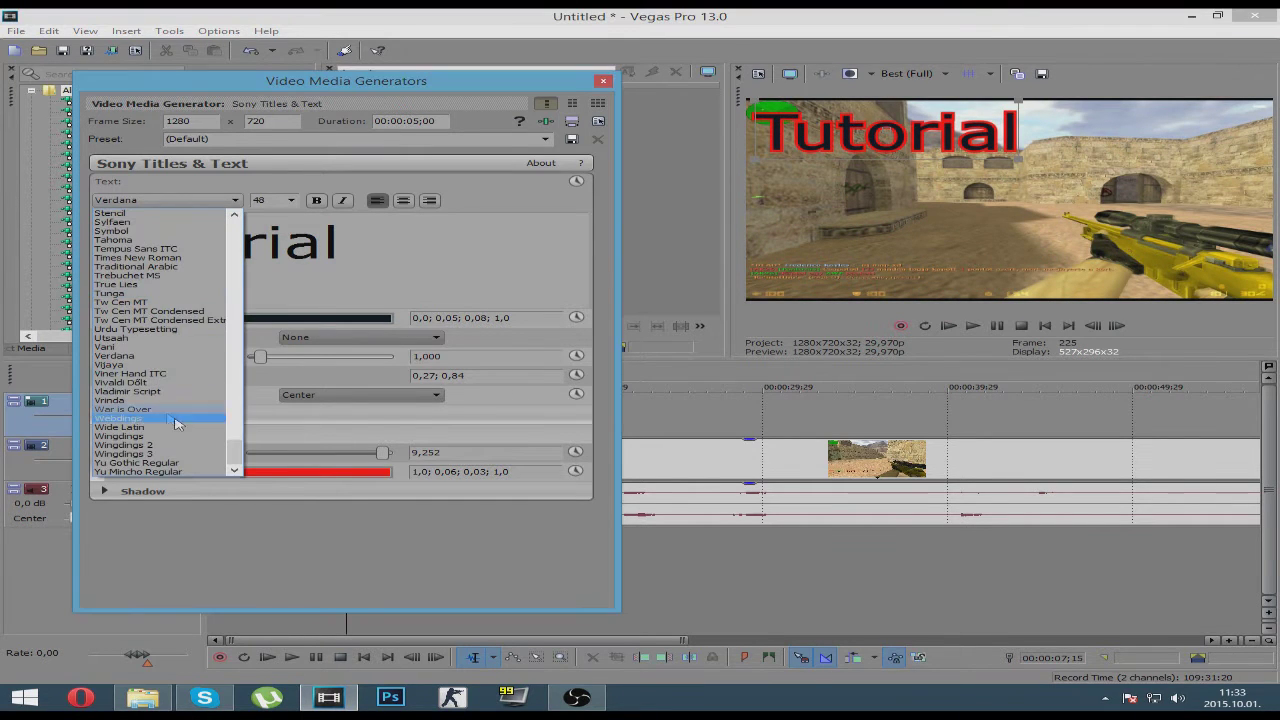
click(221, 201)
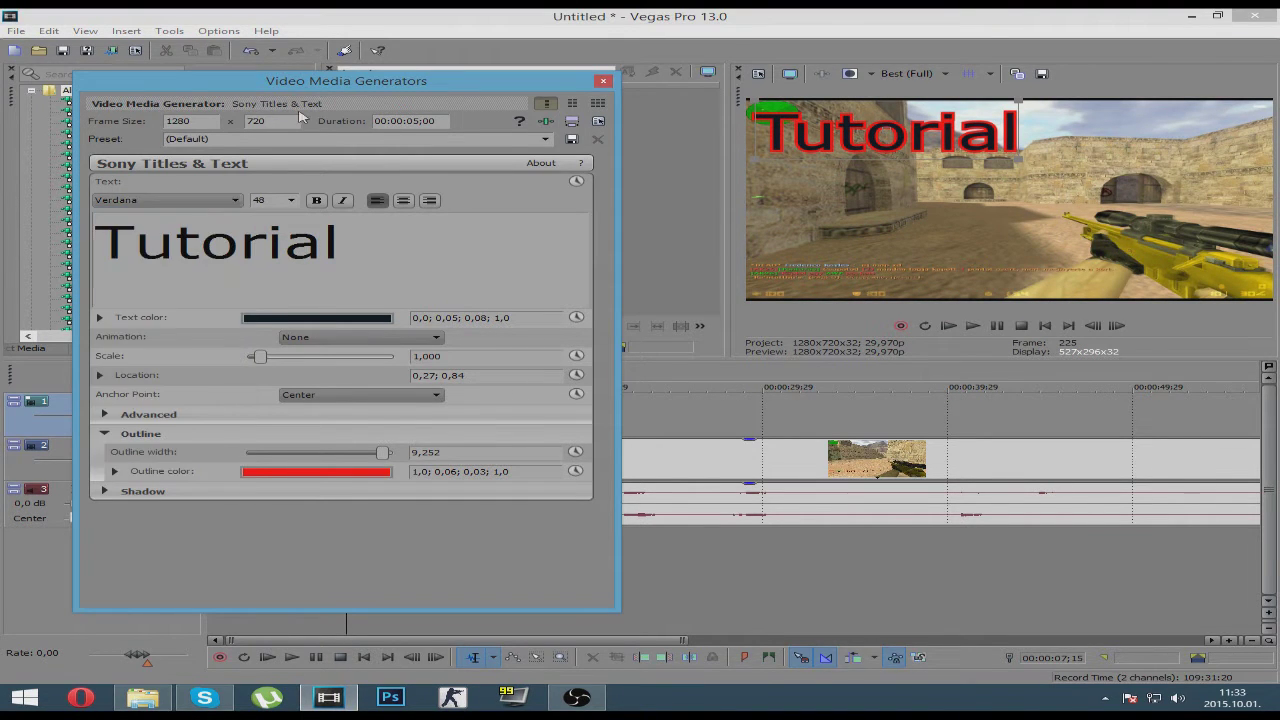
- Try the saved title presets, settle on Killek, and play the titled footage up to 00:00:08;28
click(545, 140)
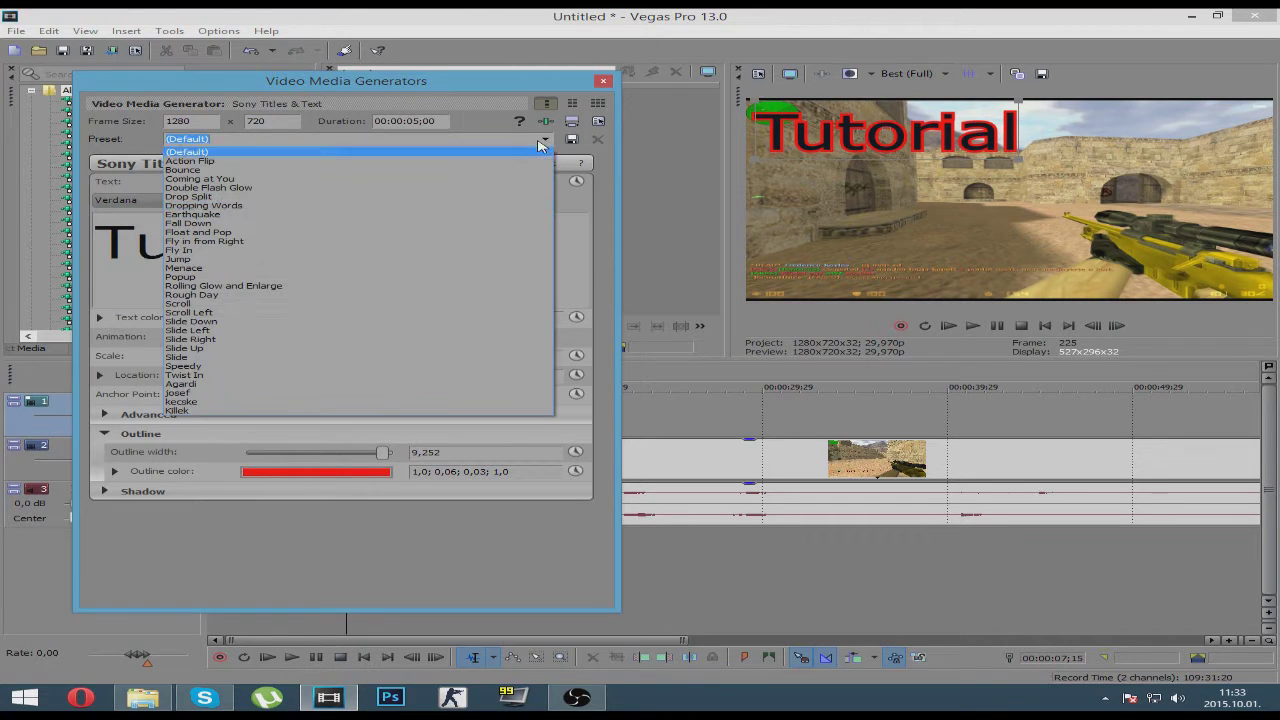
click(188, 387)
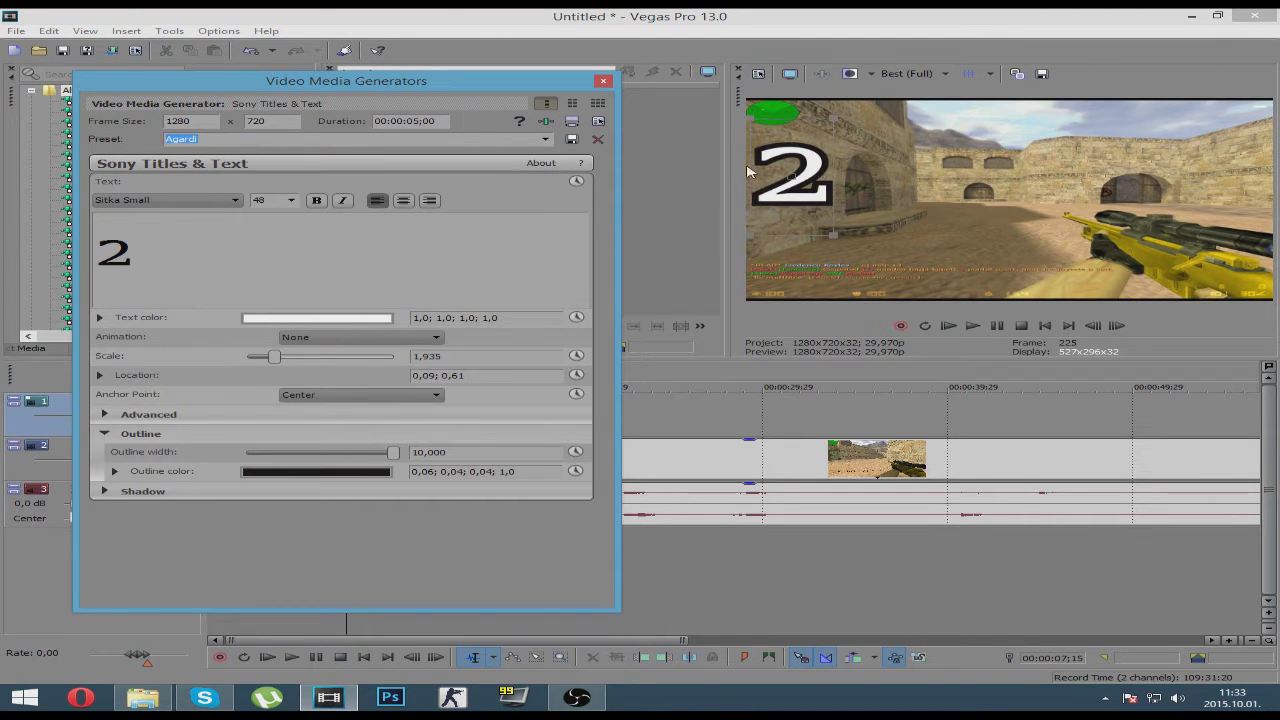
click(545, 140)
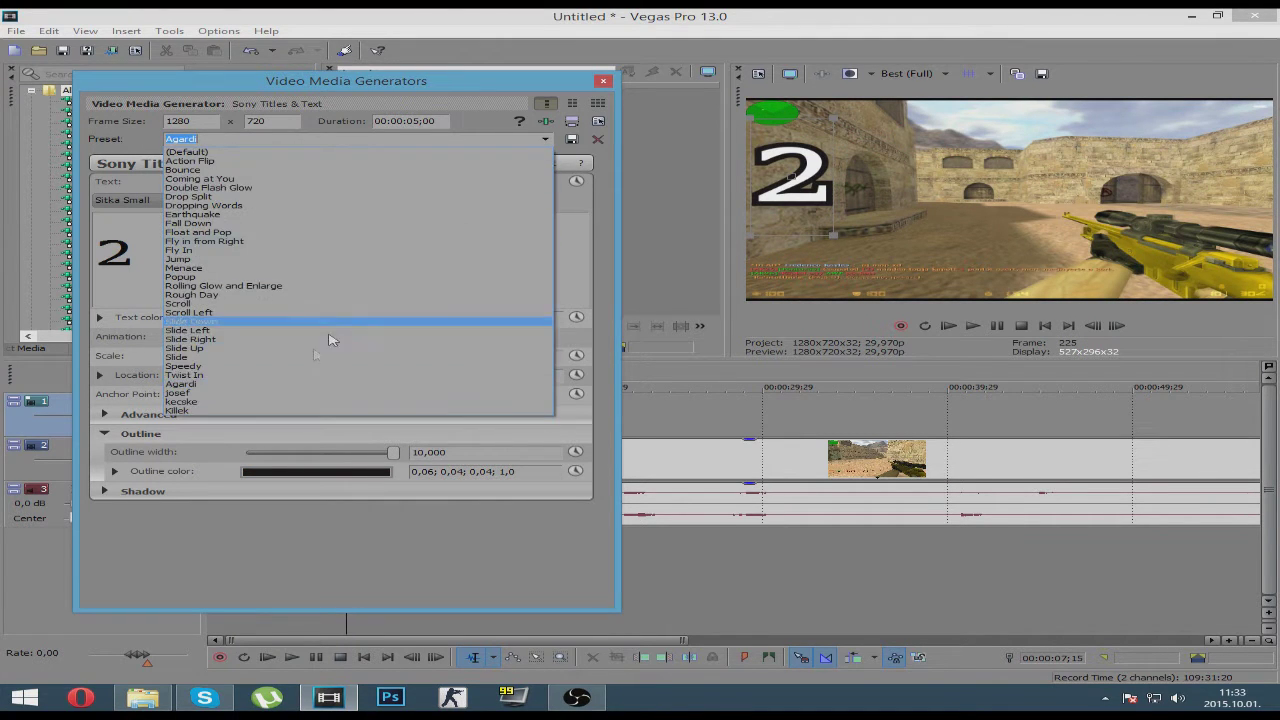
click(230, 399)
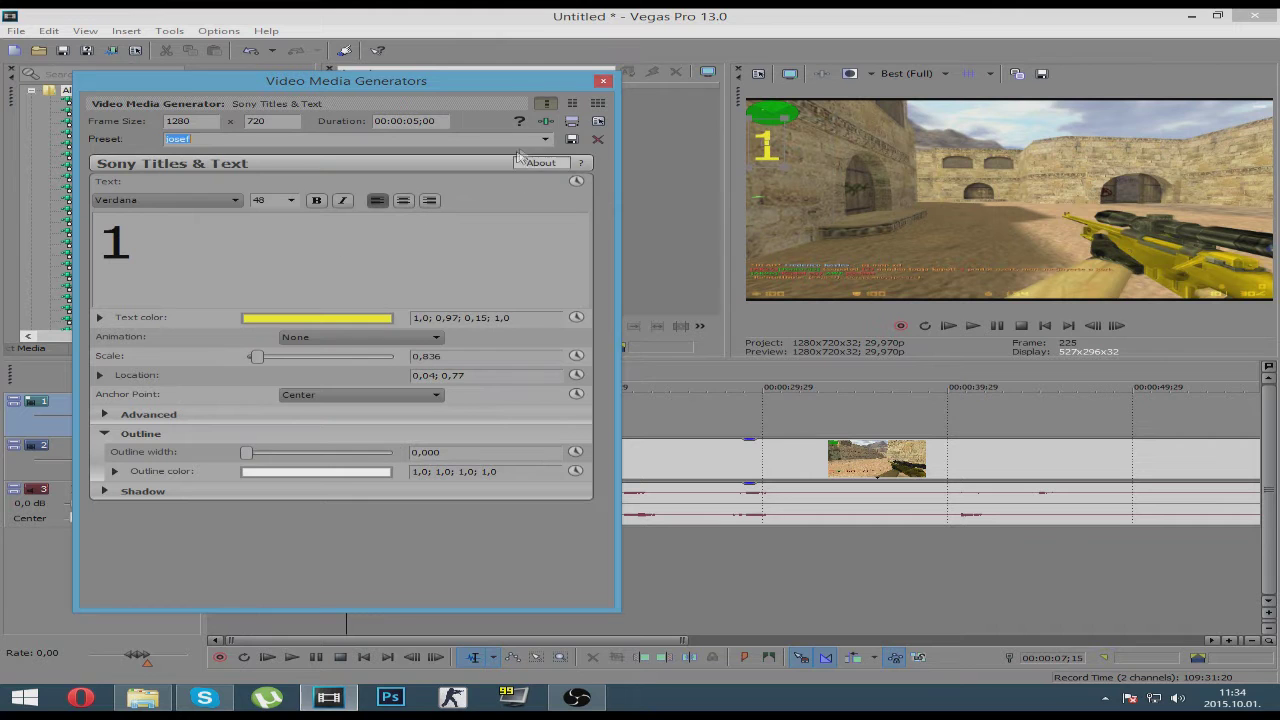
click(545, 140)
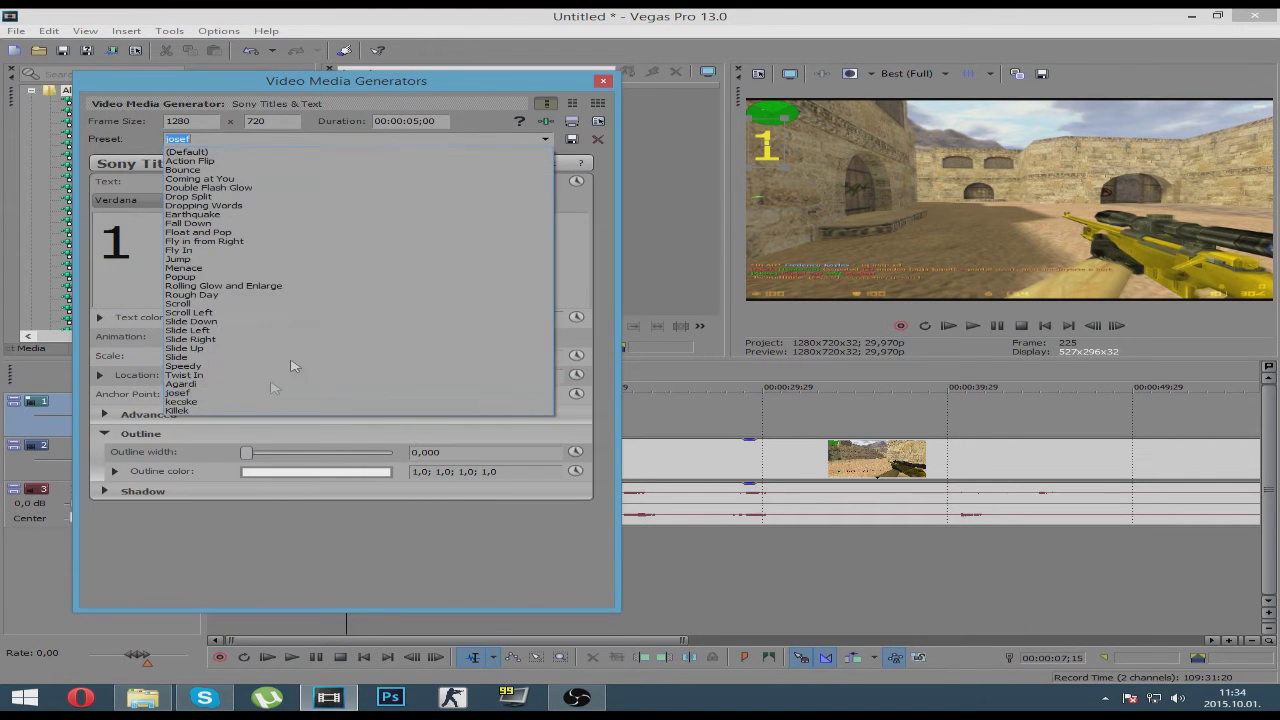
click(210, 408)
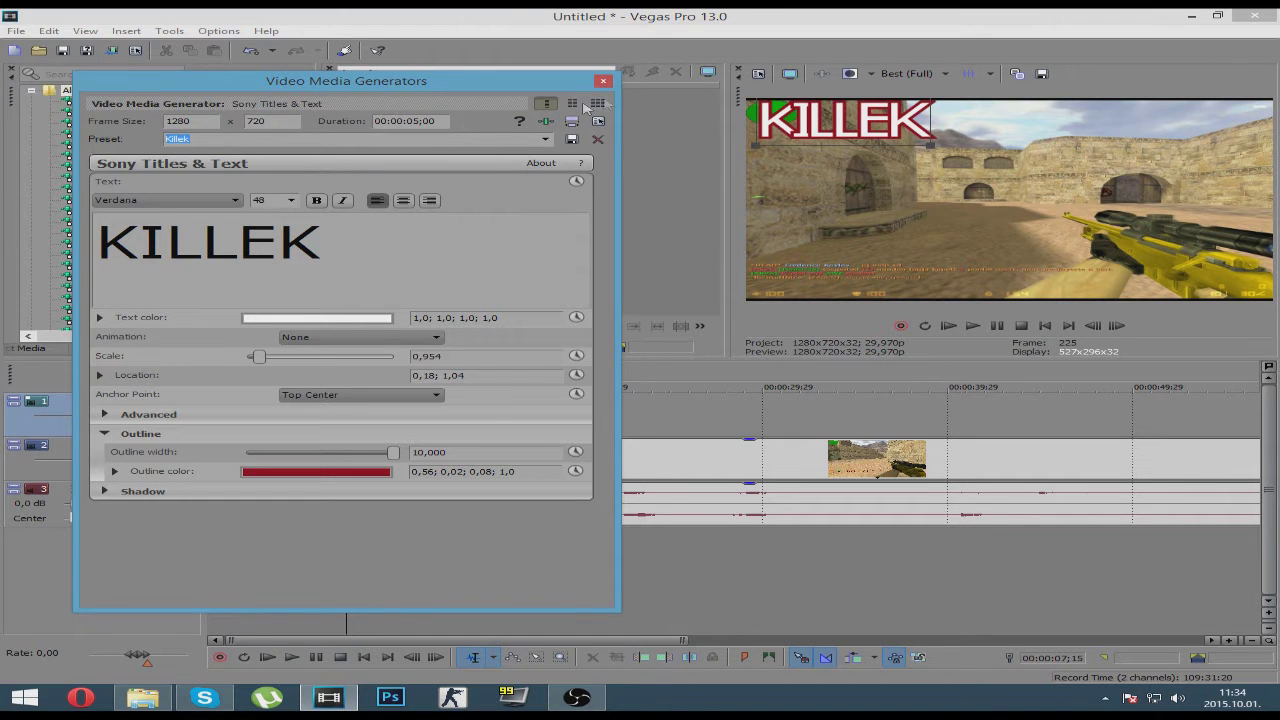
click(604, 81)
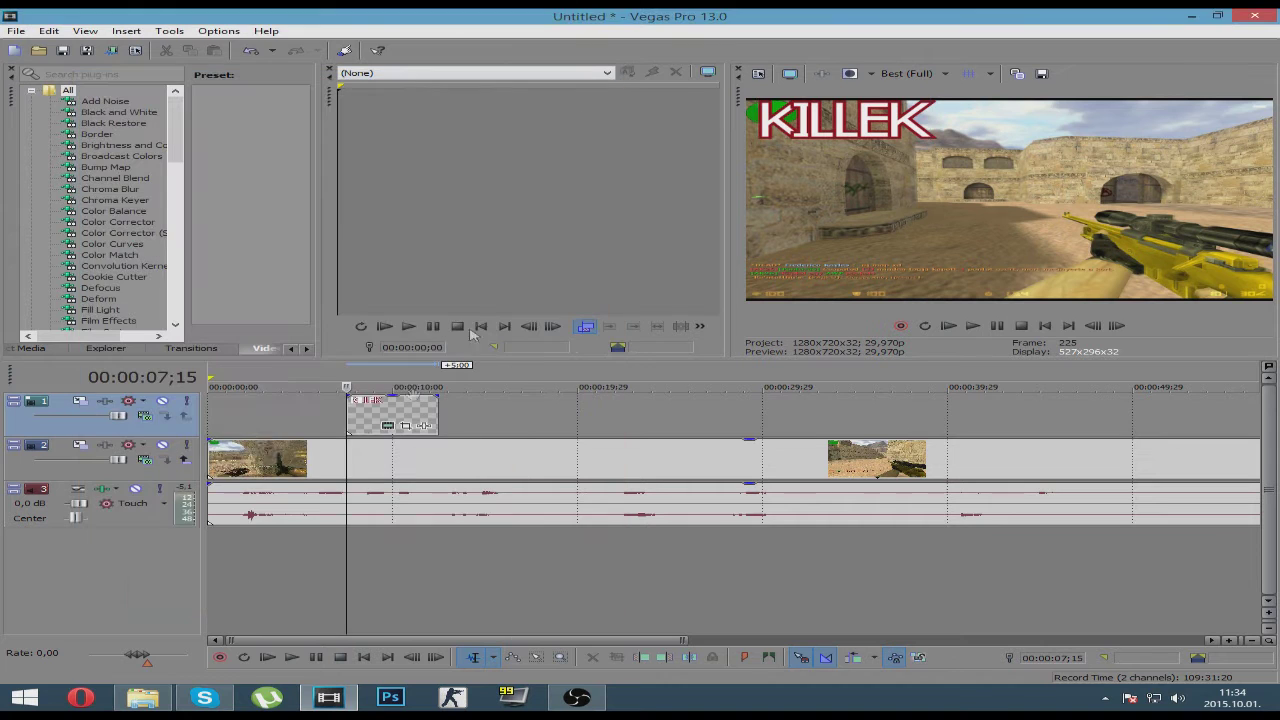
click(969, 330)
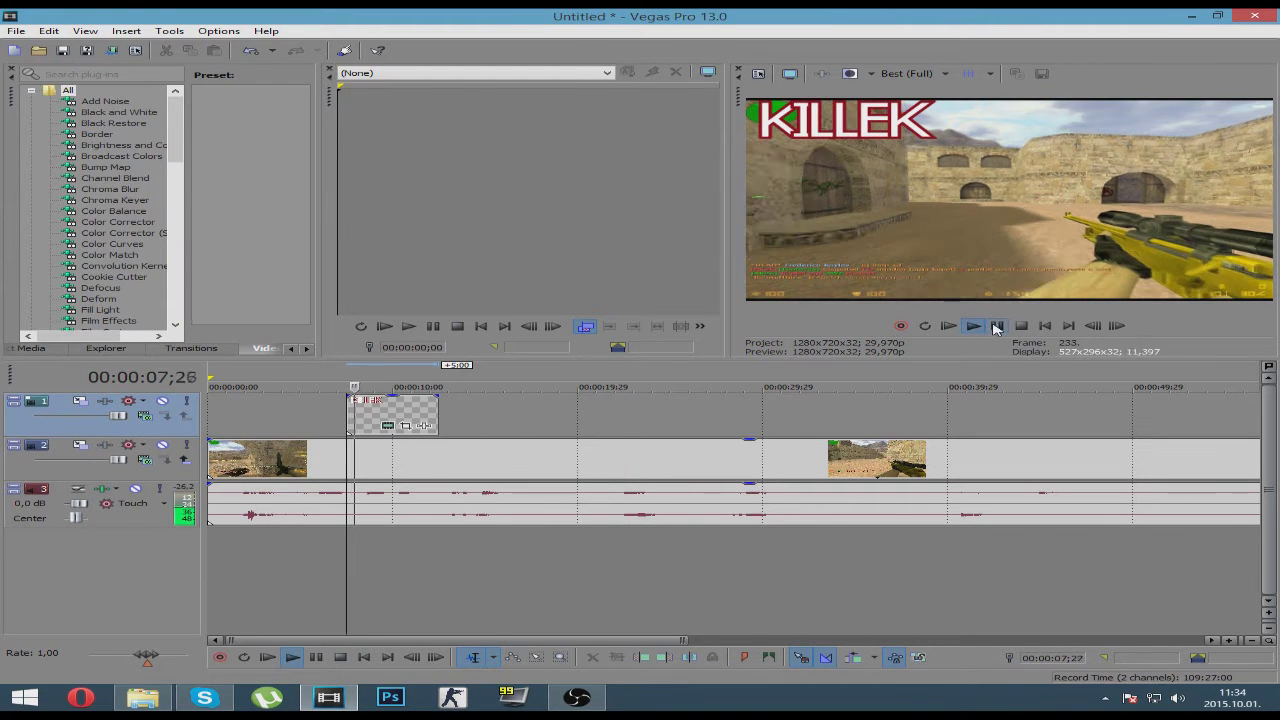
click(997, 326)
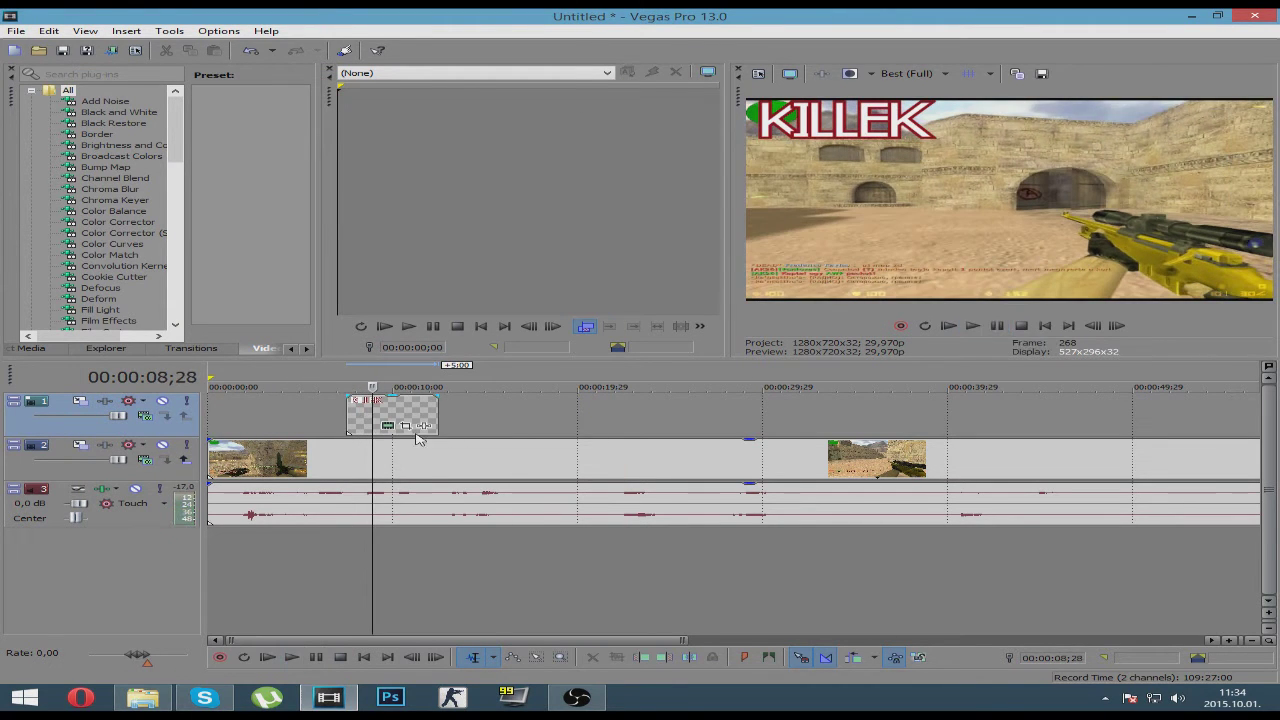
- Play the gameplay footage from 00:00:14;20 to 00:00:19;19 and split the clip there
click(604, 410)
click(508, 549)
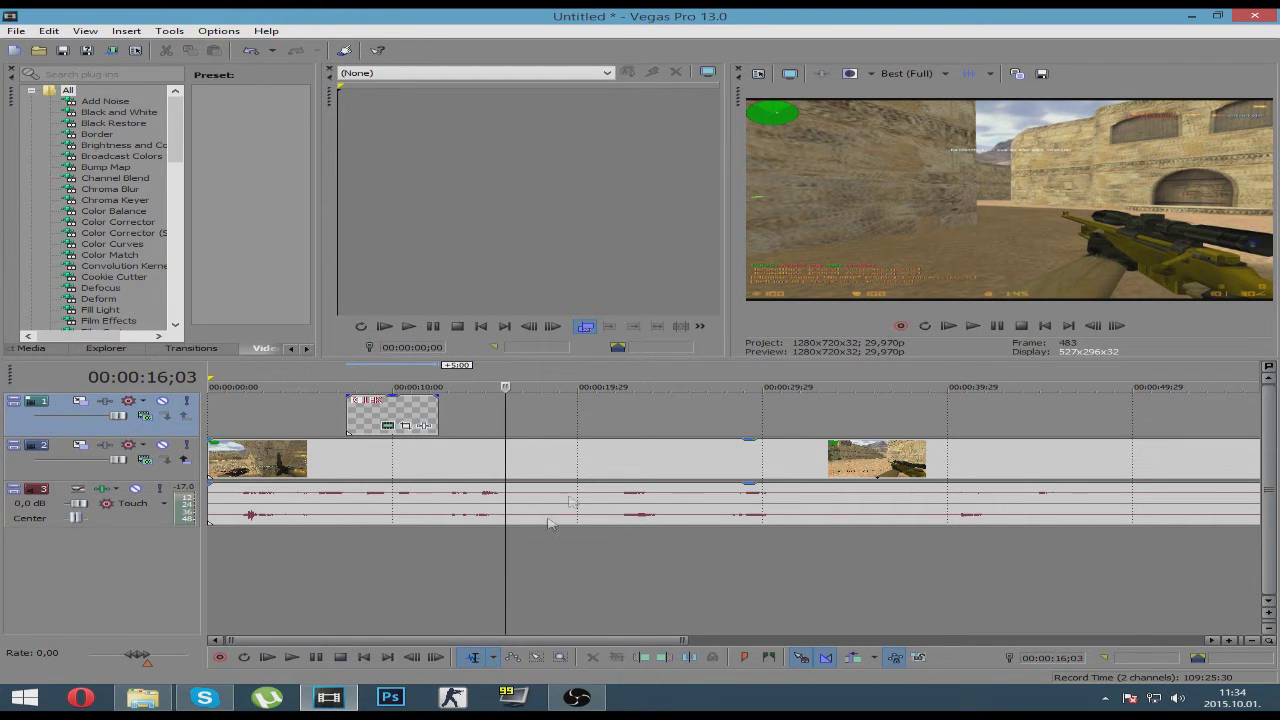
scroll(514, 571, up, 10)
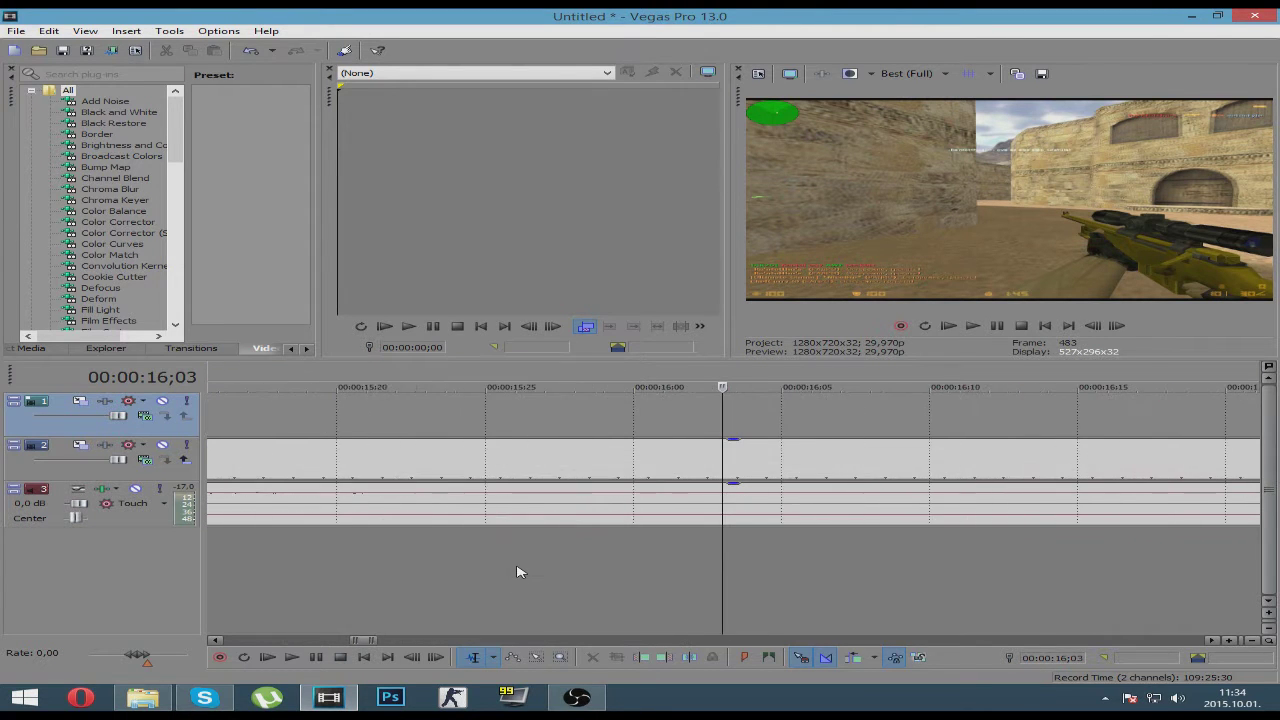
scroll(517, 572, down, 3)
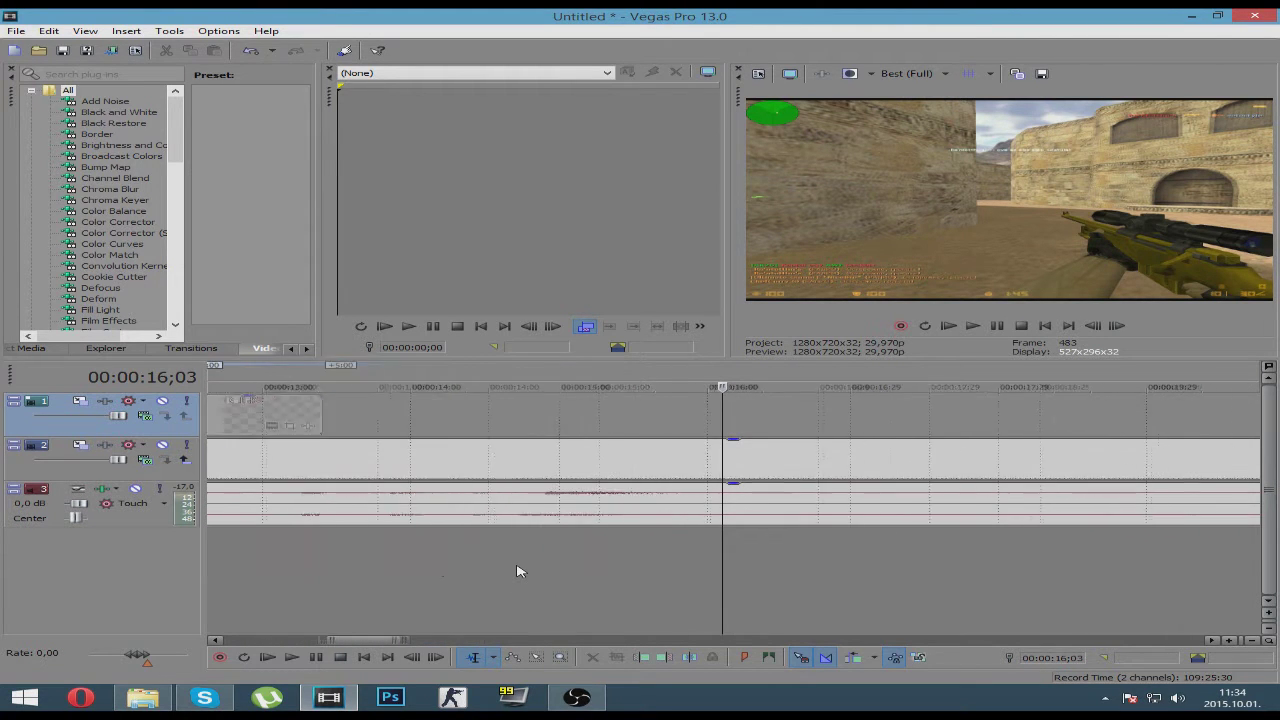
click(510, 549)
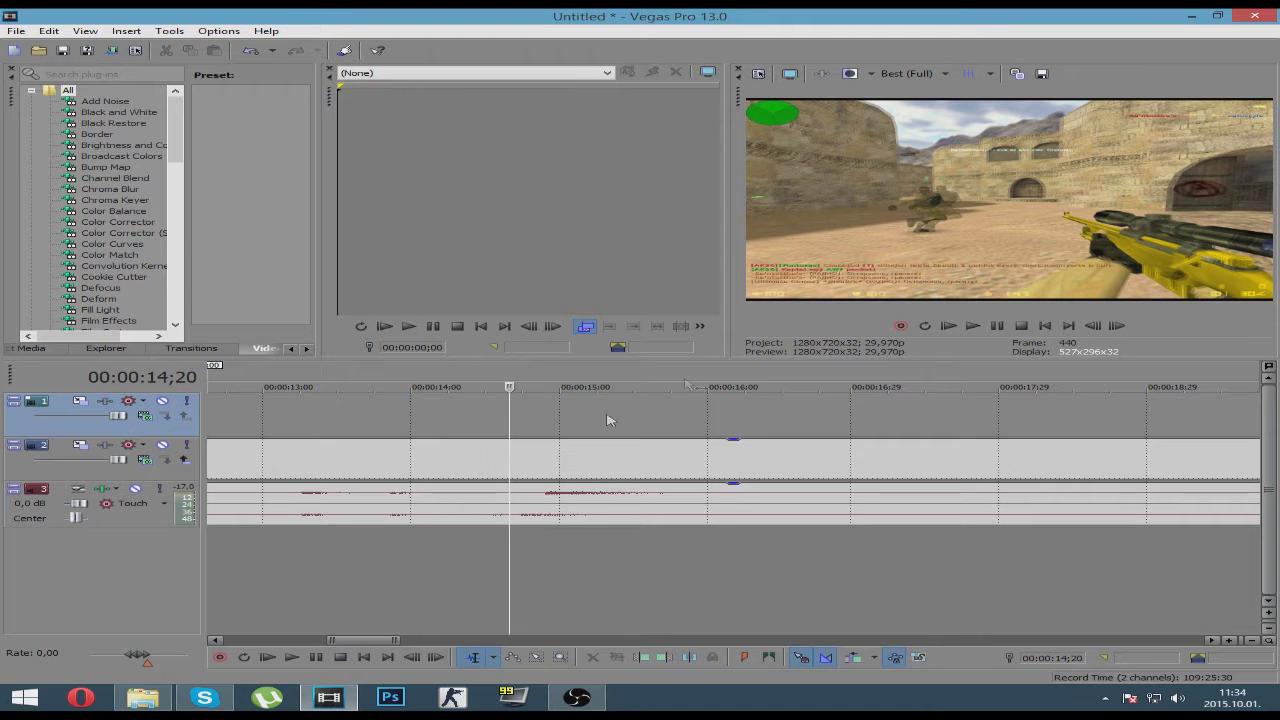
key(space)
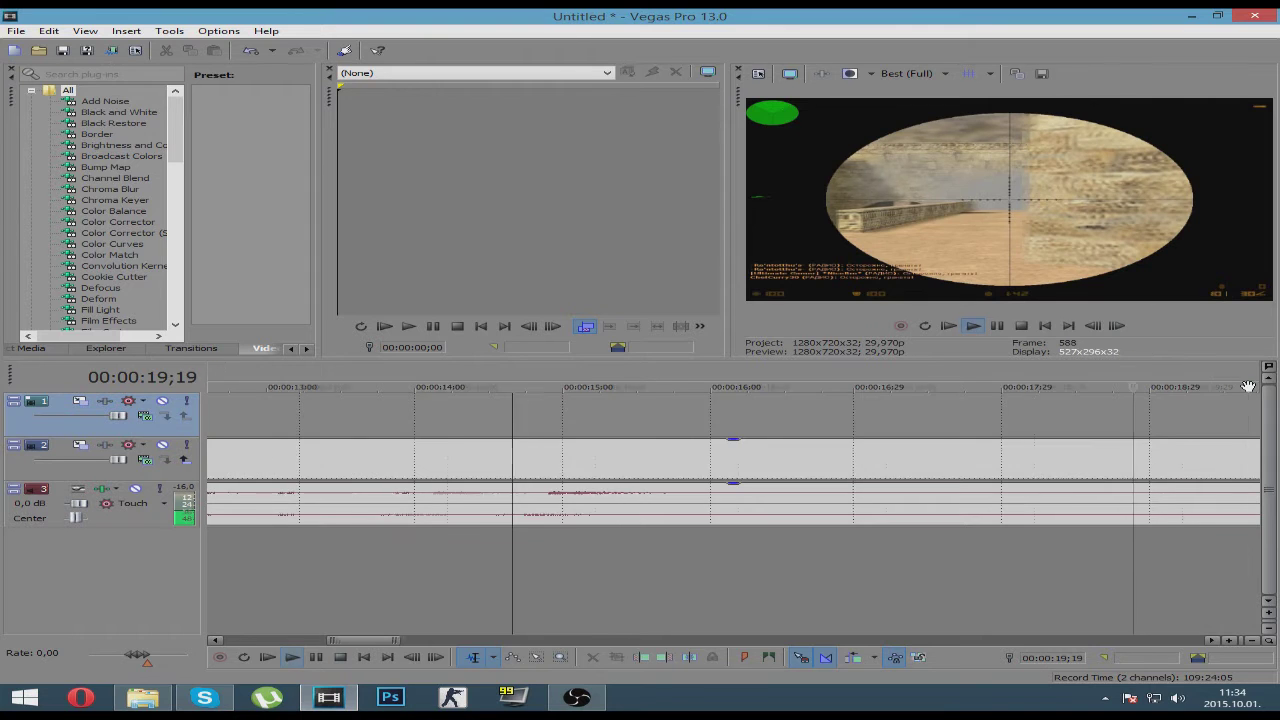
drag(345, 640, 410, 640)
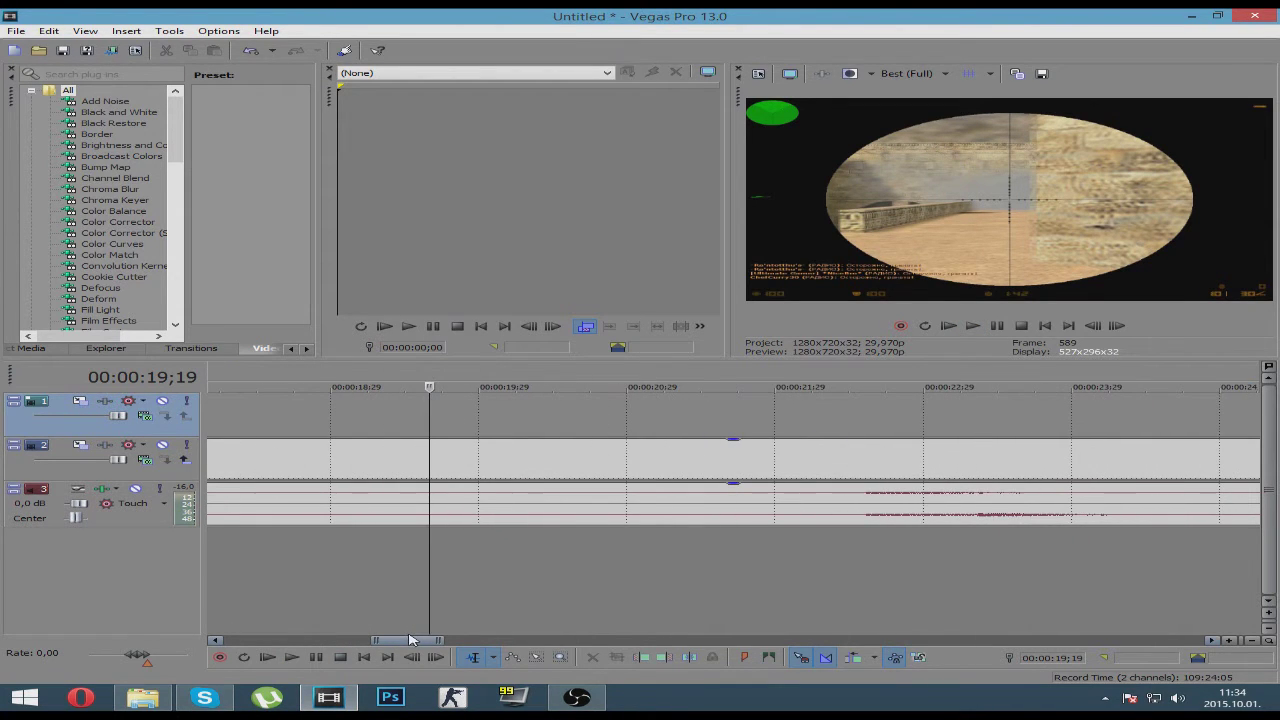
click(432, 447)
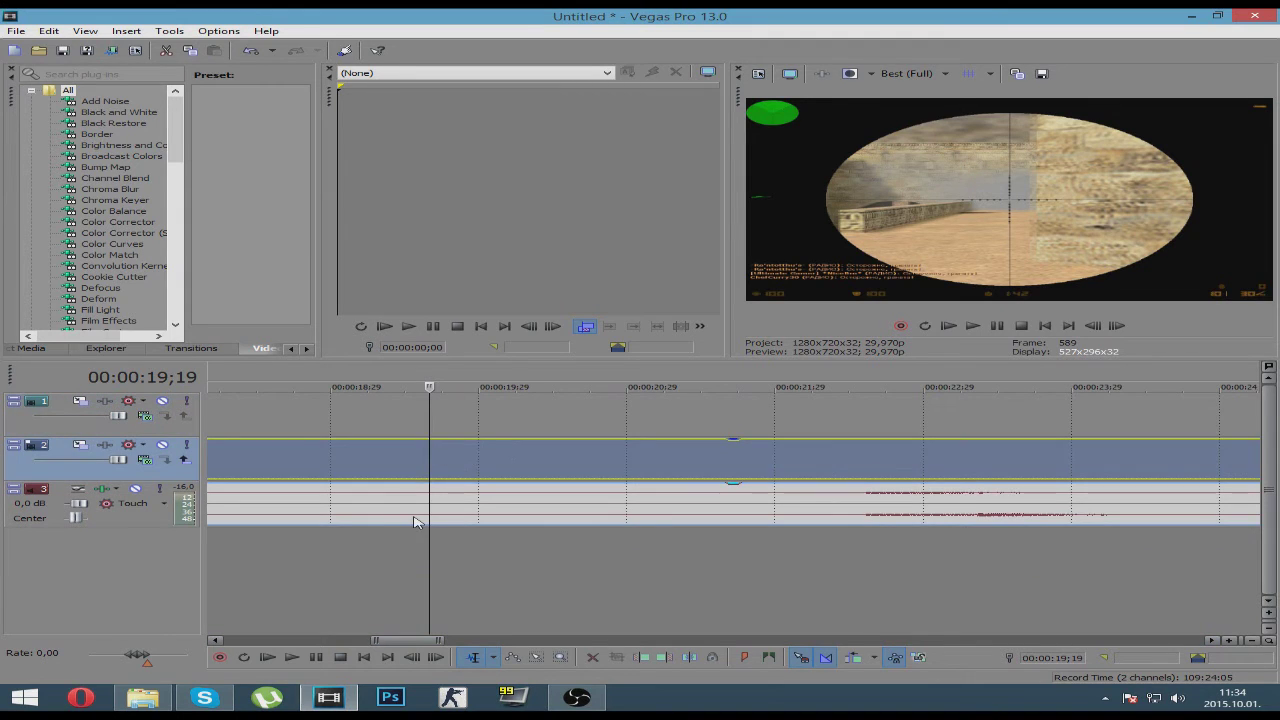
key(s)
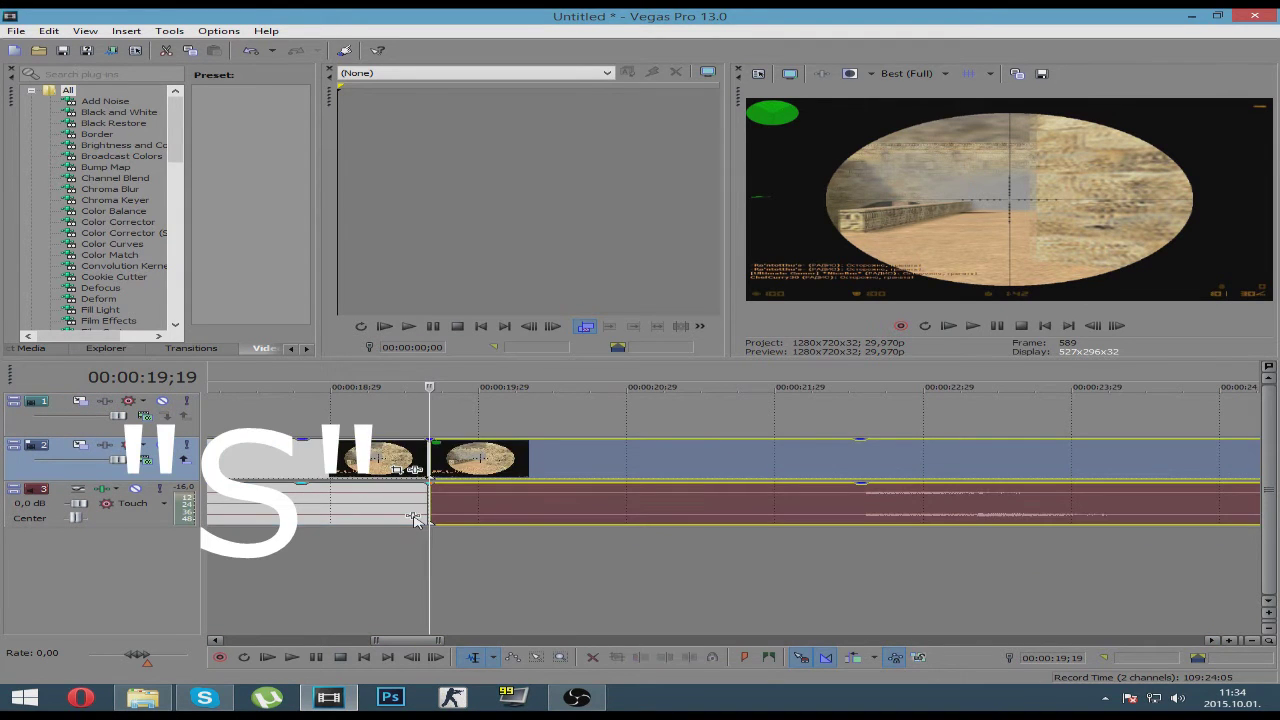
- Play on to 00:00:20;25 and split the gameplay clip again at that point
mouse_move(486, 490)
mouse_down()
mouse_move(576, 472)
mouse_move(490, 462)
mouse_move(620, 452)
mouse_move(703, 460)
mouse_move(697, 478)
mouse_move(520, 489)
mouse_move(650, 490)
mouse_move(520, 490)
mouse_move(768, 490)
mouse_move(489, 482)
mouse_up()
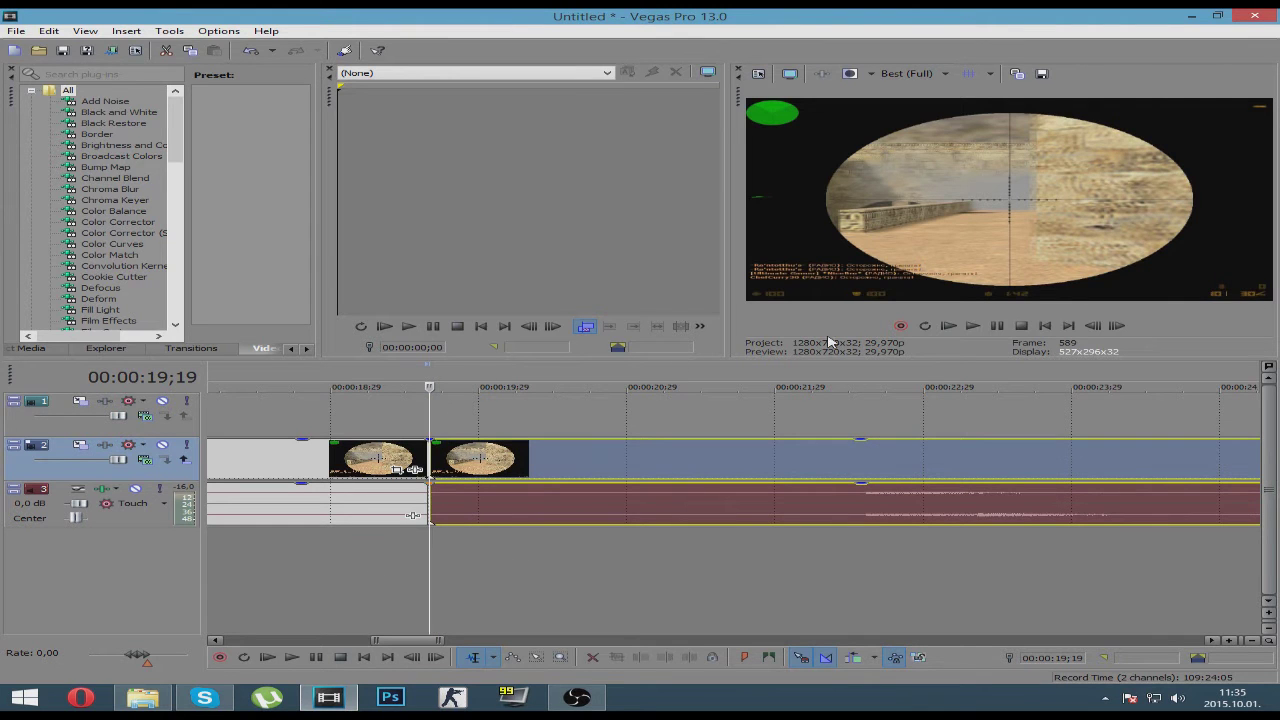
click(972, 326)
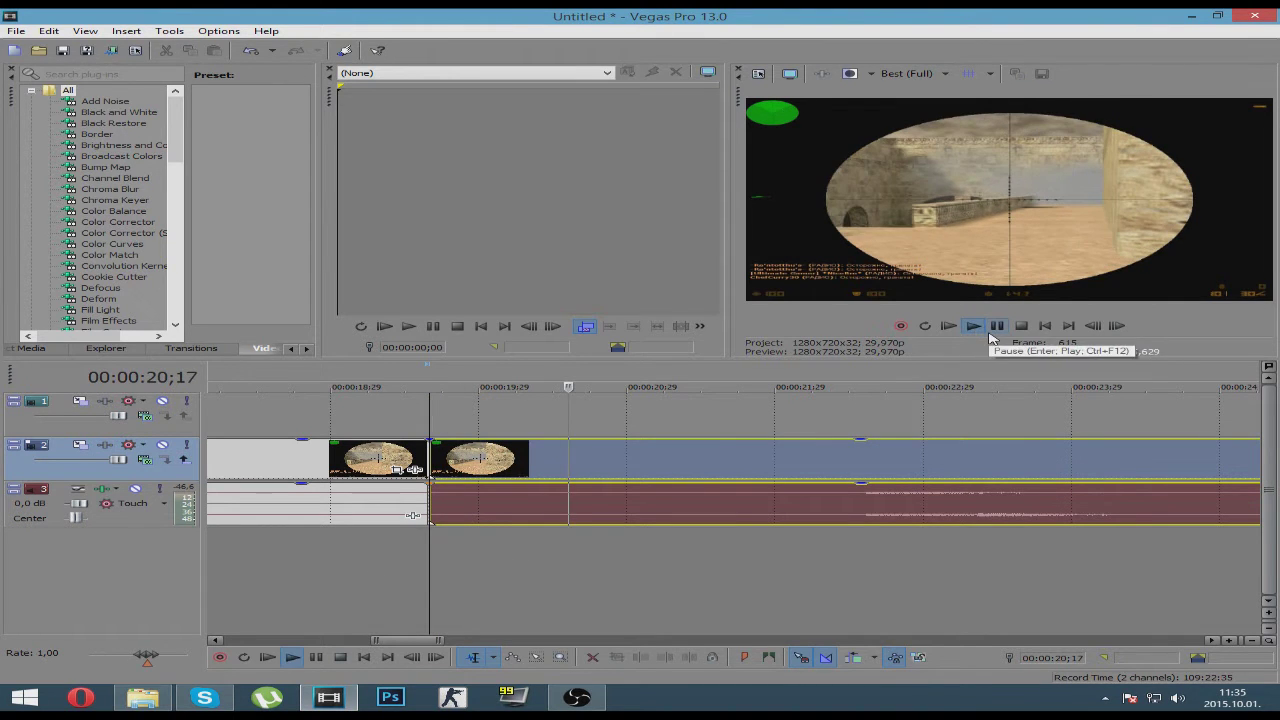
click(990, 333)
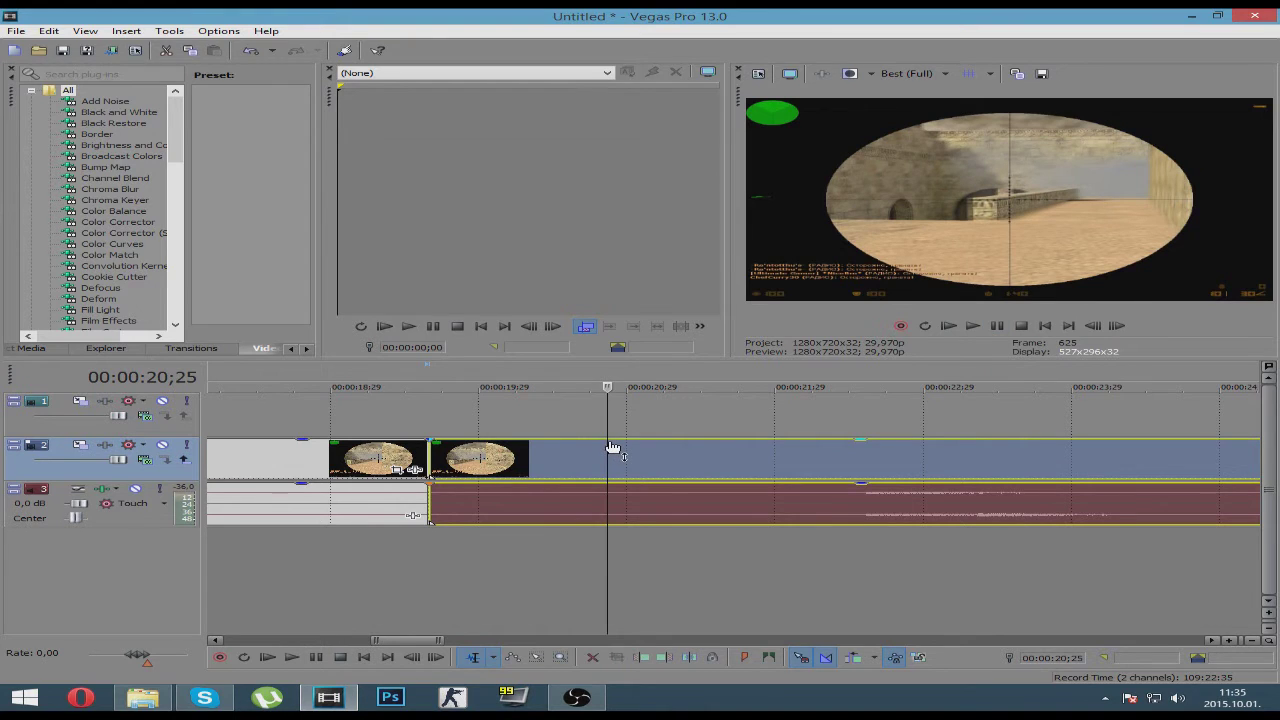
key(s)
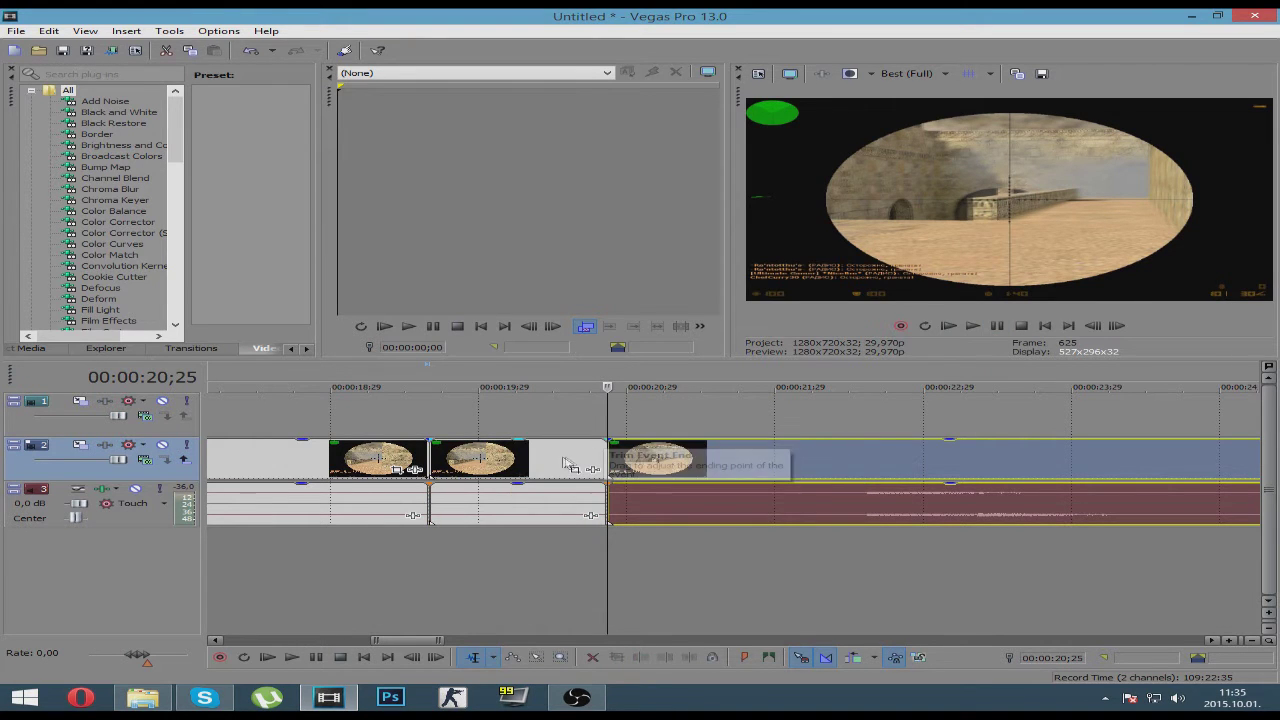
- Open Event Pan/Crop for the short middle piece between the two splits
click(500, 456)
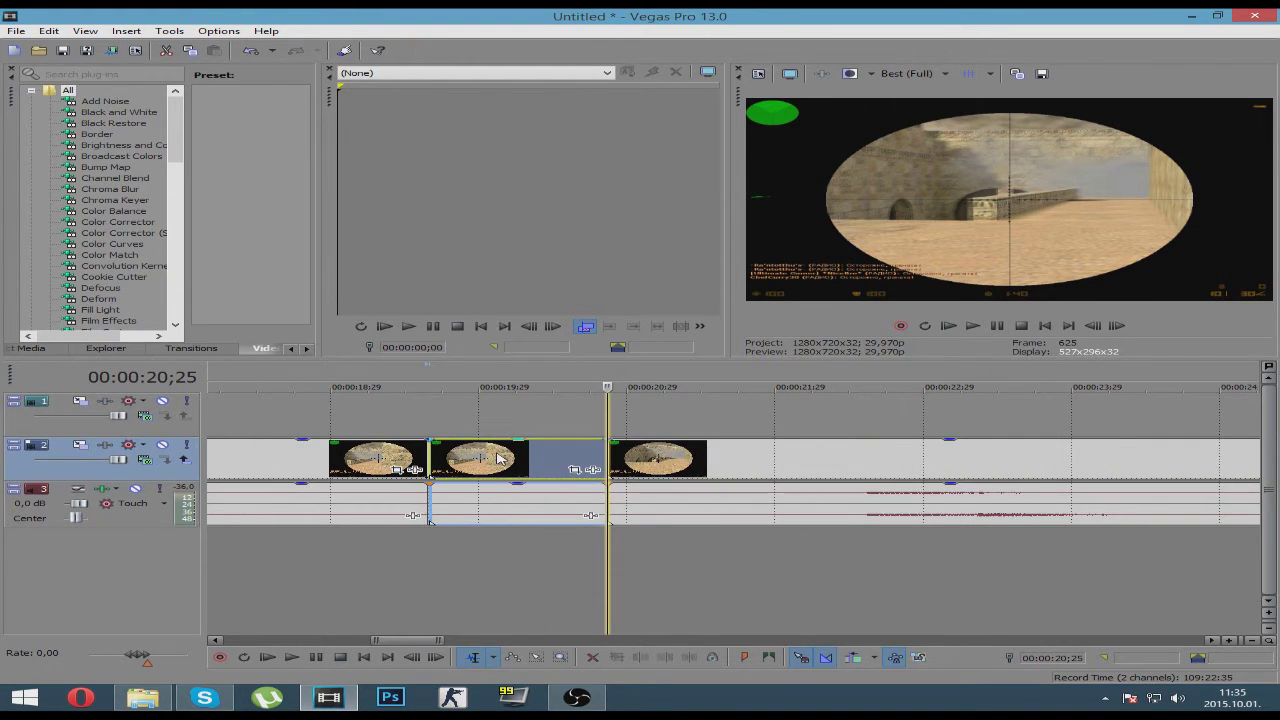
click(576, 470)
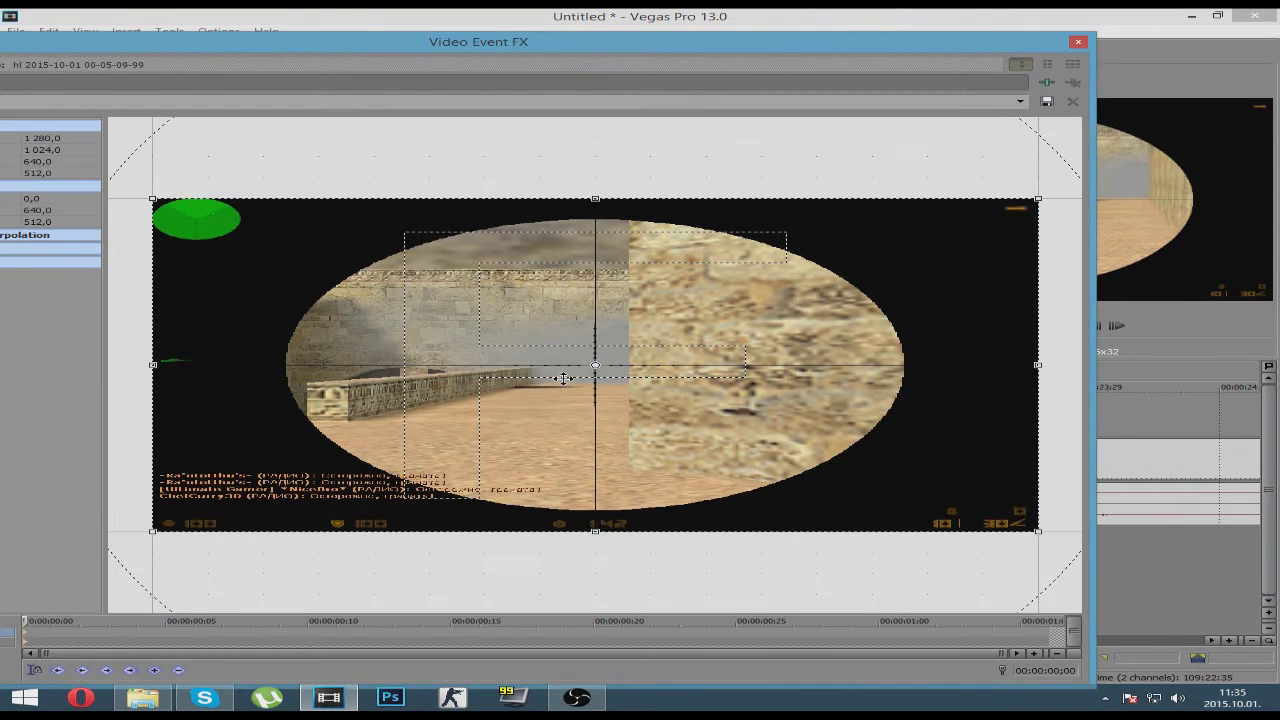
drag(765, 50, 119, 205)
drag(229, 192, 932, 66)
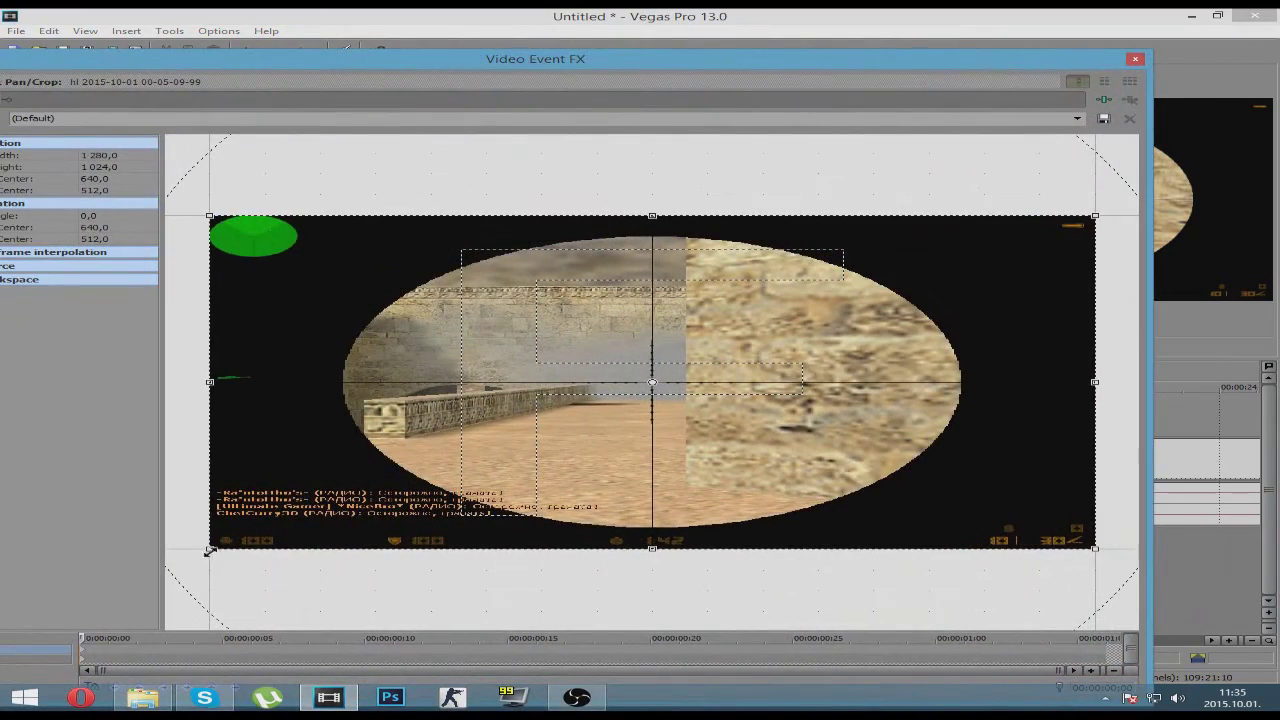
- Try shrinking the crop frame toward the image's upper-right corner to about 407 × 325, and enlarge it back to the full frame
drag(207, 550, 397, 487)
drag(818, 52, 793, 60)
drag(368, 484, 786, 346)
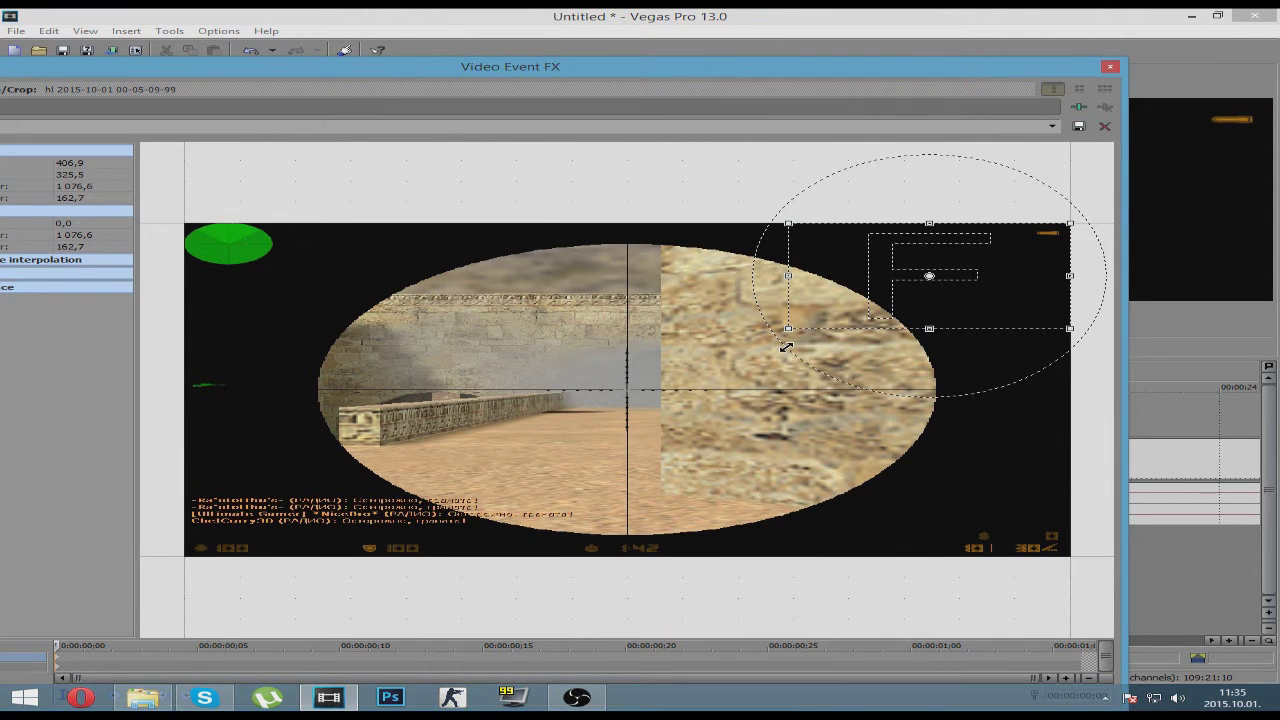
drag(790, 331, 89, 560)
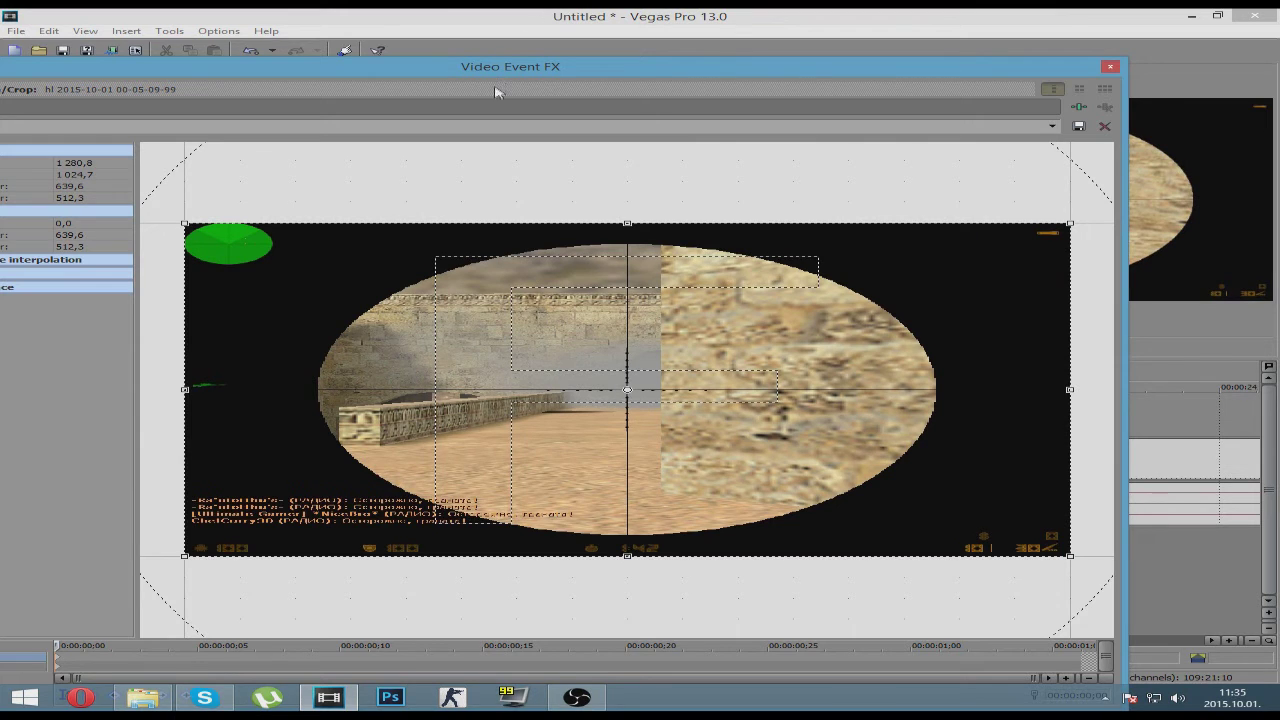
- Add a Pan/Crop keyframe at 00:00:00;20 and shrink its crop frame to about 539 × 431 in the image's upper-right corner
drag(496, 80, 556, 44)
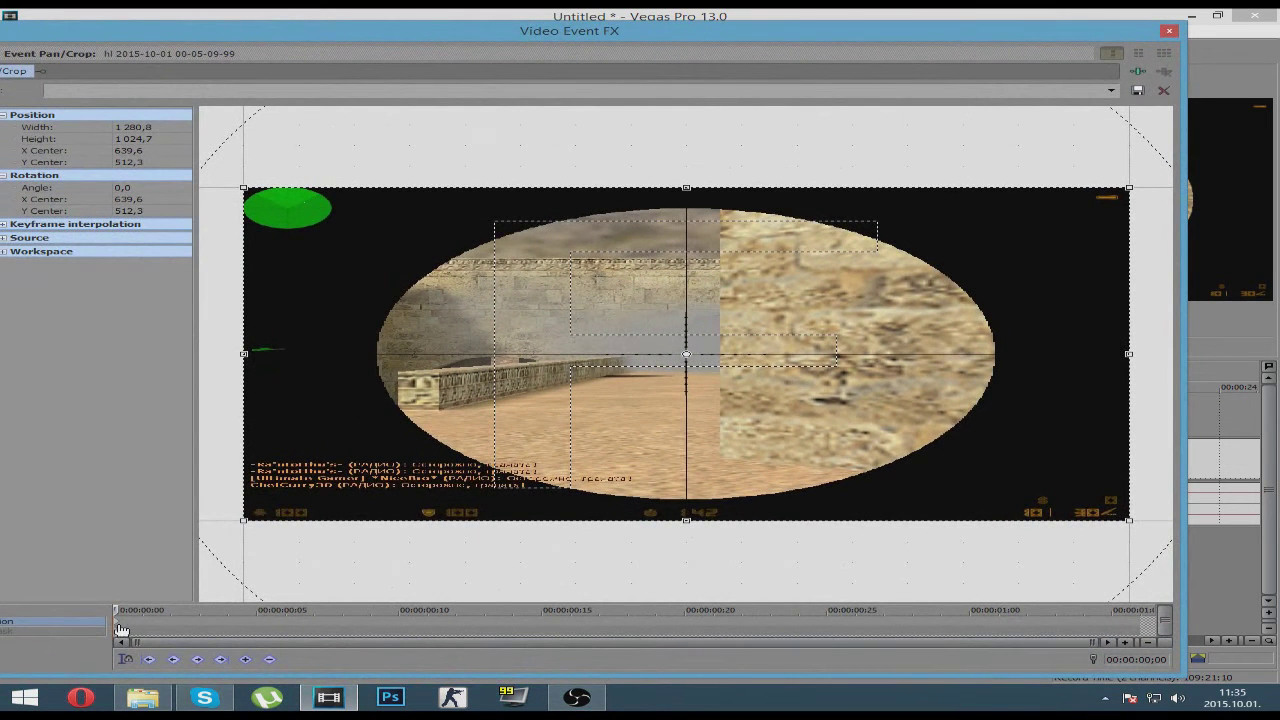
drag(114, 609, 685, 609)
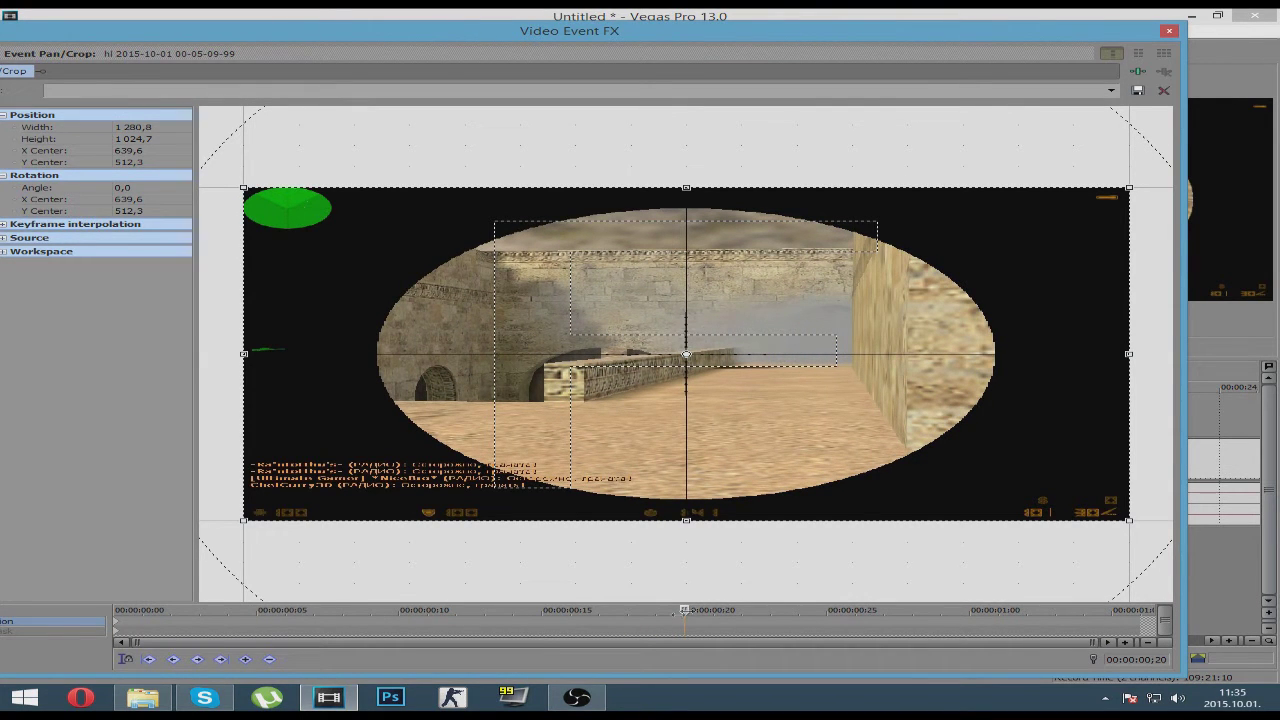
click(245, 660)
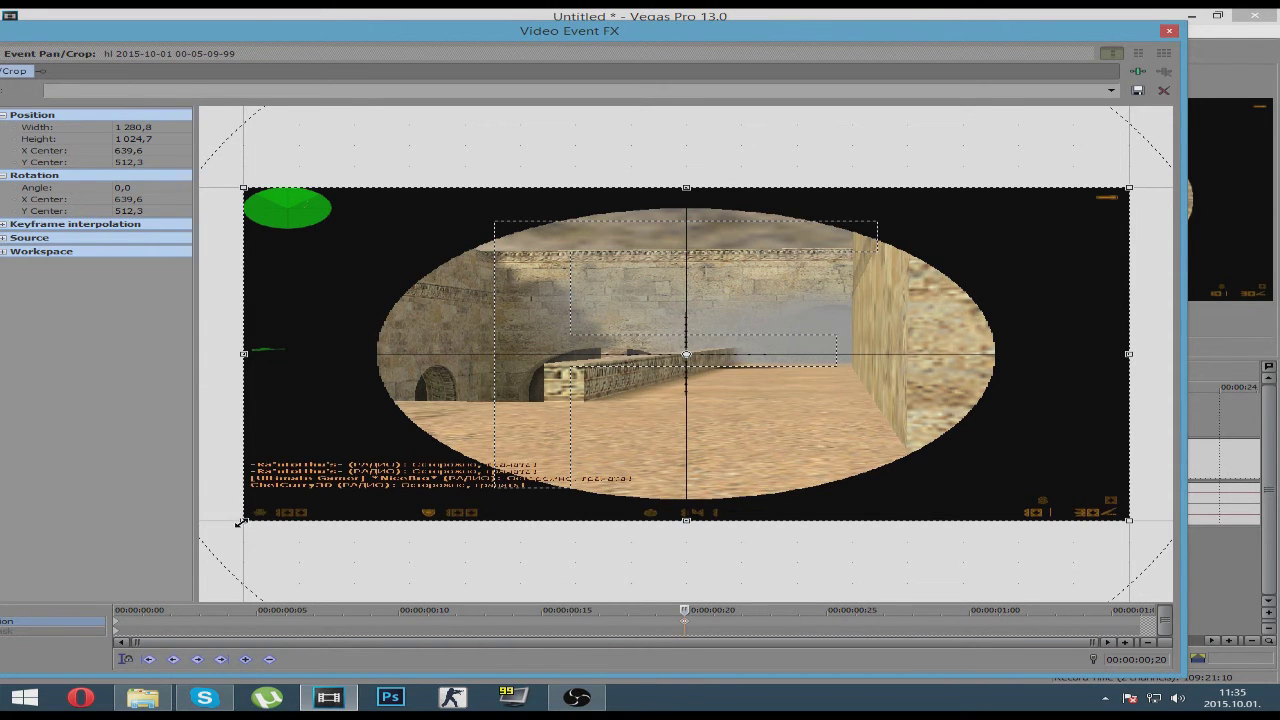
drag(241, 522, 754, 385)
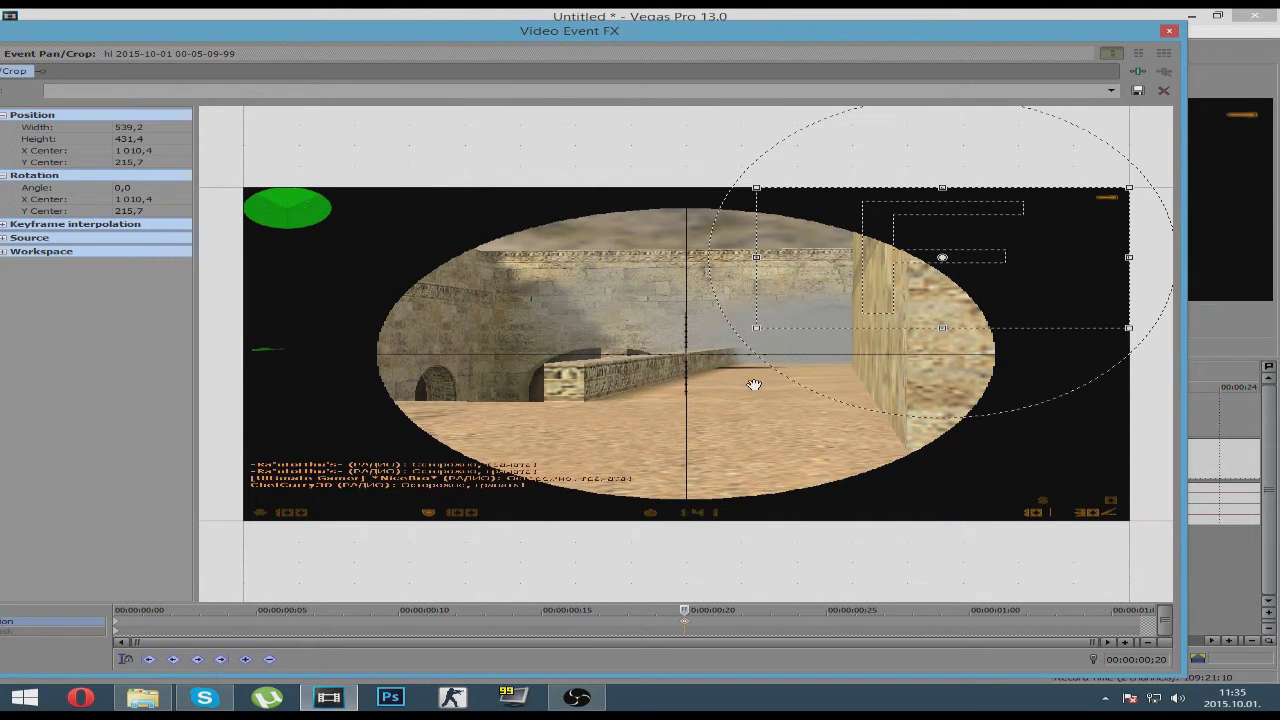
click(1167, 35)
- Play the zoomed piece from 00:00:19;14 to 00:00:21;17 to check the crop animation
click(404, 545)
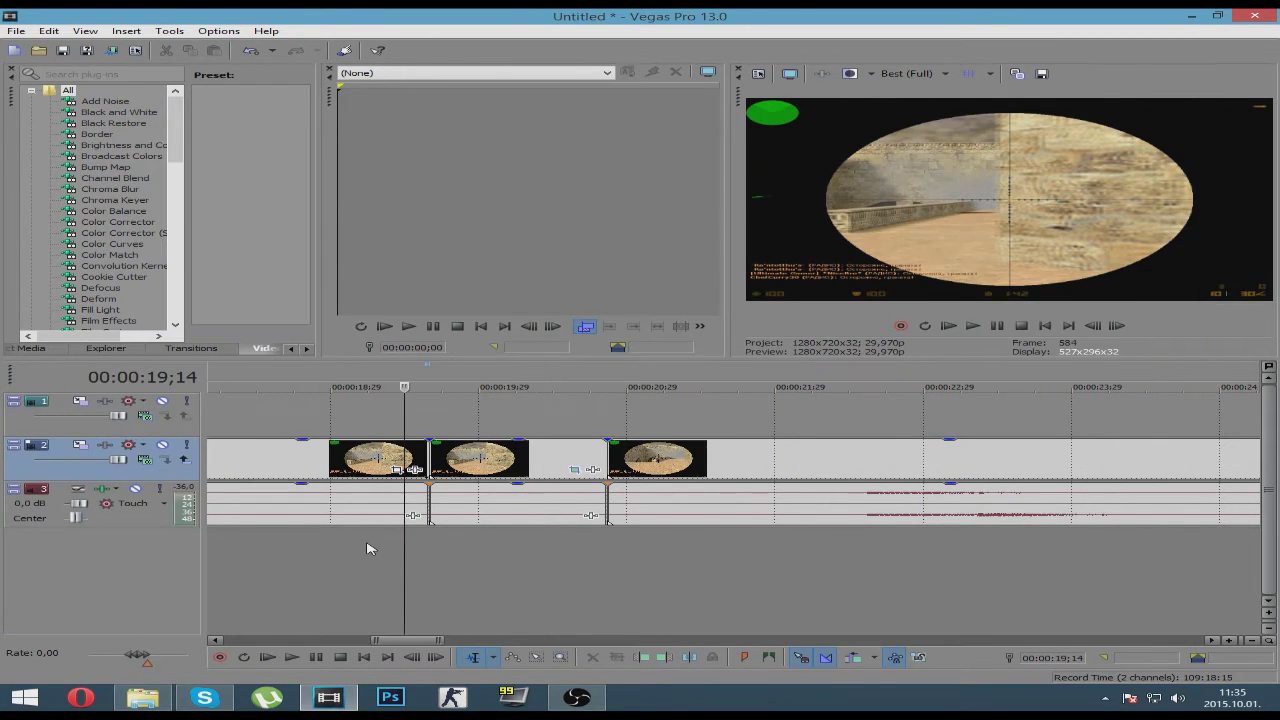
click(972, 326)
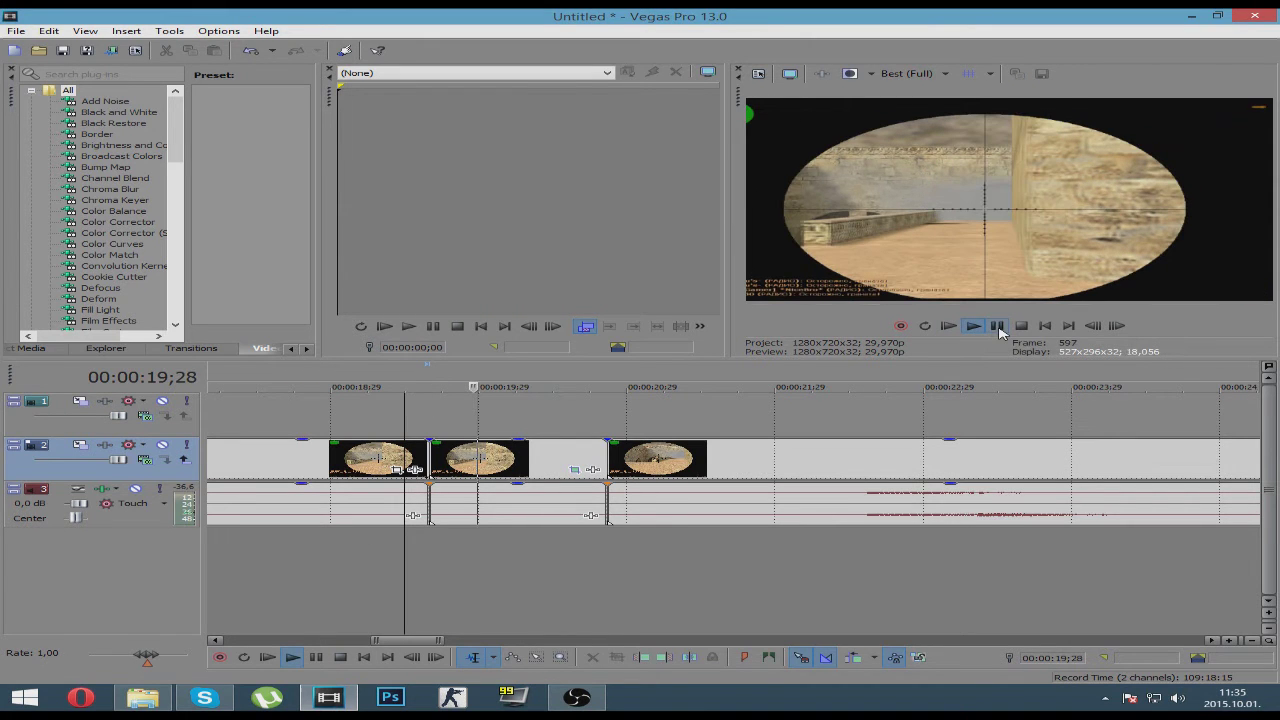
click(997, 326)
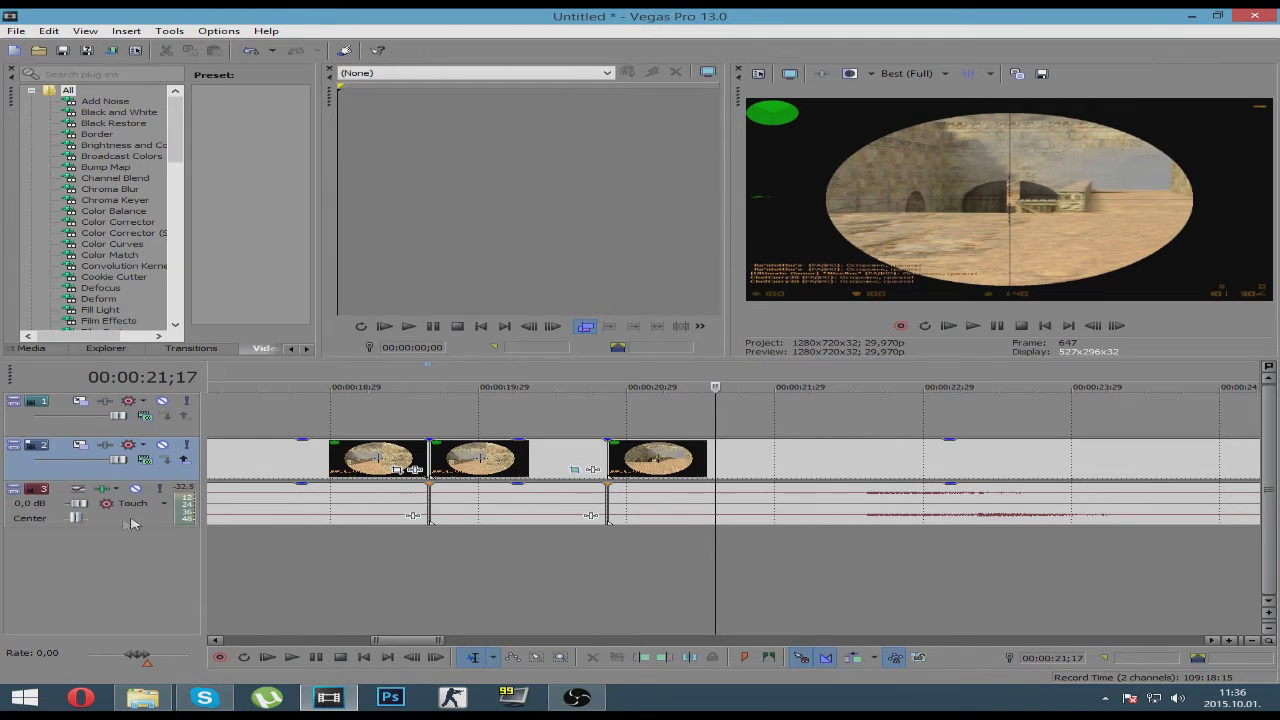
- Lower the gameplay audio track's volume to -0,1 dB and mute the track
drag(353, 489, 341, 493)
drag(77, 517, 72, 510)
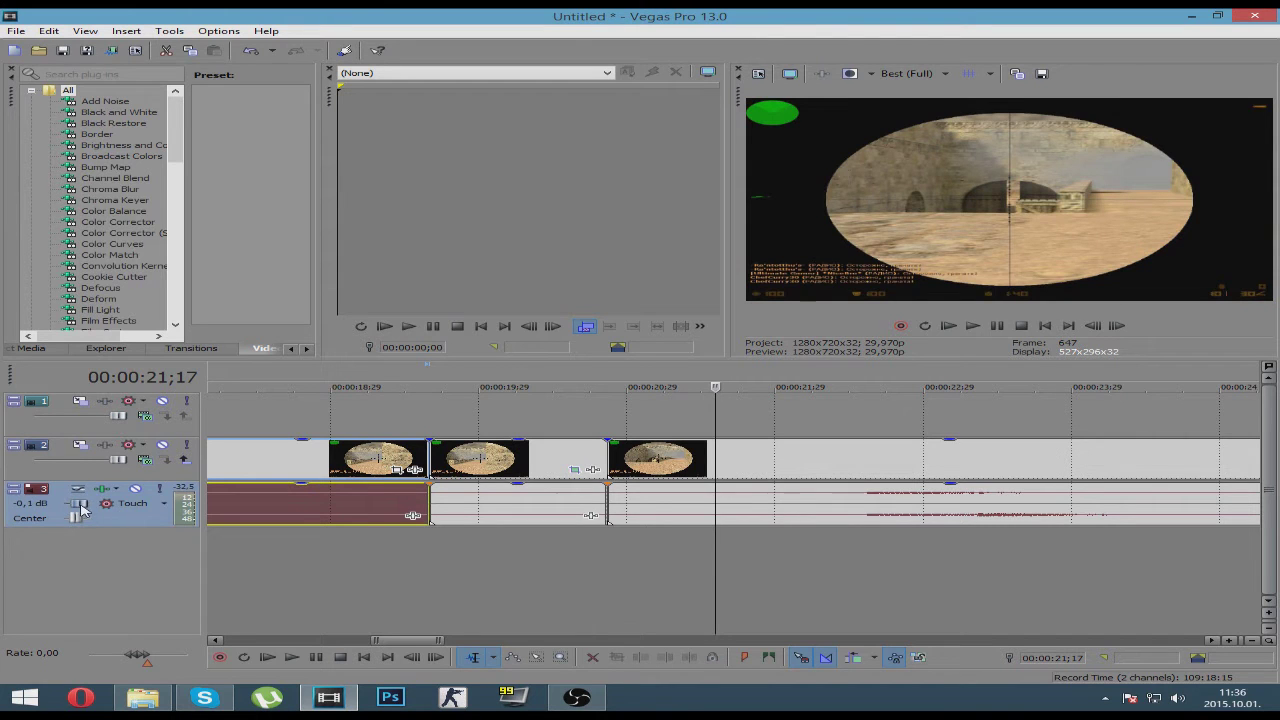
click(137, 489)
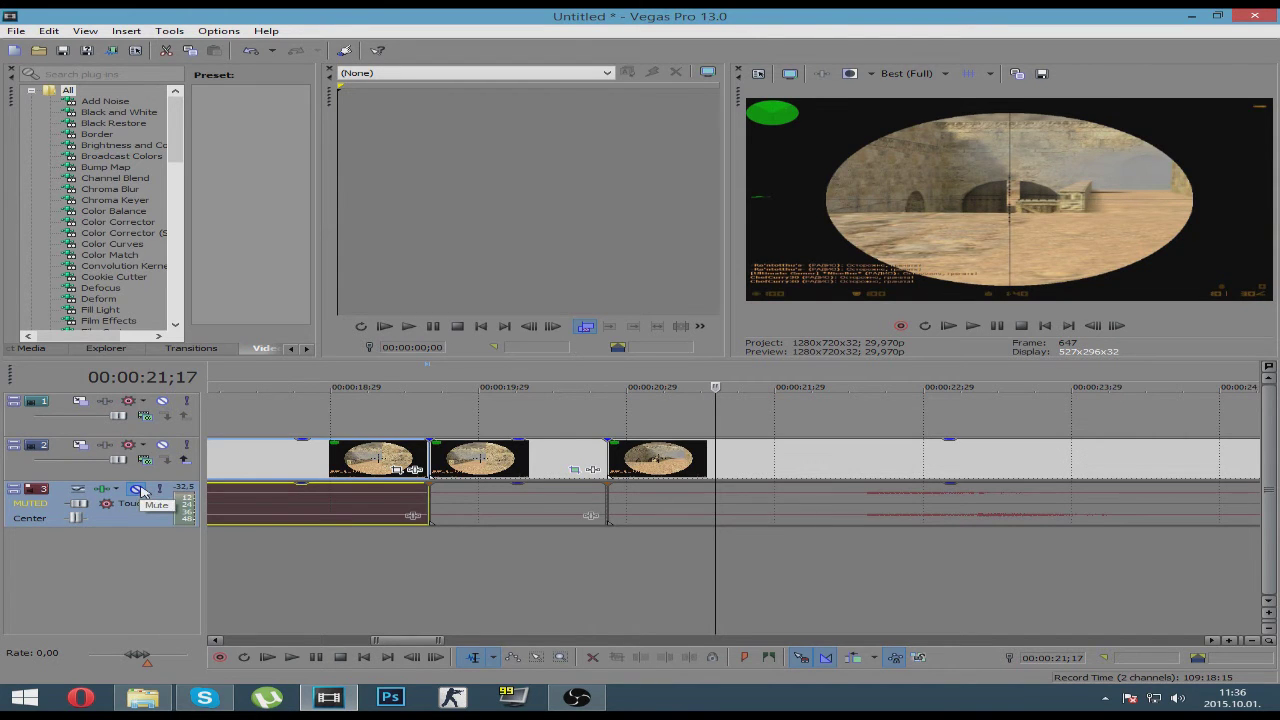
- Unmute the gameplay audio track and place music file 1 from D:\zenei aláfestés on a new audio track at the project start
click(137, 489)
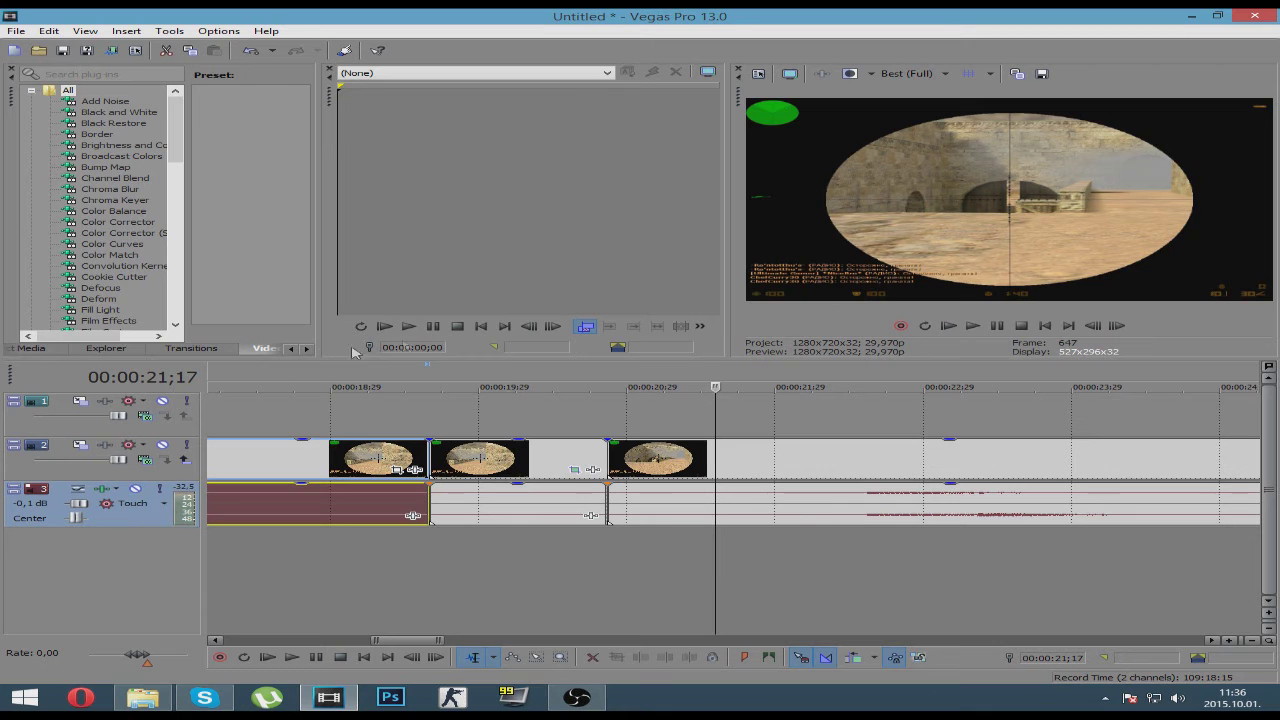
drag(409, 647, 251, 630)
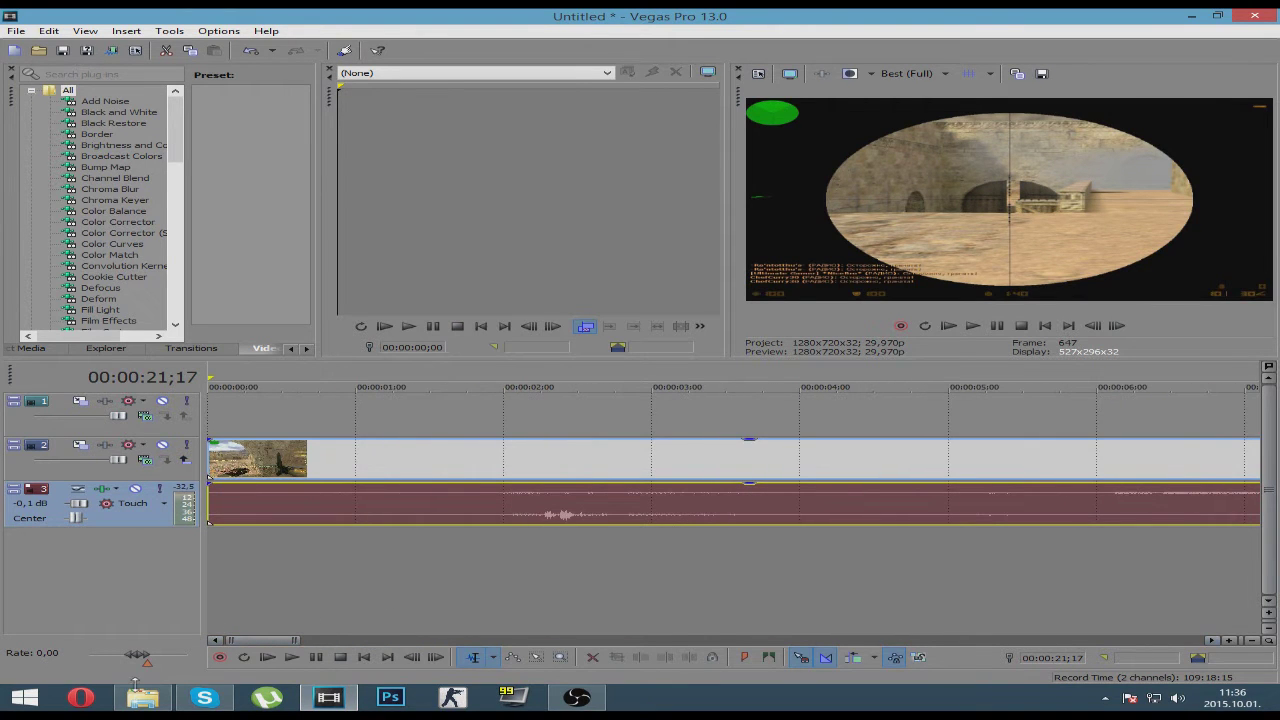
click(141, 696)
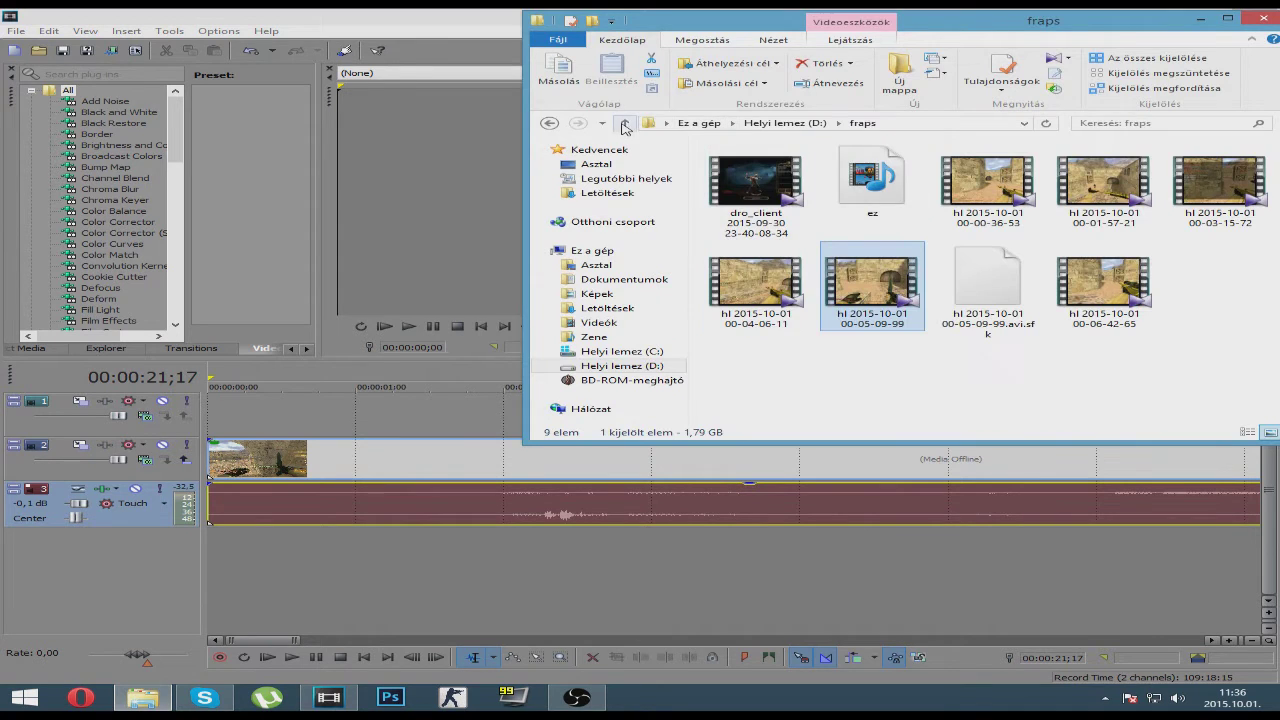
click(624, 123)
click(1013, 345)
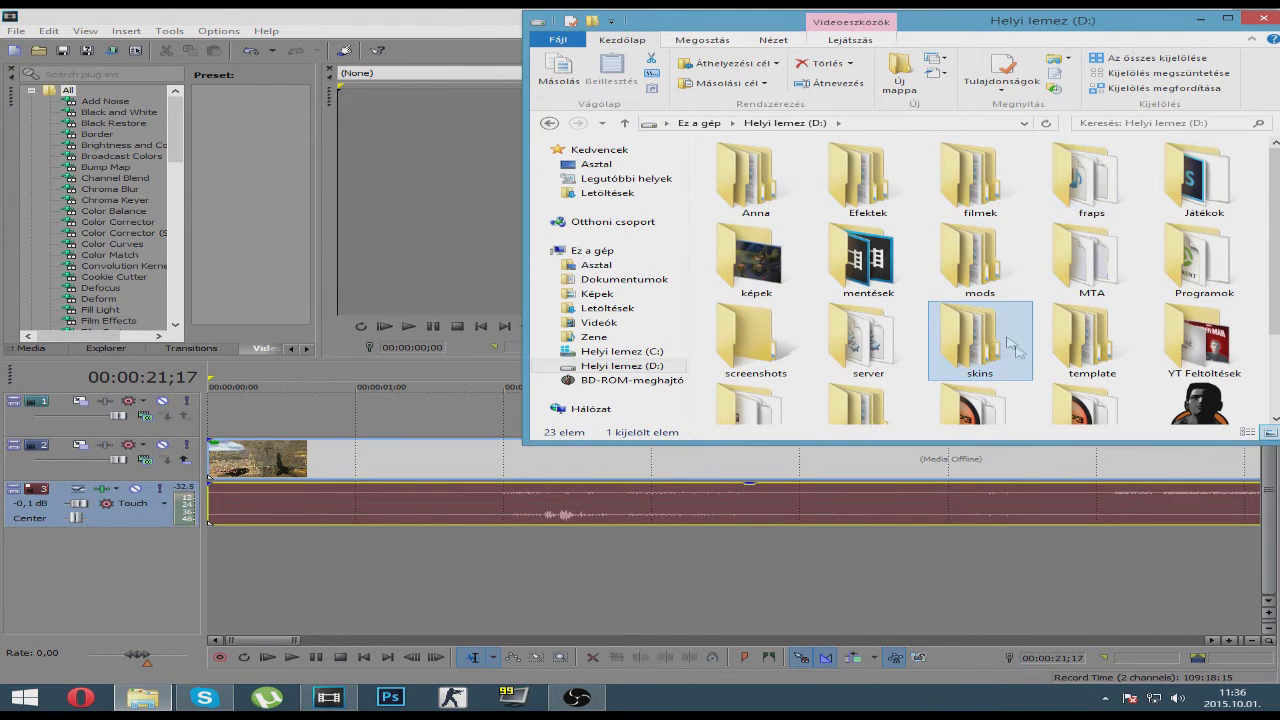
scroll(1080, 320, down, 2)
double_click(967, 319)
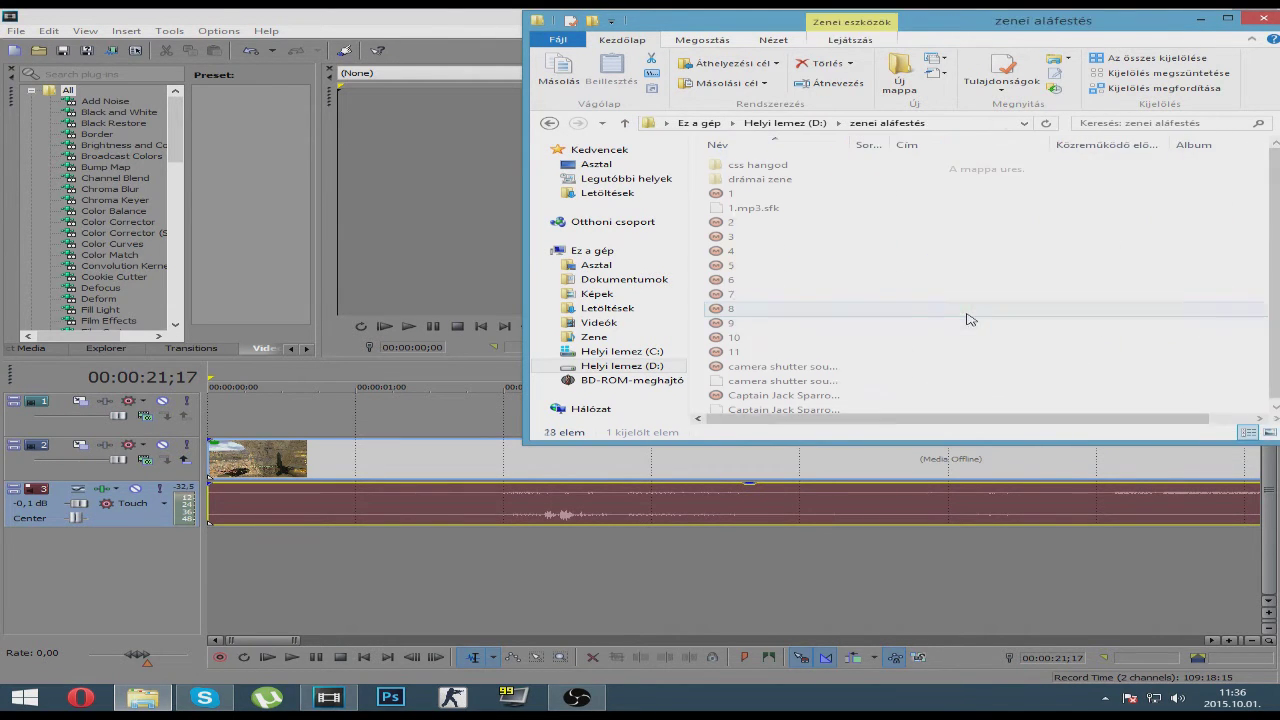
drag(756, 186, 218, 566)
click(1199, 20)
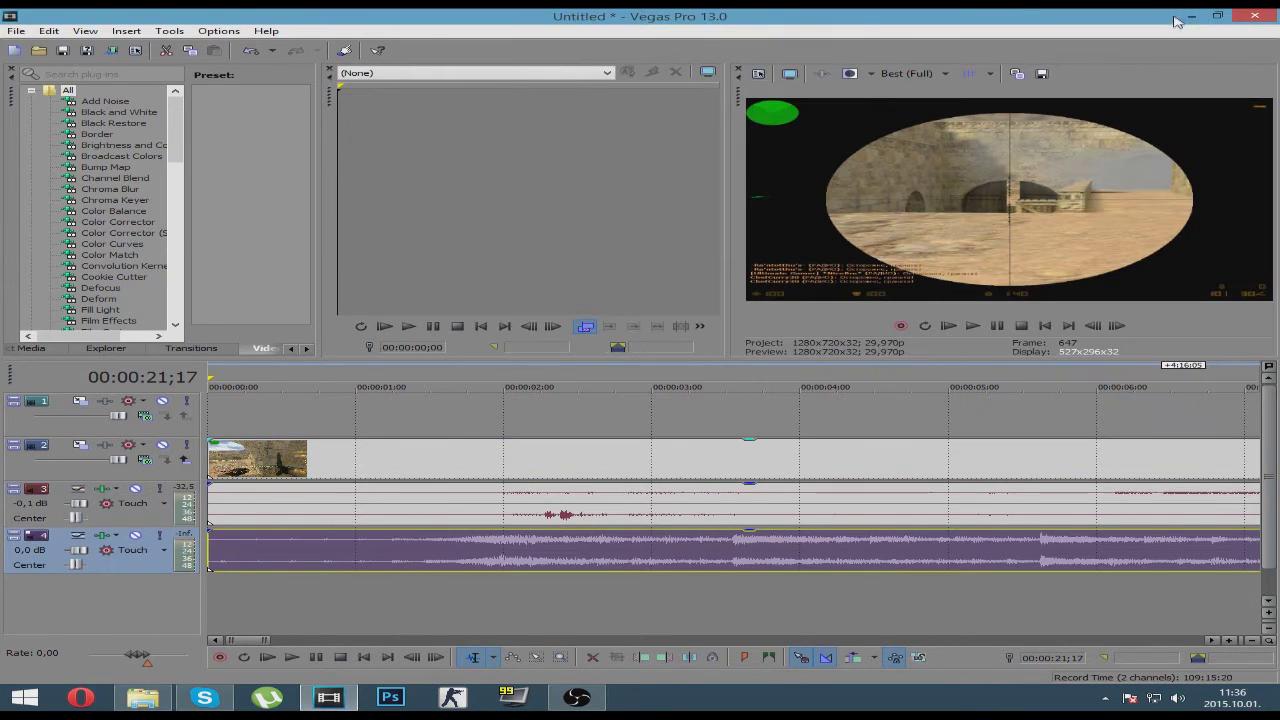
- Examine the added music's waveform against the gameplay at several points in the opening seconds
click(410, 595)
scroll(434, 594, up, 5)
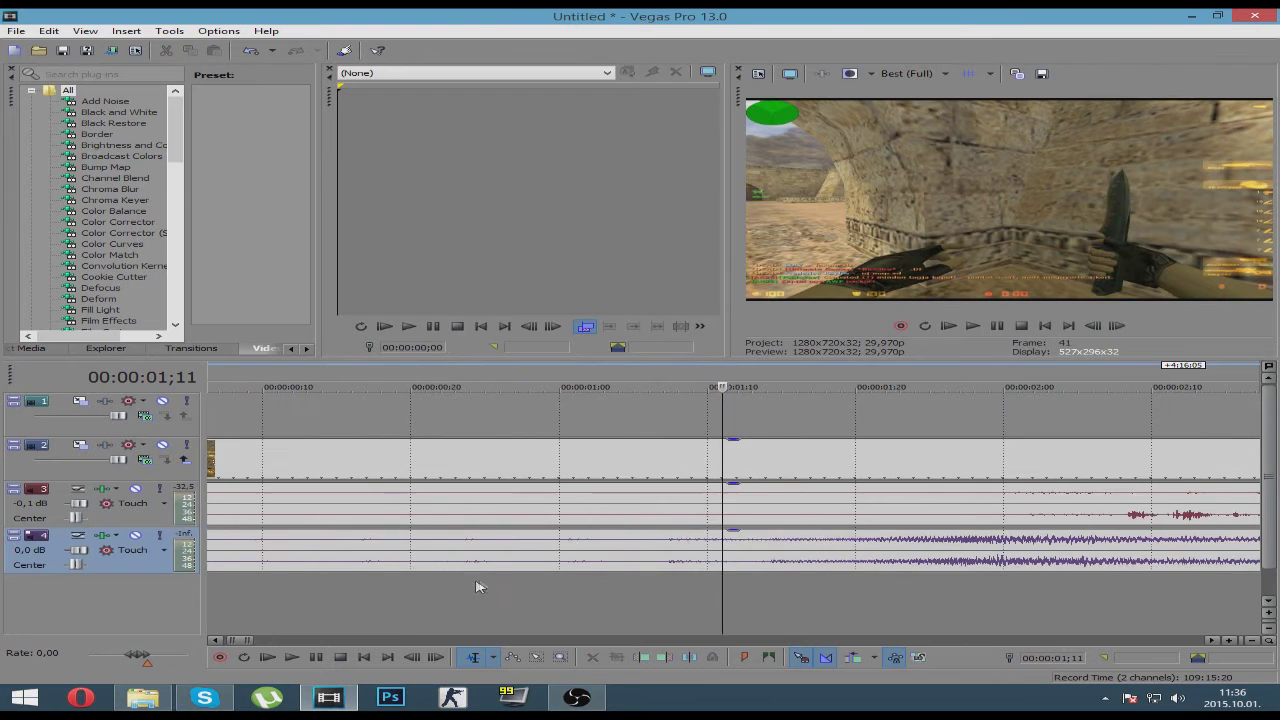
click(800, 594)
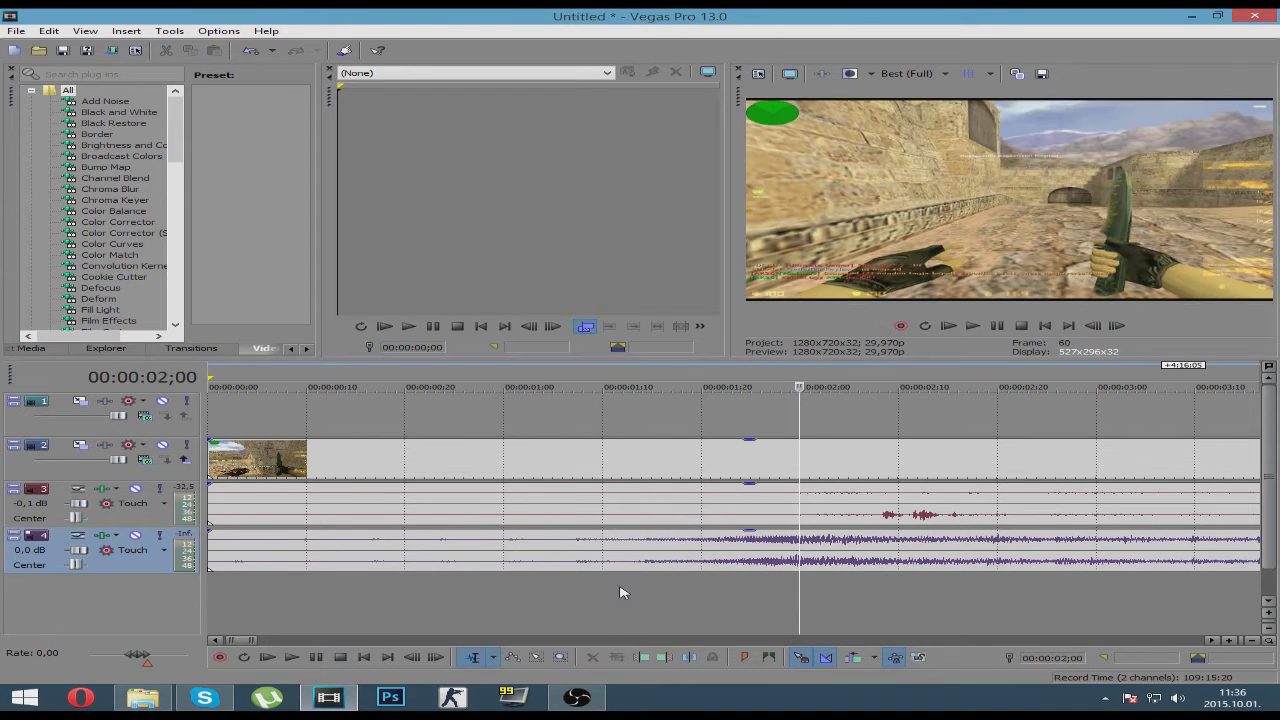
click(623, 592)
click(928, 592)
click(622, 597)
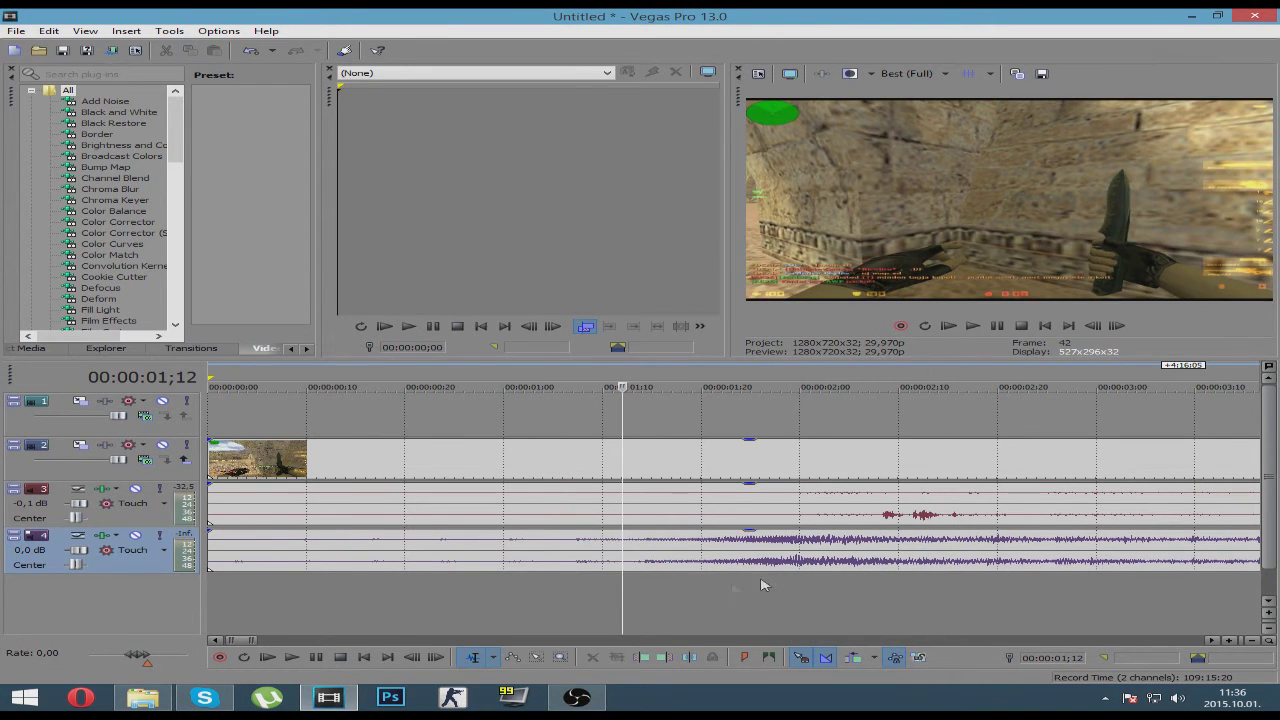
click(774, 598)
click(523, 606)
click(404, 612)
click(307, 609)
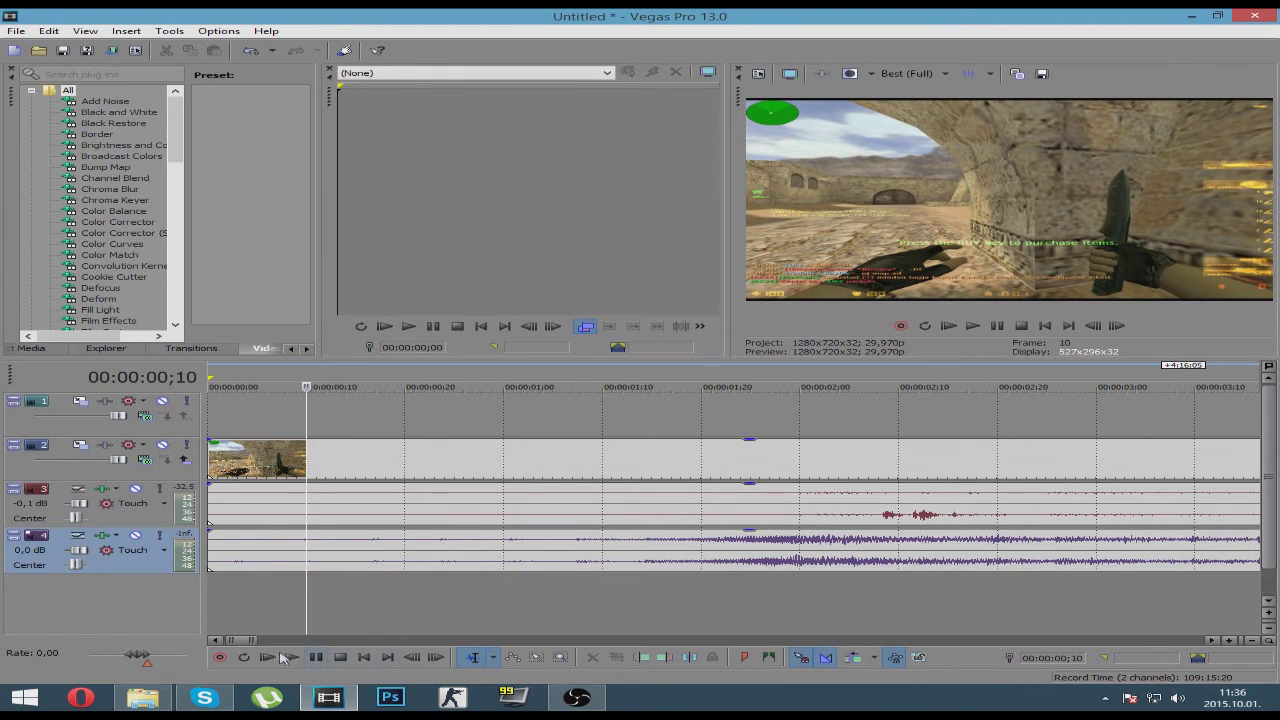
- Split the gameplay footage on track 2 at 00:00:24;12
drag(248, 641, 286, 641)
scroll(563, 543, down, 10)
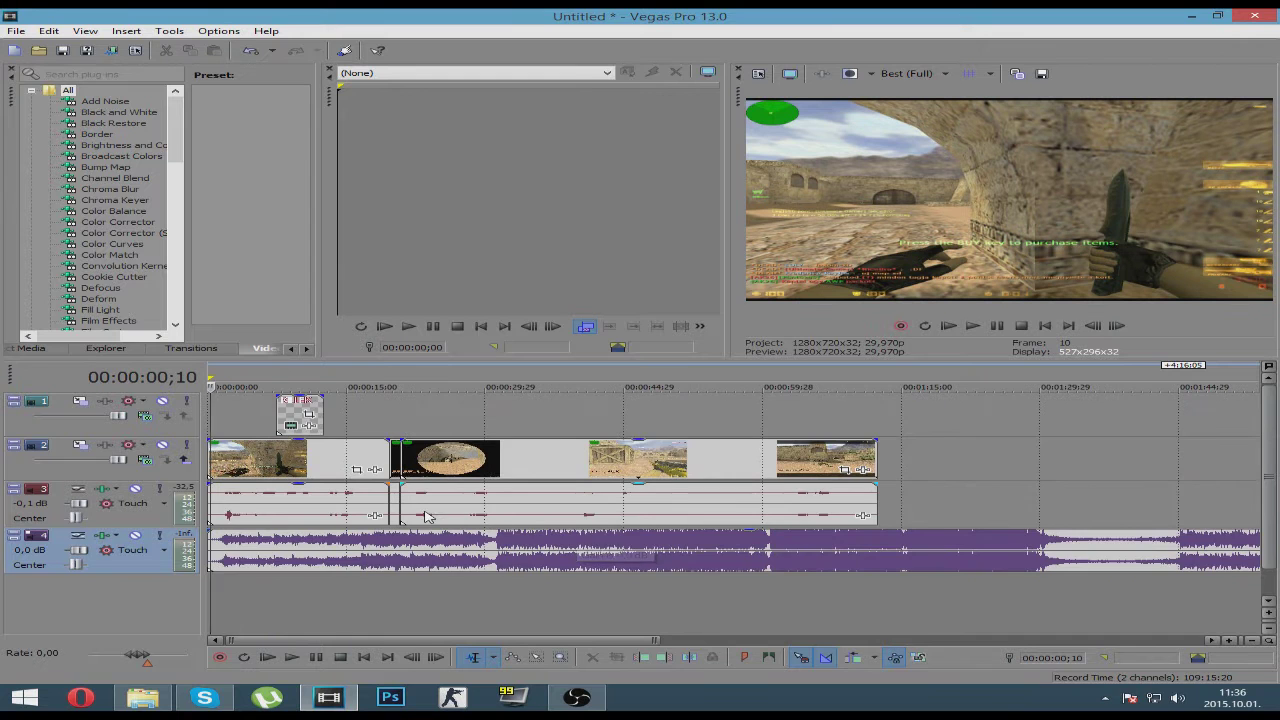
scroll(424, 516, up, 2)
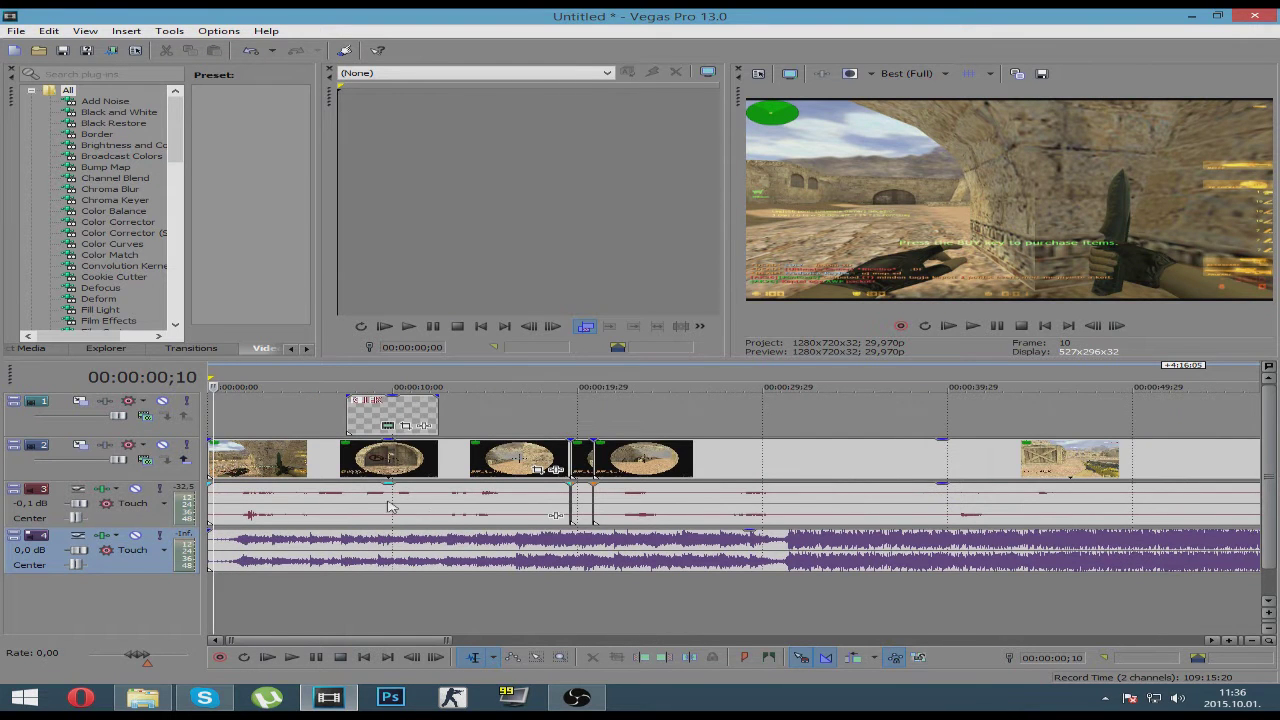
scroll(390, 505, up, 2)
drag(285, 646, 343, 655)
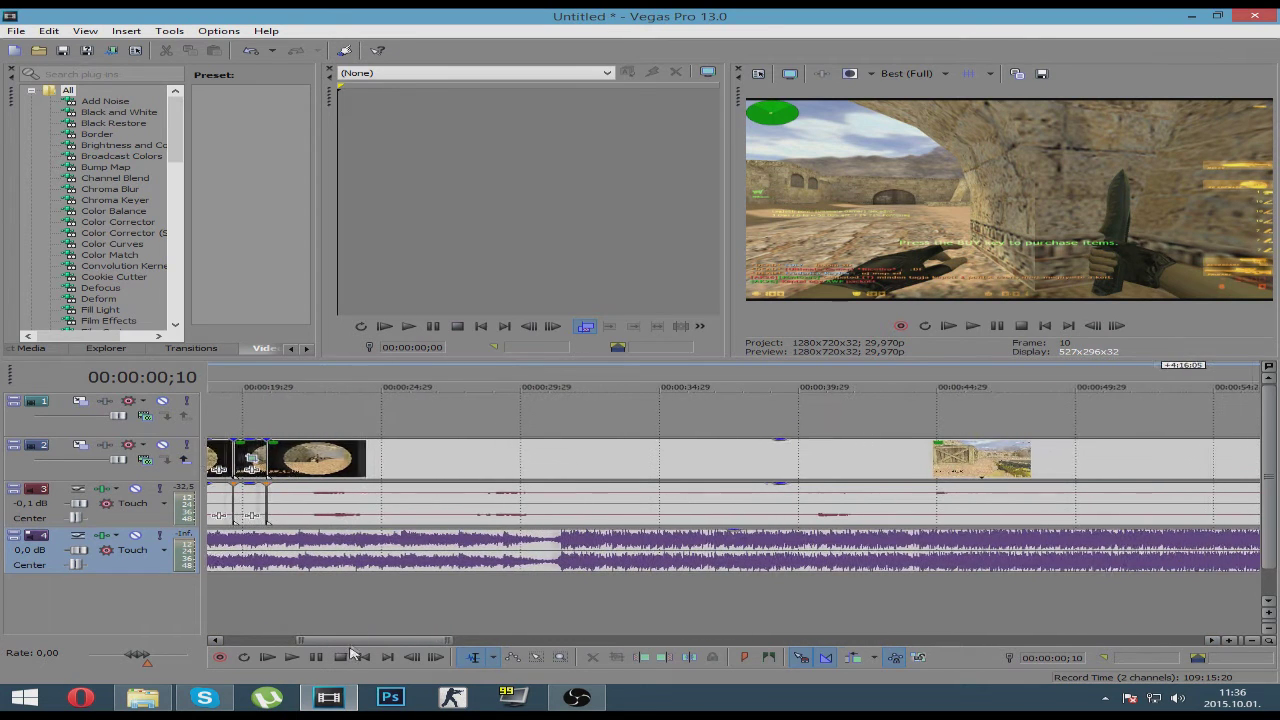
click(359, 429)
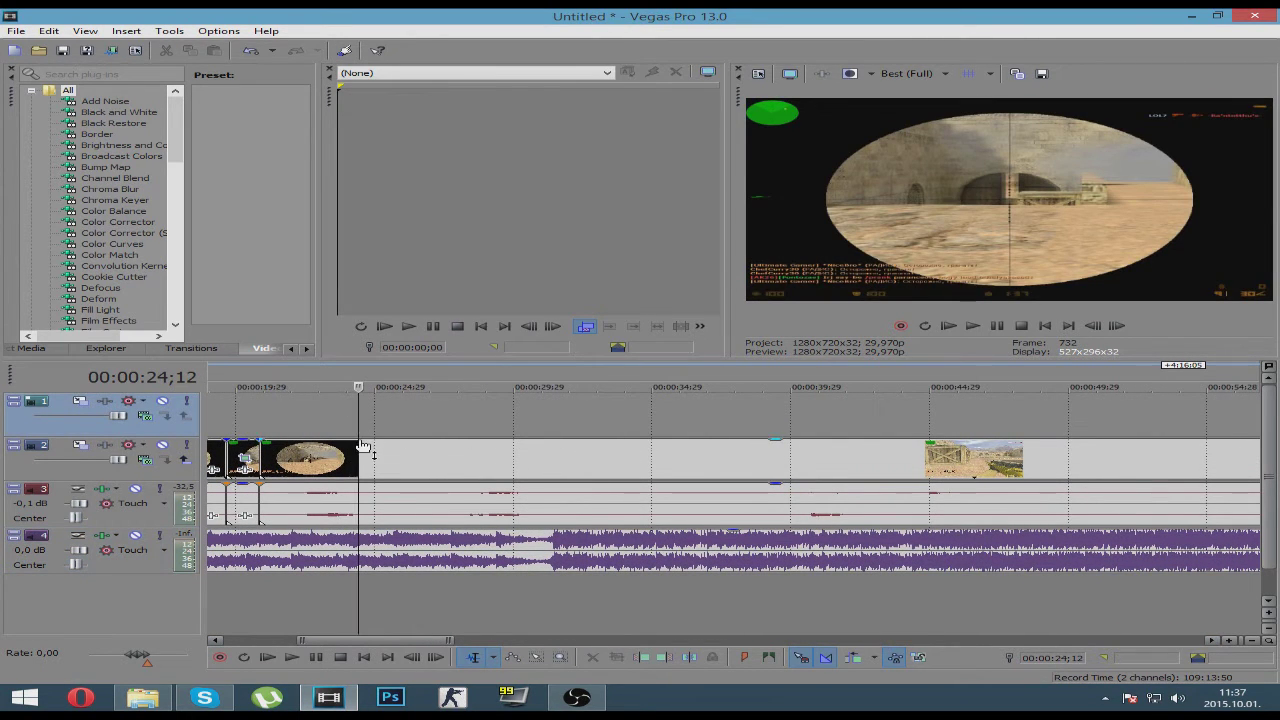
click(363, 447)
key(ctrl+v)
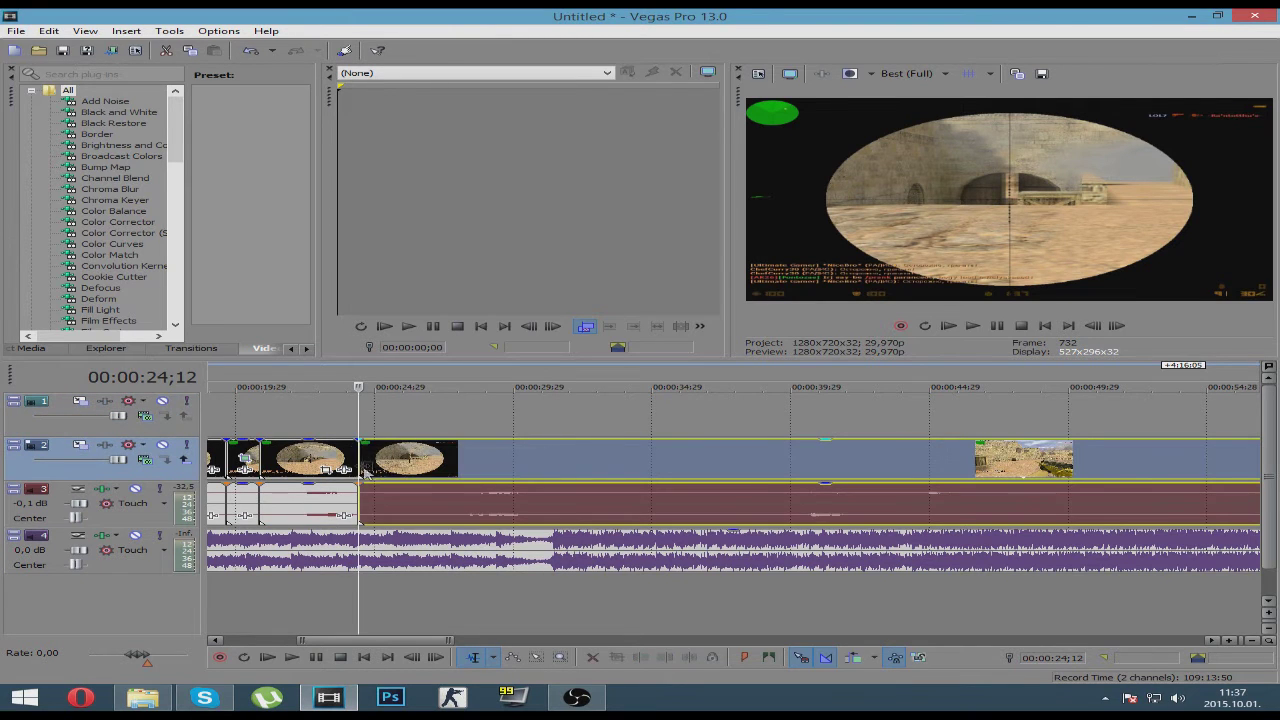
- Mute the music track and split the gameplay footage again at 00:00:32;28
key(space)
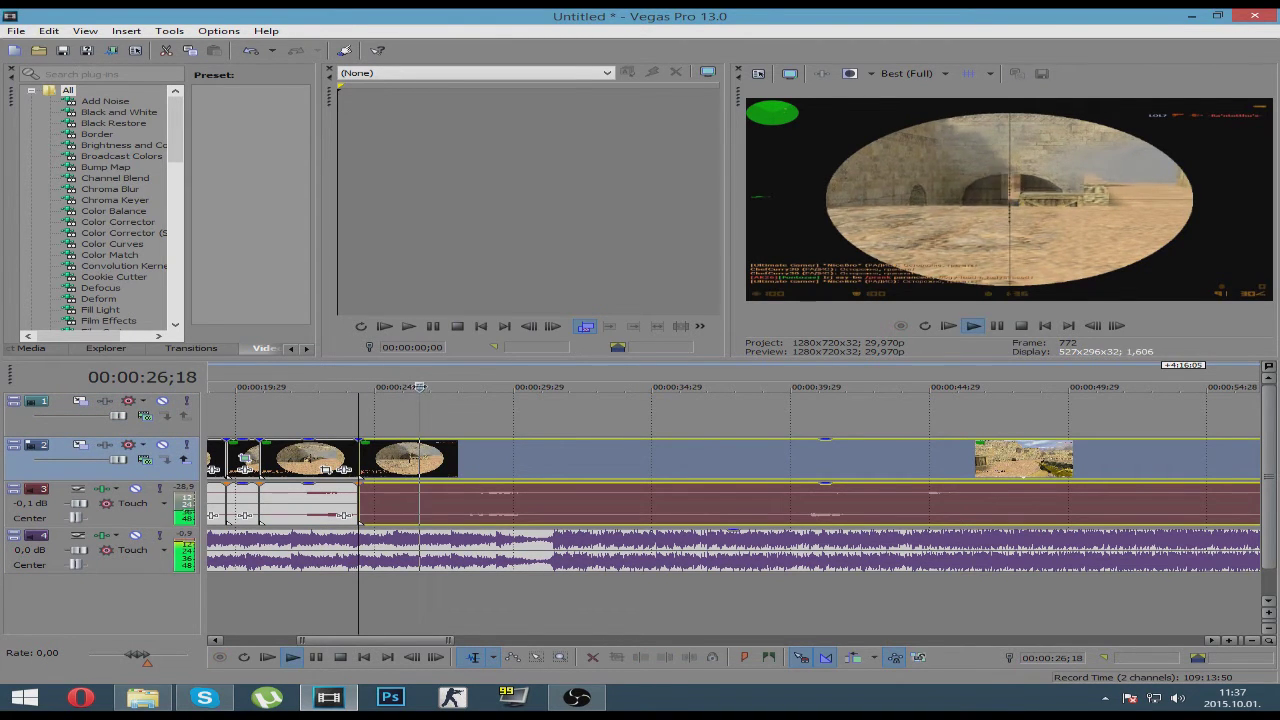
click(135, 537)
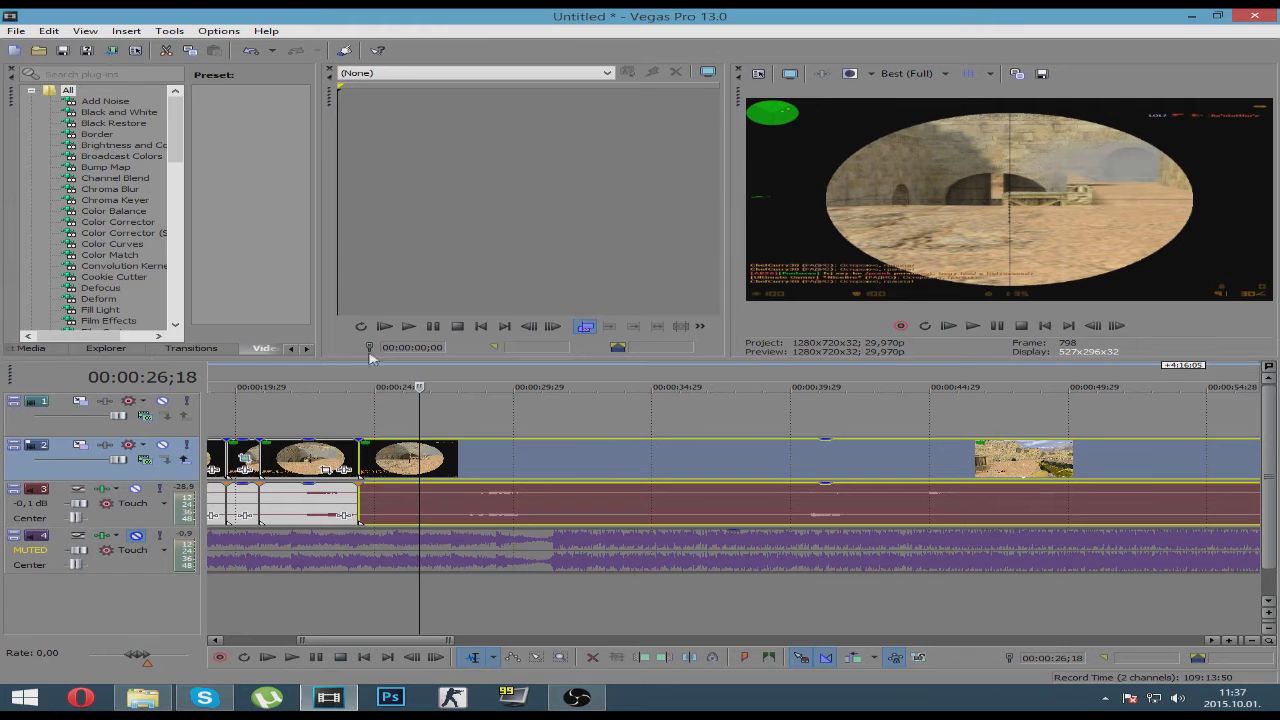
key(space)
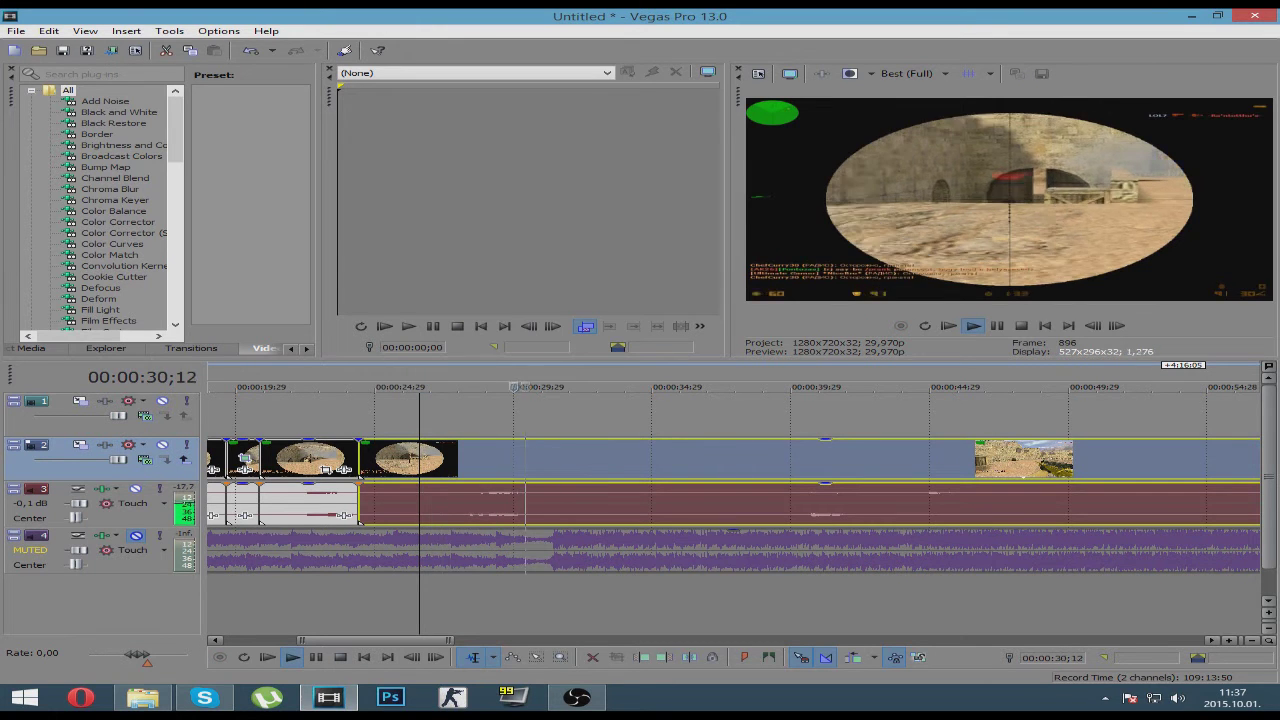
key(space)
click(594, 398)
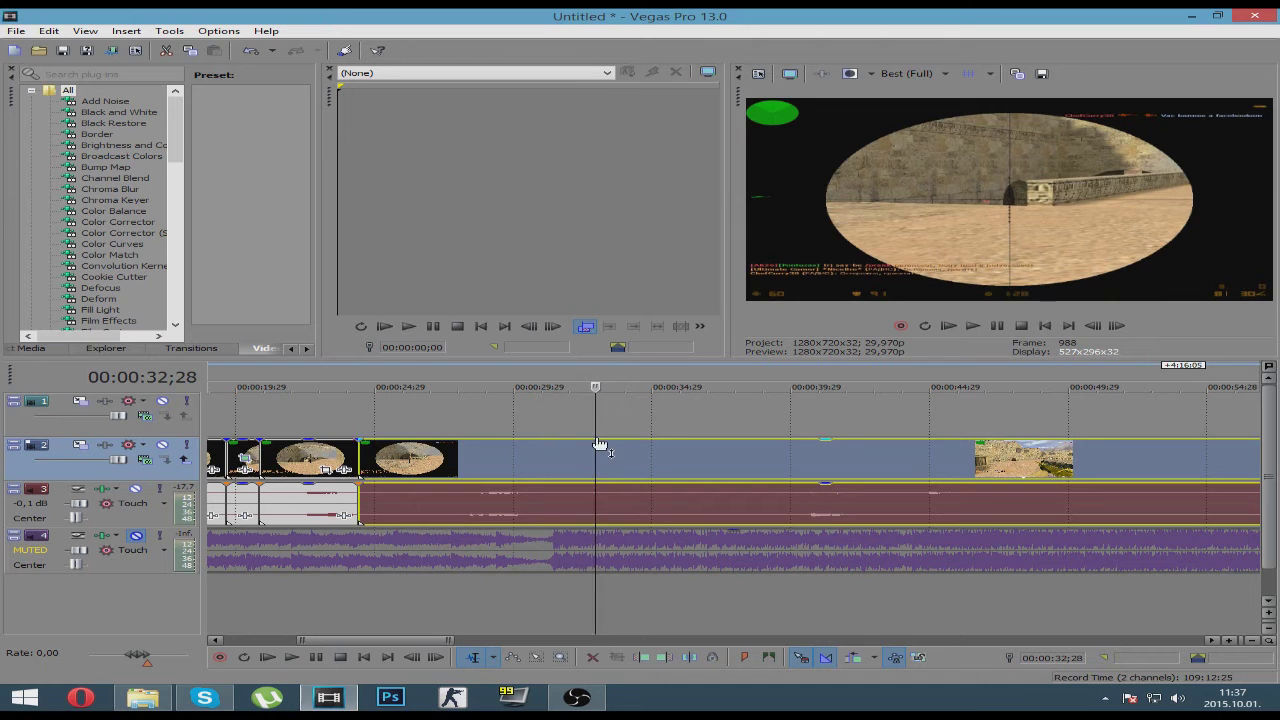
key(ctrl+z)
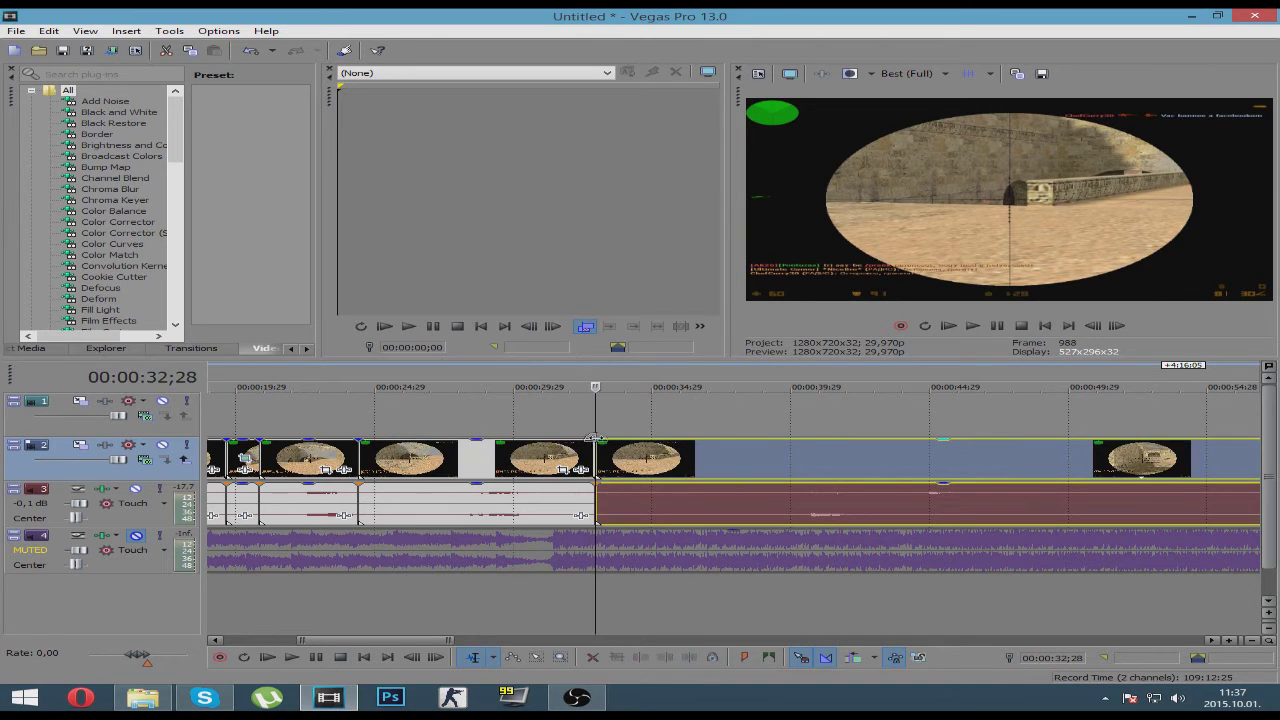
- Time-compress the gameplay piece between 00:00:24;12 and 00:00:32;28 by about 5;10 to speed it up
click(470, 442)
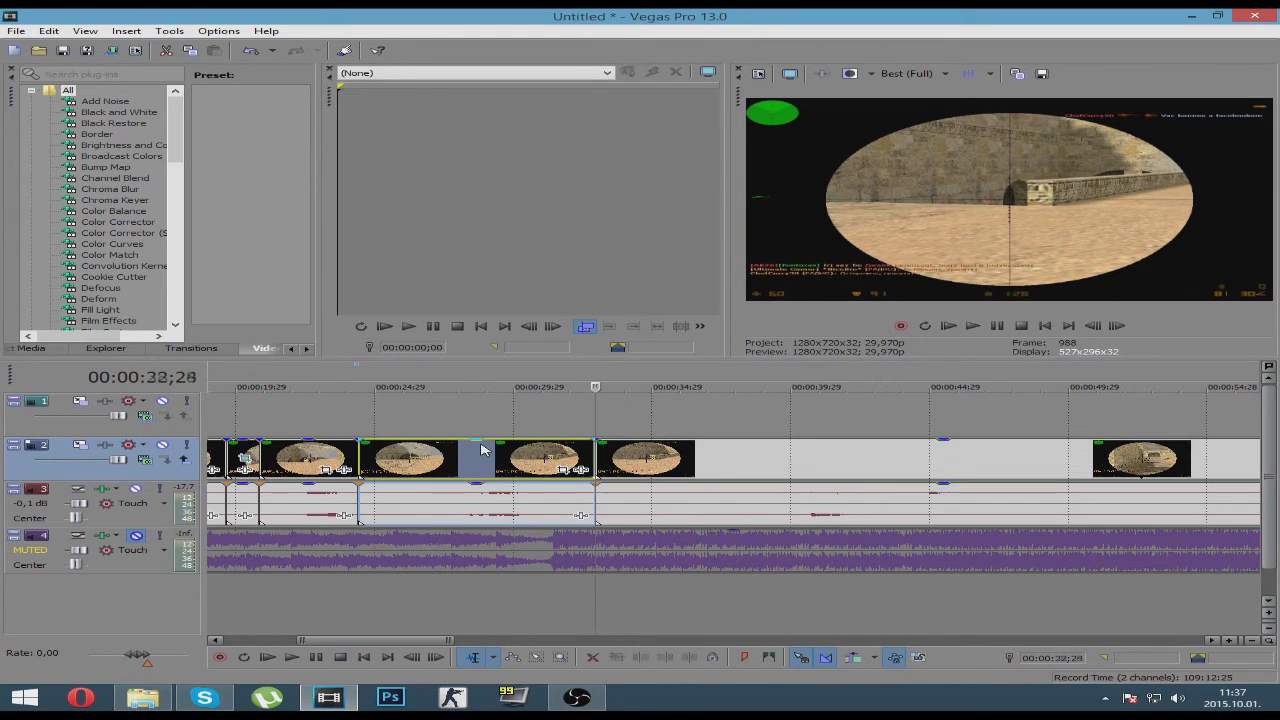
click(480, 458)
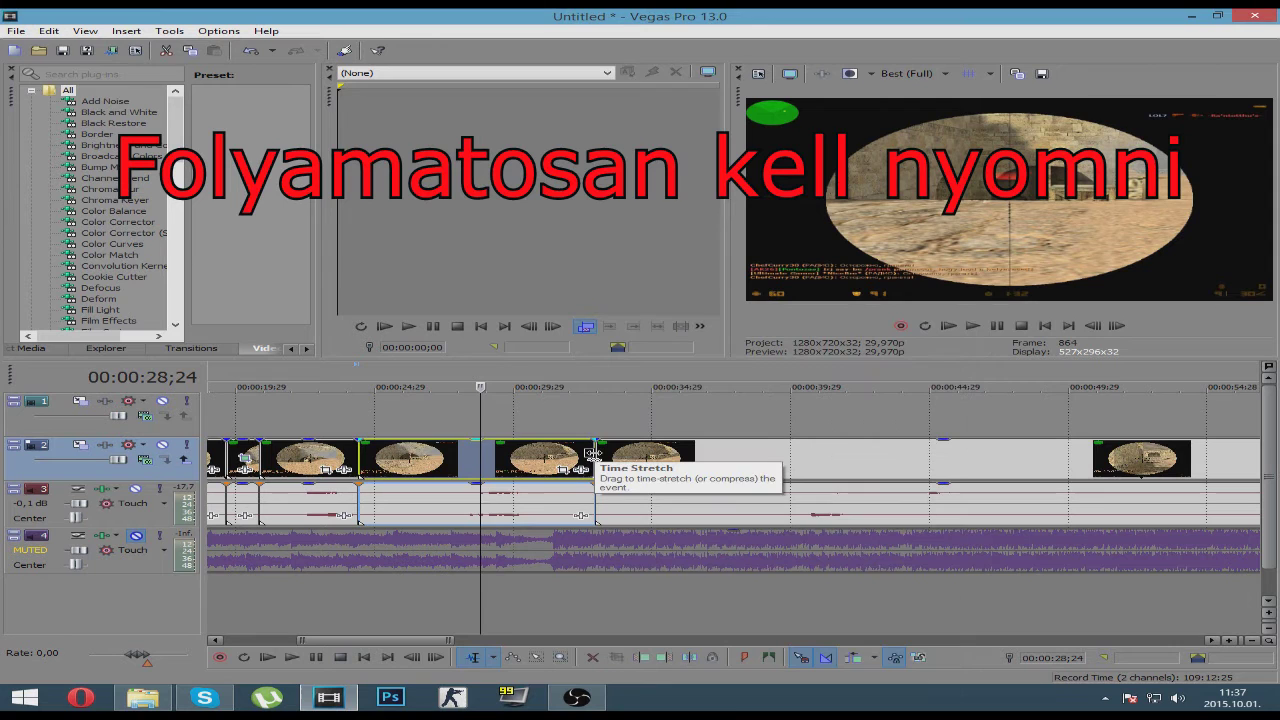
drag(591, 456, 443, 447)
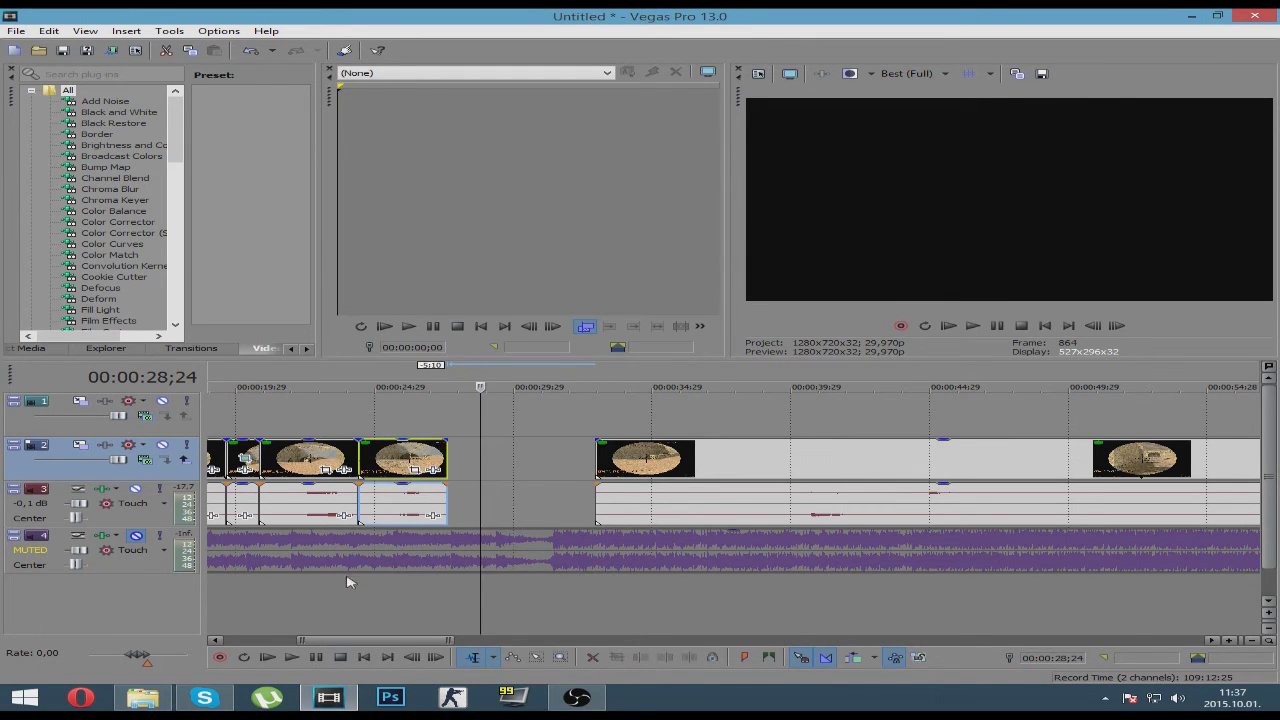
- Play the time-compressed piece to check its faster speed
click(347, 580)
click(973, 326)
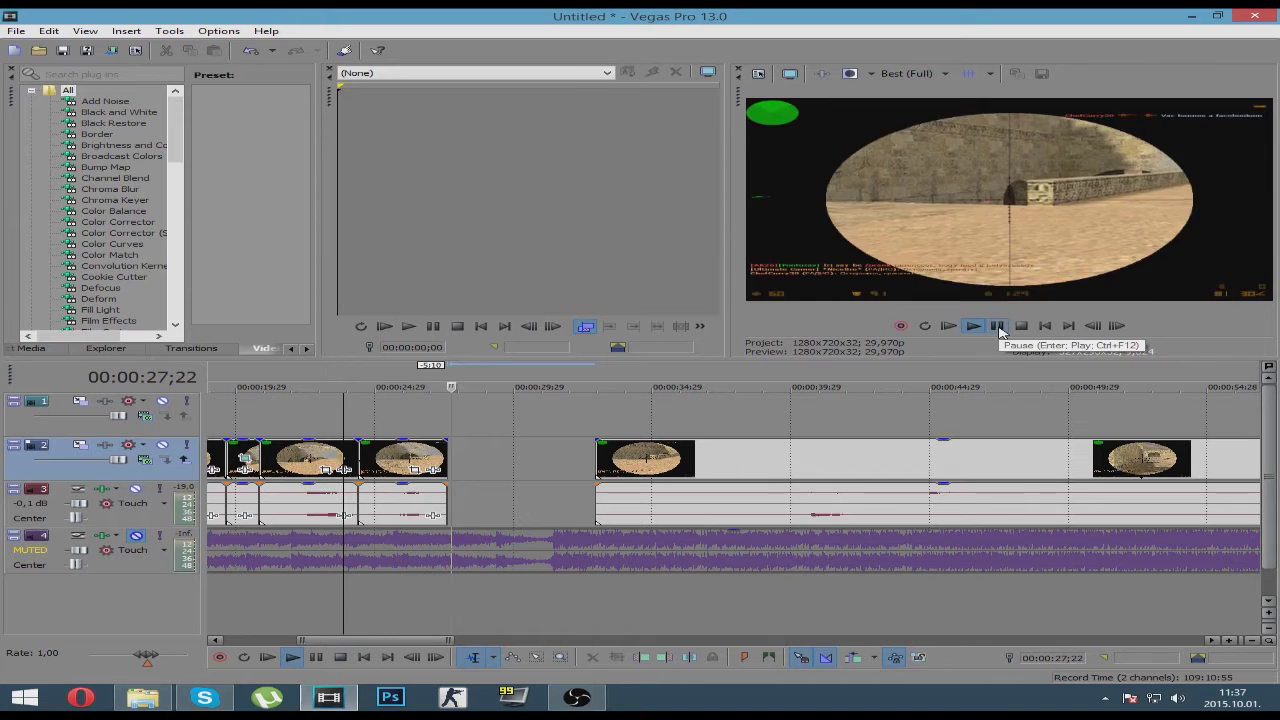
click(997, 327)
- Move the last gameplay piece later, and time-stretch the piece starting at 00:00:24;12 by about 25;20 into slow motion
drag(768, 454, 1270, 460)
drag(446, 452, 1162, 448)
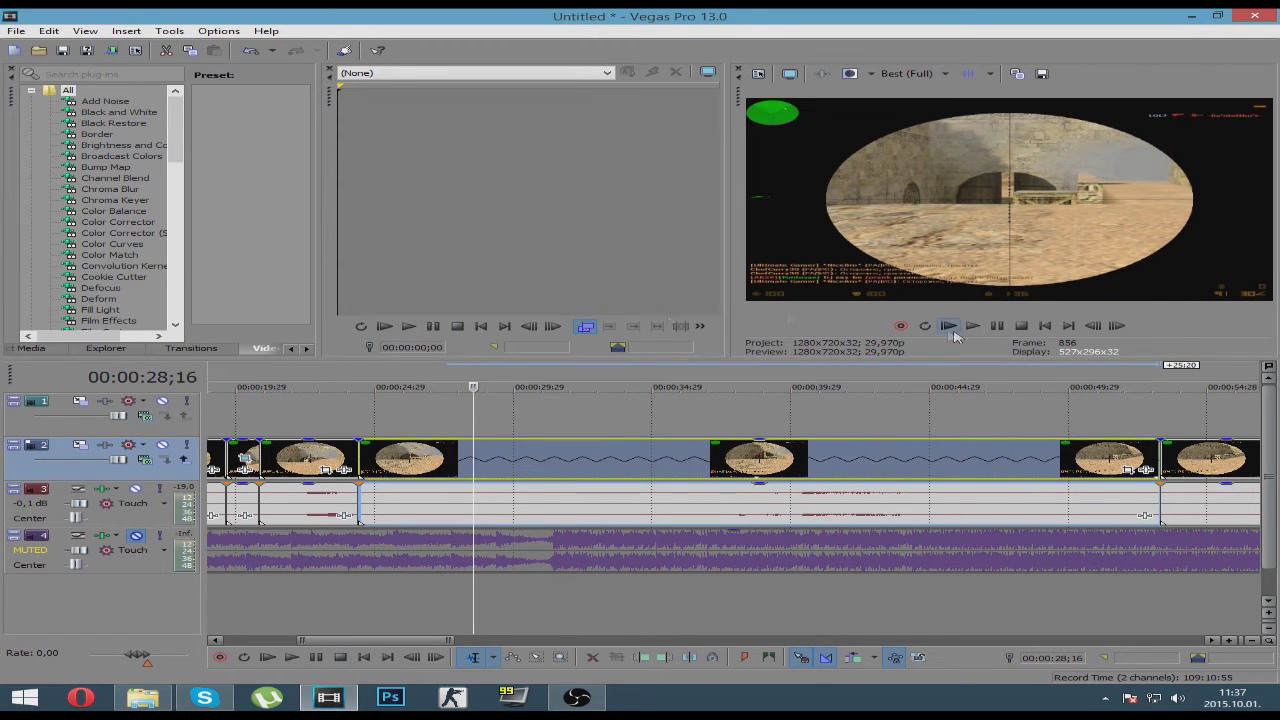
click(973, 325)
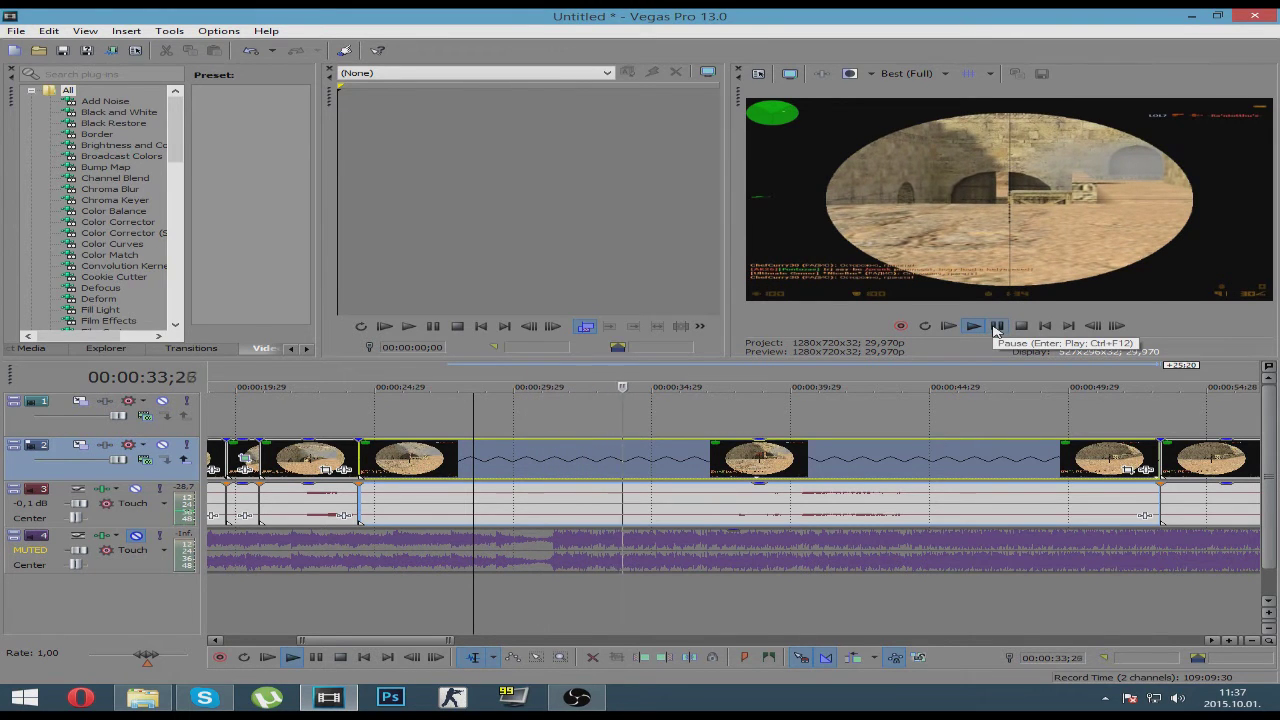
click(997, 326)
- Insert a new empty video track above the title track
drag(356, 640, 253, 636)
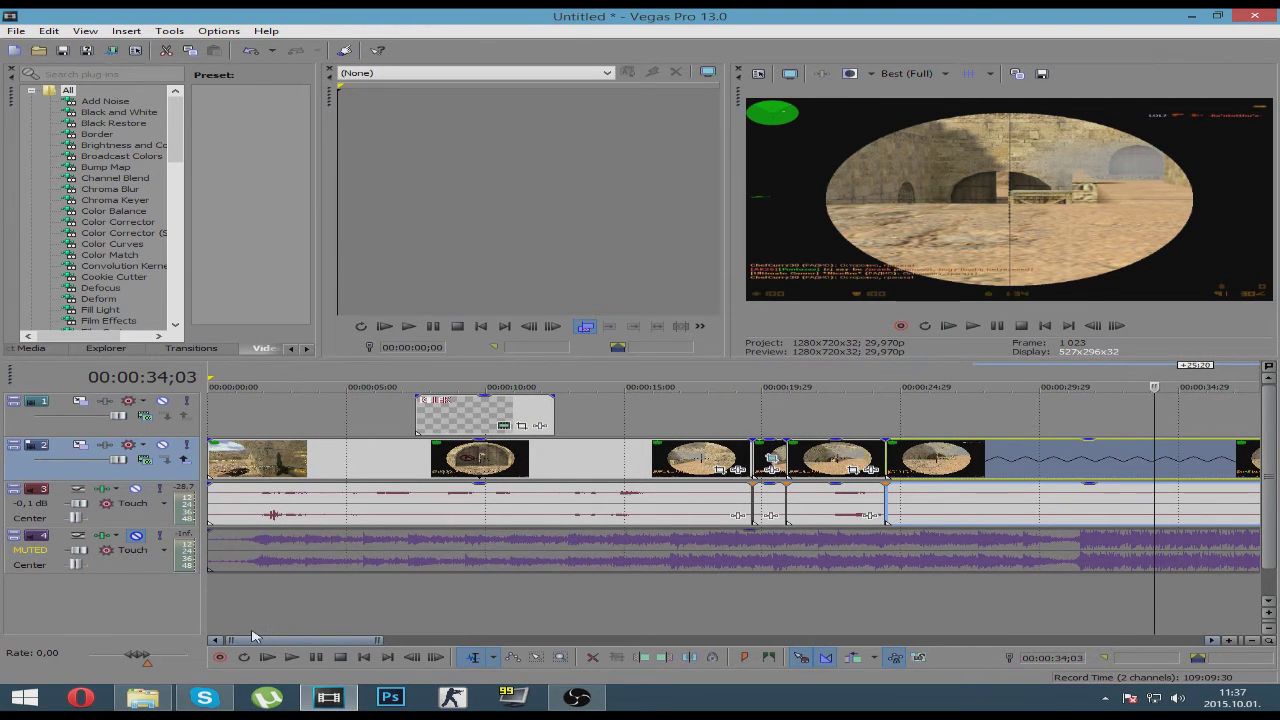
right_click(78, 597)
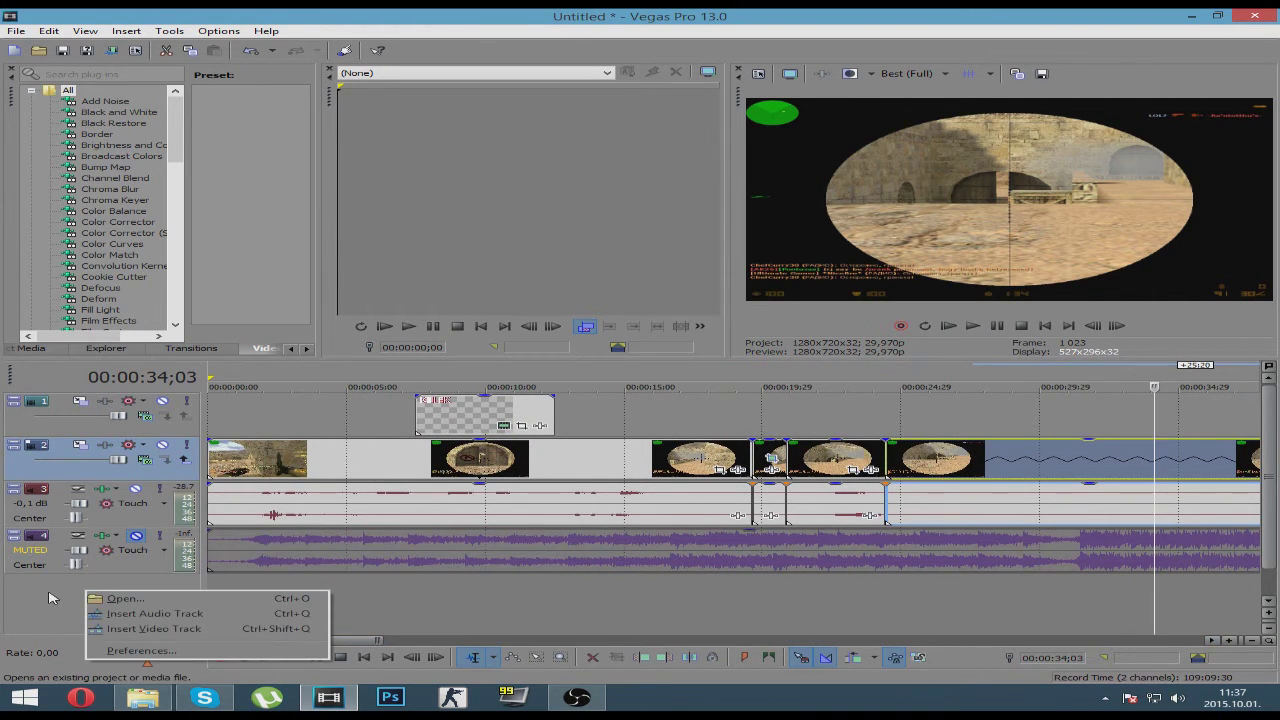
click(52, 599)
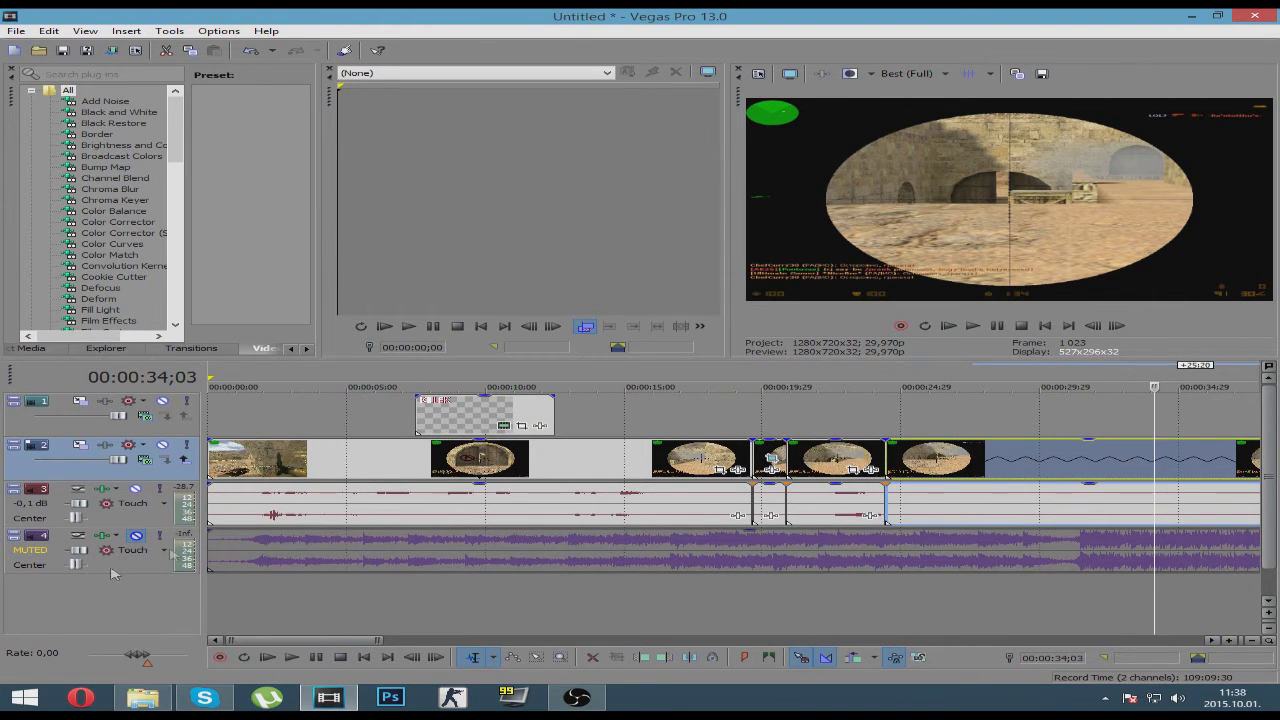
right_click(50, 597)
click(95, 632)
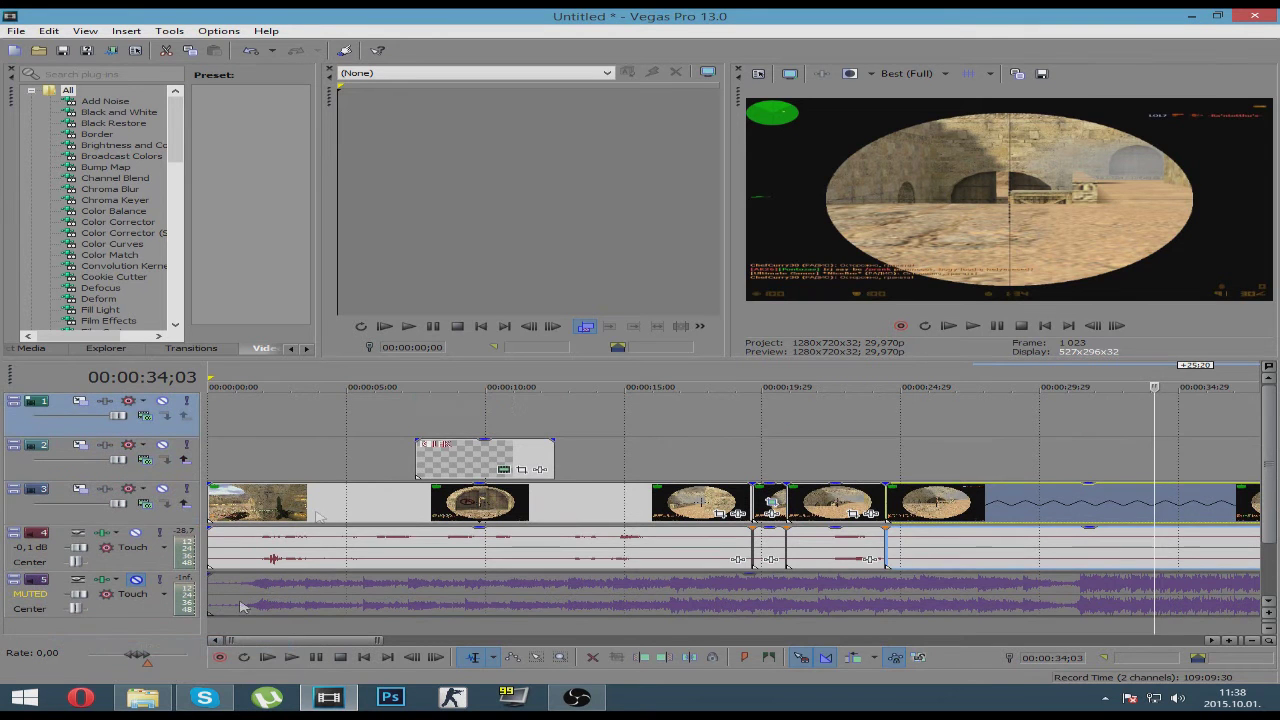
- Place the underwater picture from D:\képek\Wallpapers at the start of the new top video track
click(142, 697)
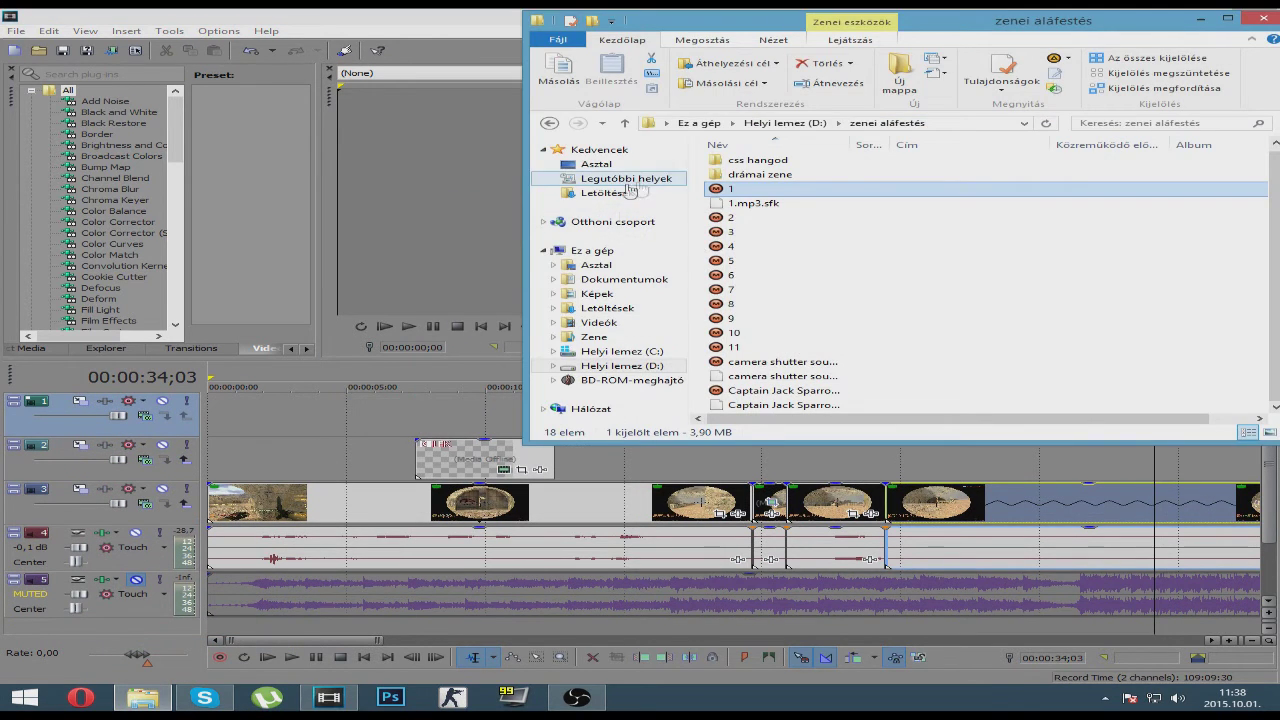
click(622, 367)
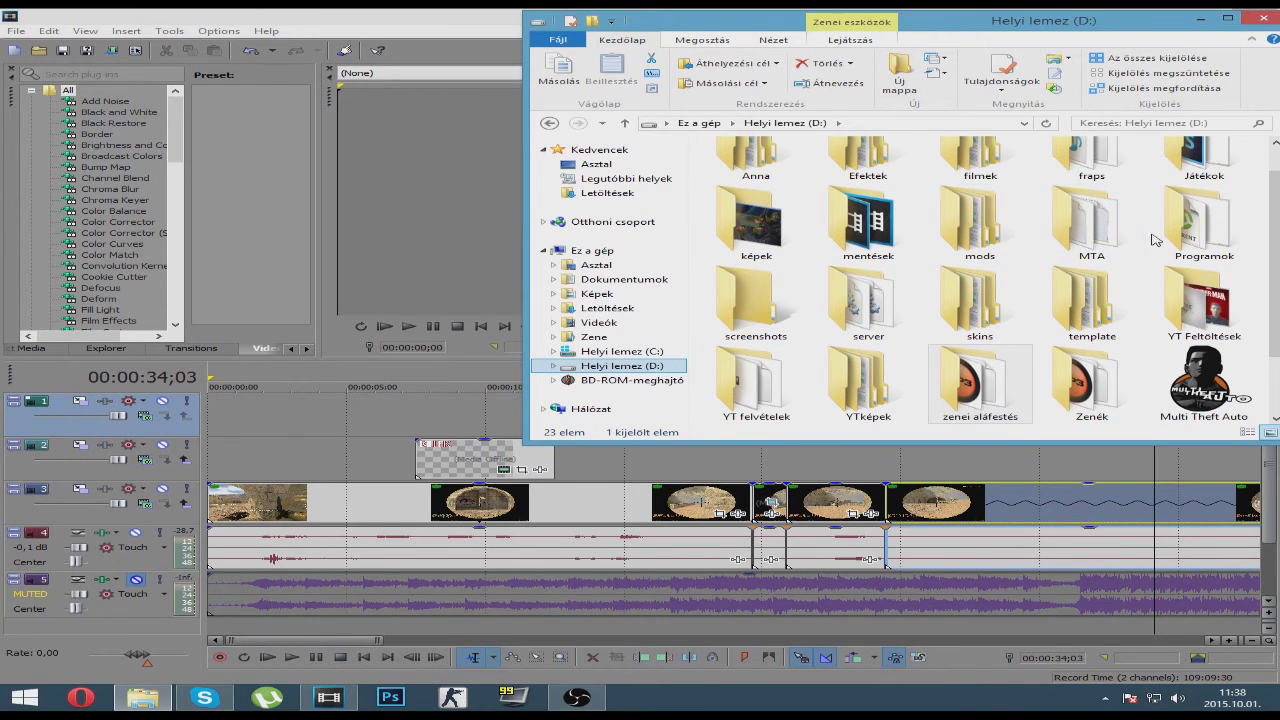
scroll(1266, 205, up, 1)
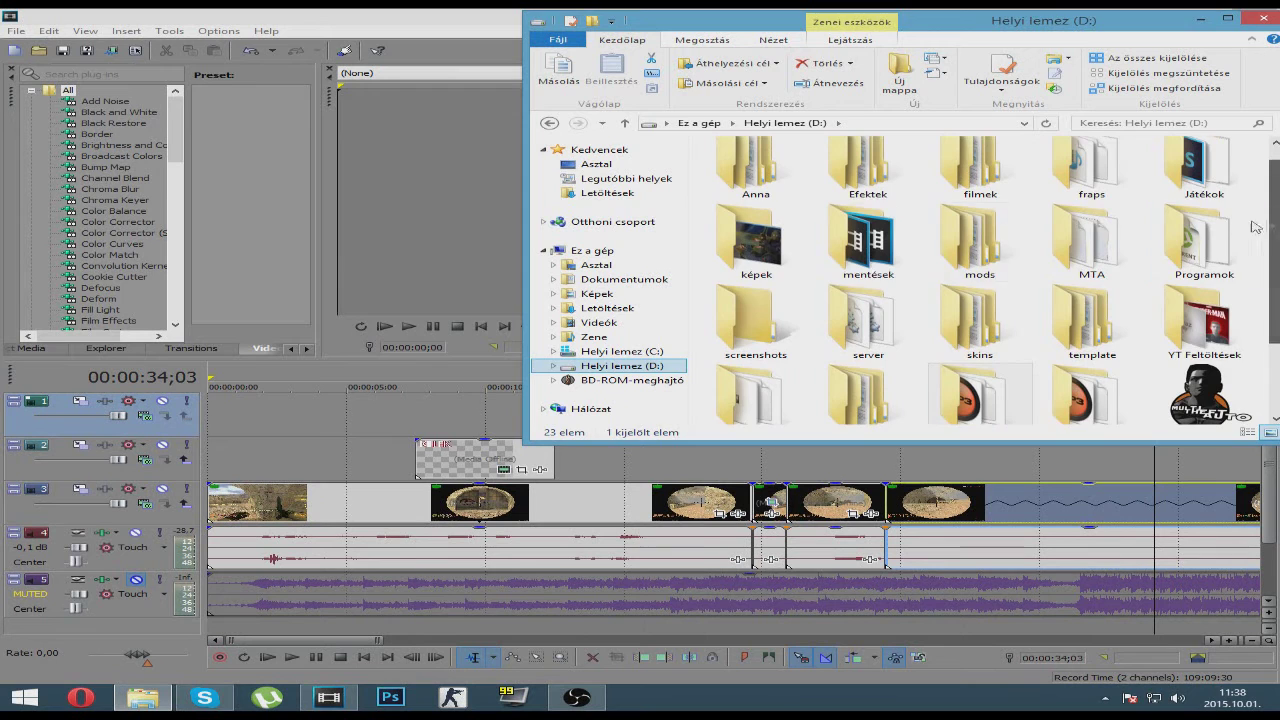
double_click(765, 258)
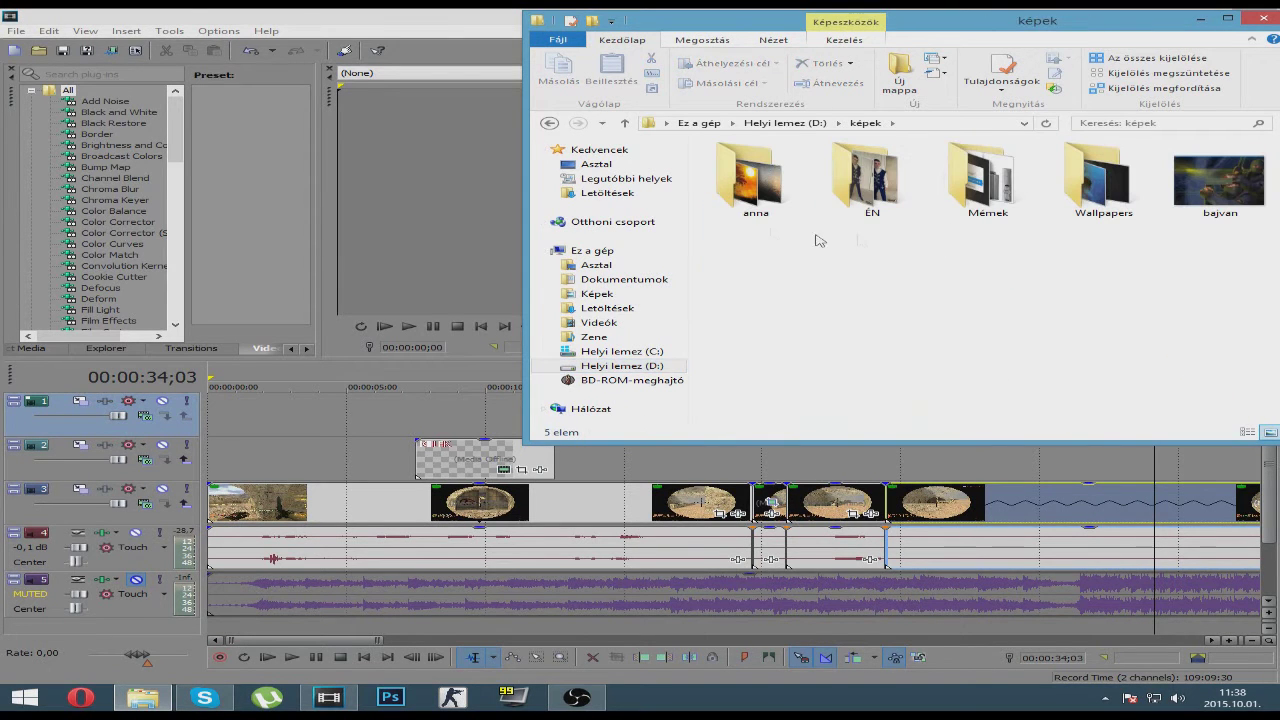
double_click(1115, 182)
drag(870, 168, 212, 420)
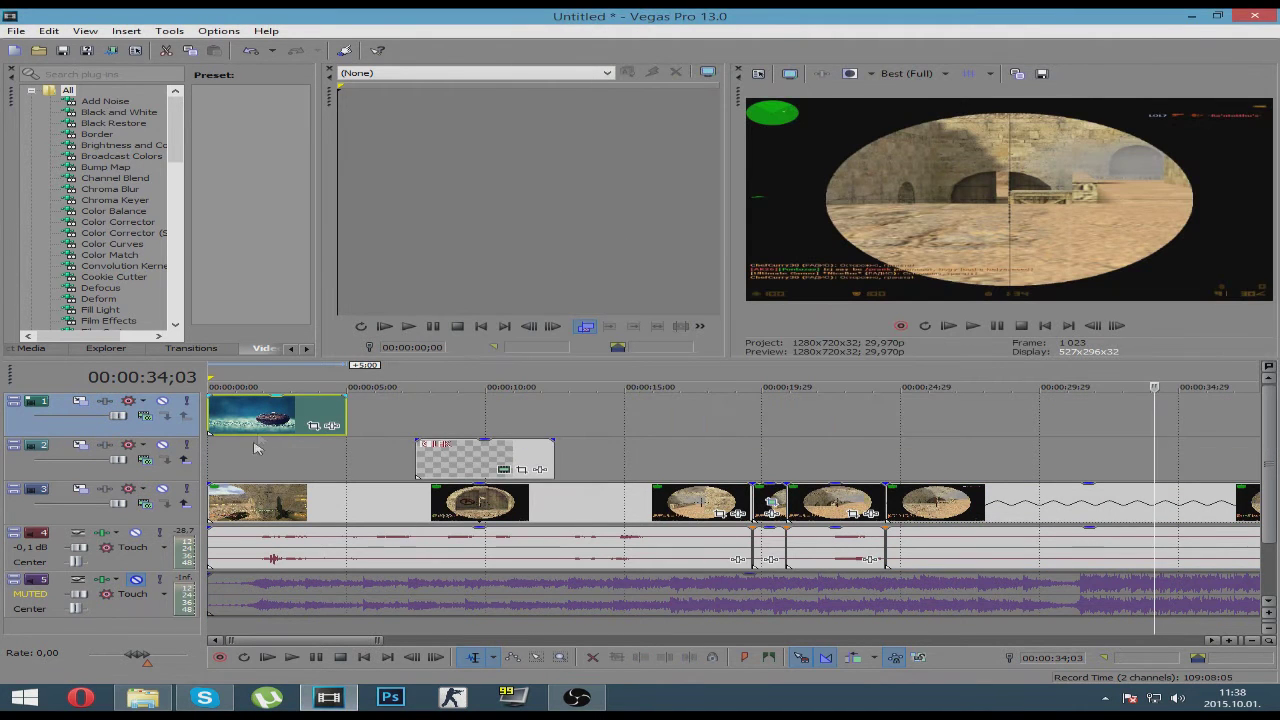
- Enlarge the underwater picture's pan/crop frame slightly, to about 1 923,5 by 1 202,2
click(224, 458)
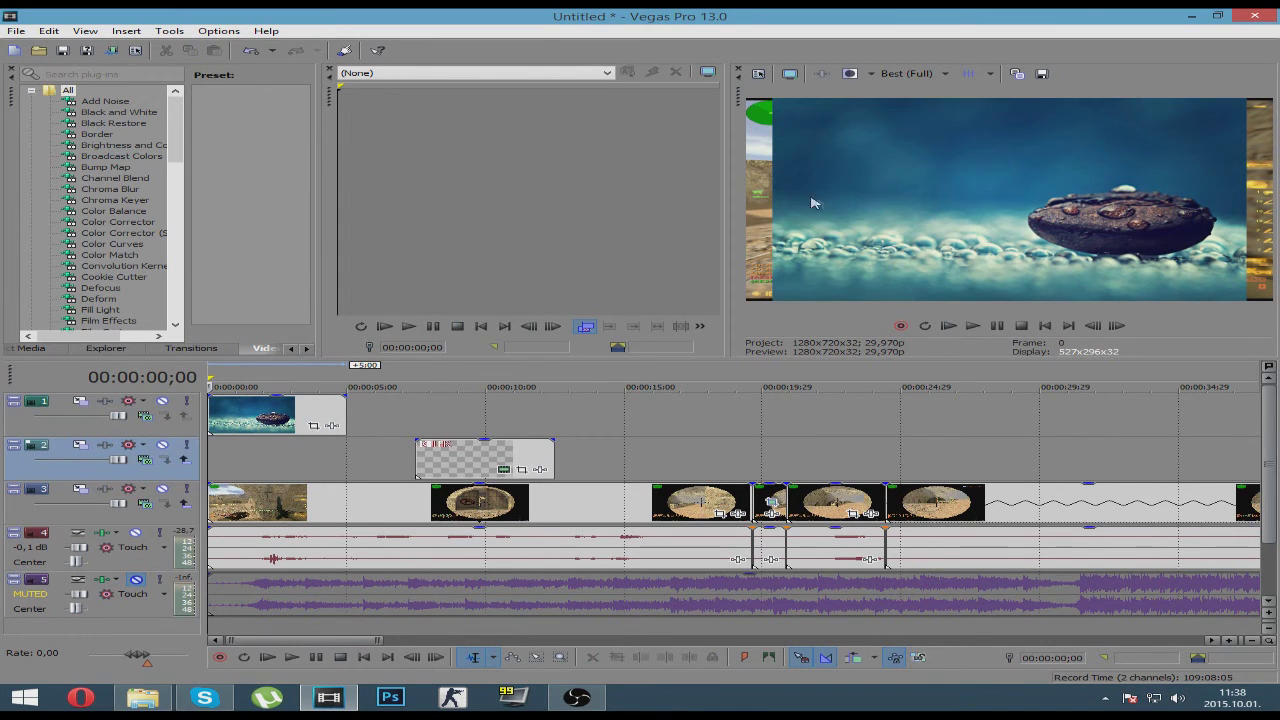
click(313, 425)
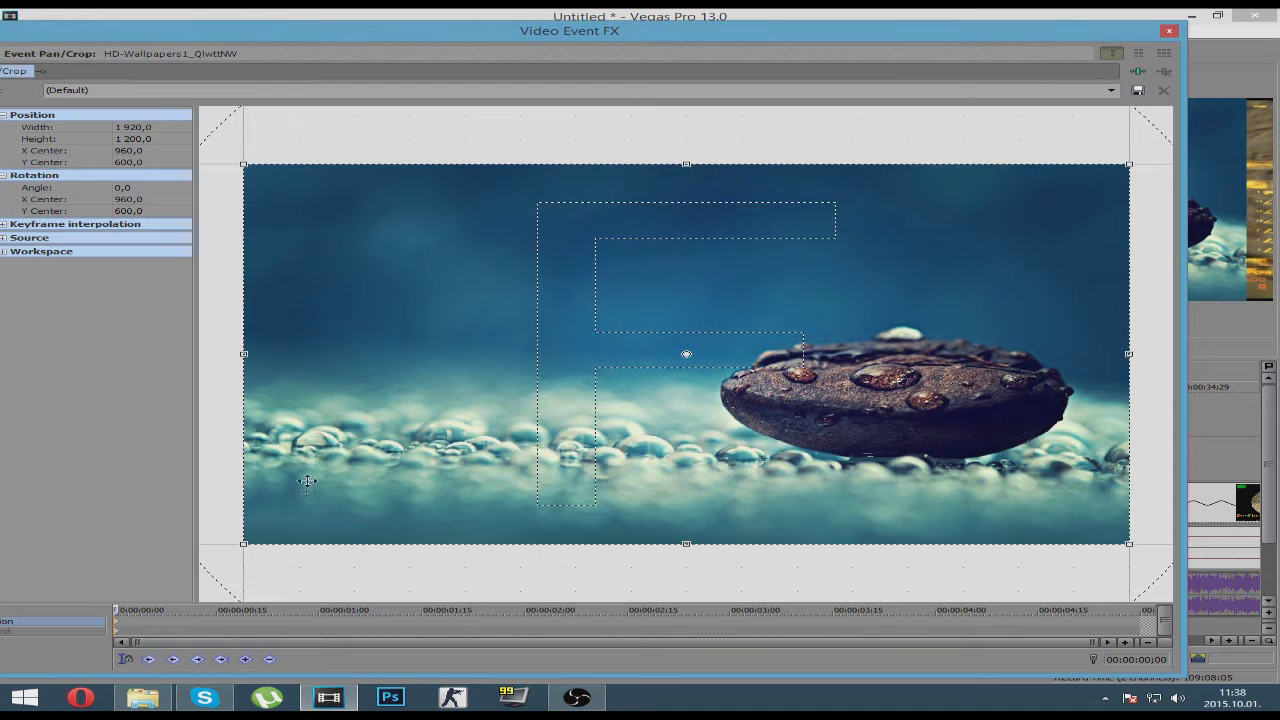
mouse_move(243, 545)
mouse_down()
mouse_move(210, 548)
mouse_move(395, 480)
mouse_move(224, 540)
mouse_up()
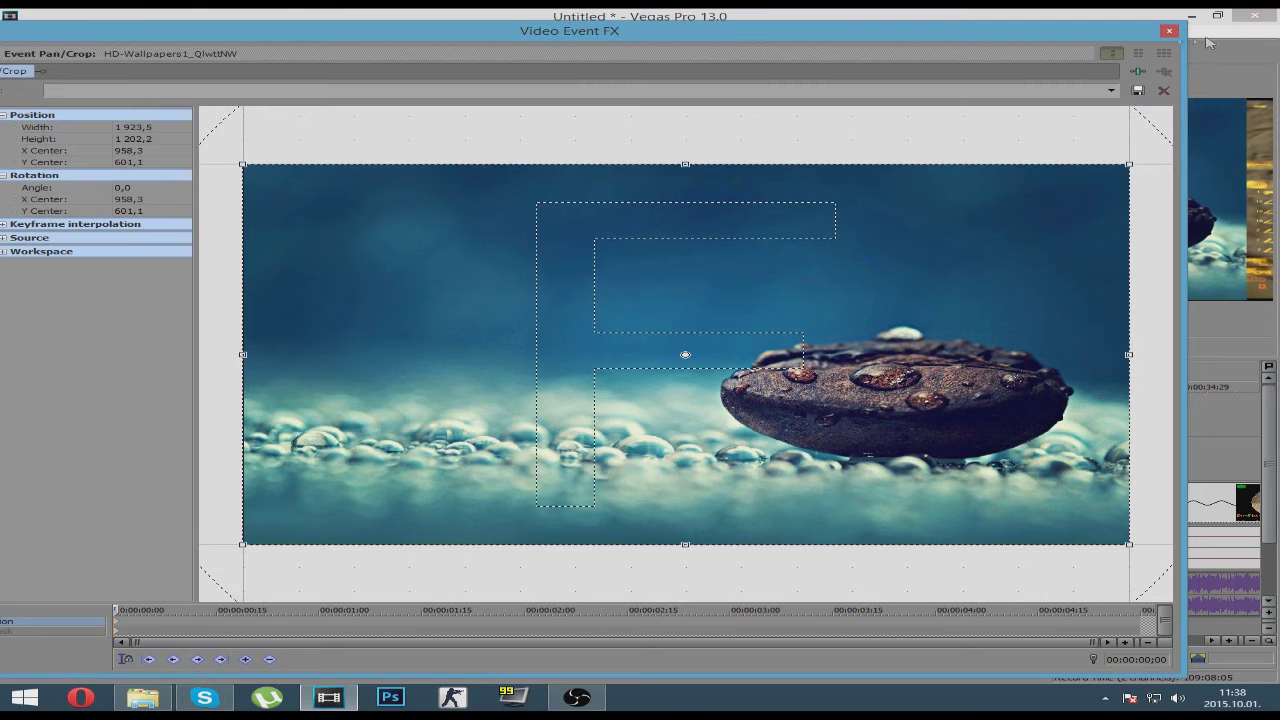
click(1167, 32)
- Set the underwater picture's pixel aspect ratio to 1,4568 (PAL DV Widescreen) in its media properties
right_click(302, 418)
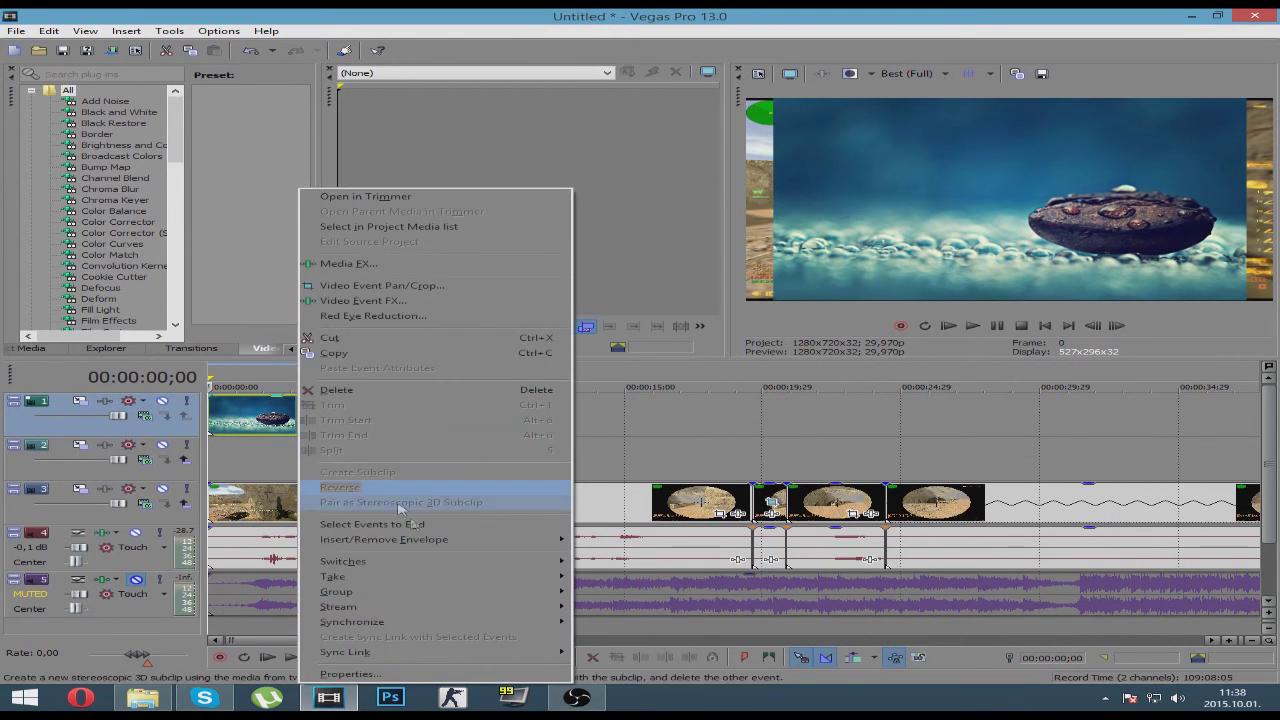
click(400, 674)
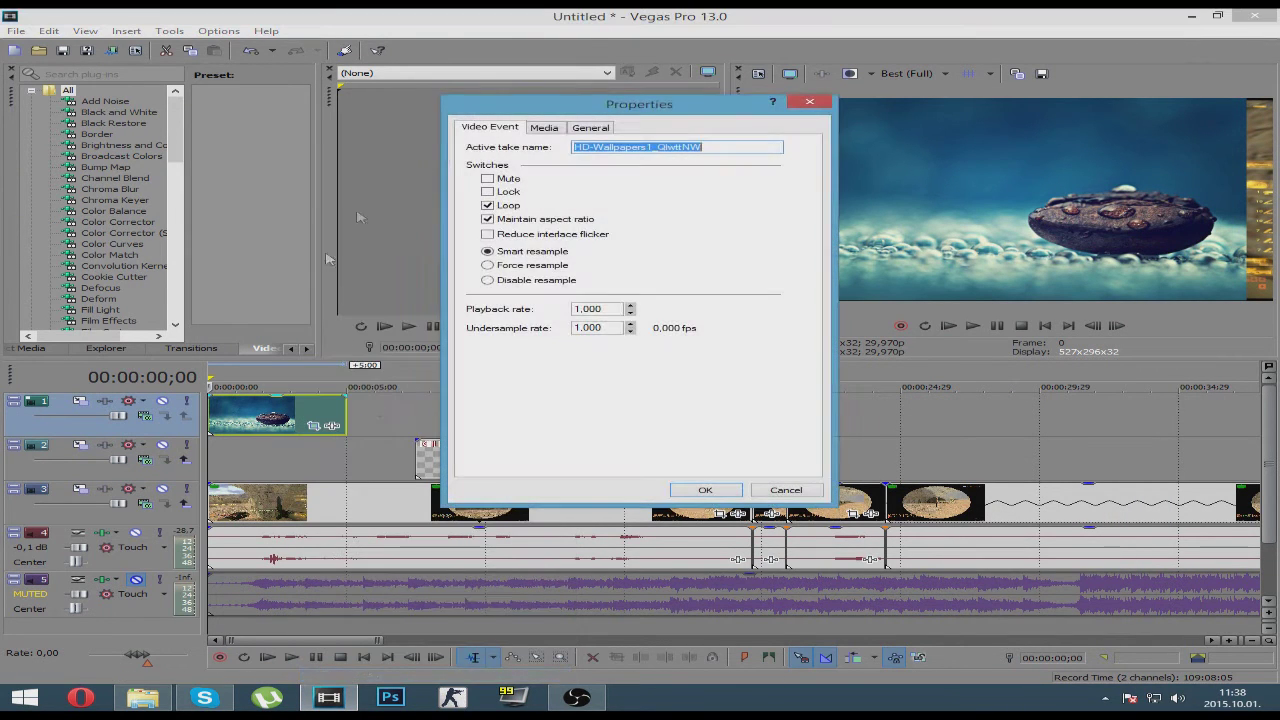
click(544, 127)
click(799, 354)
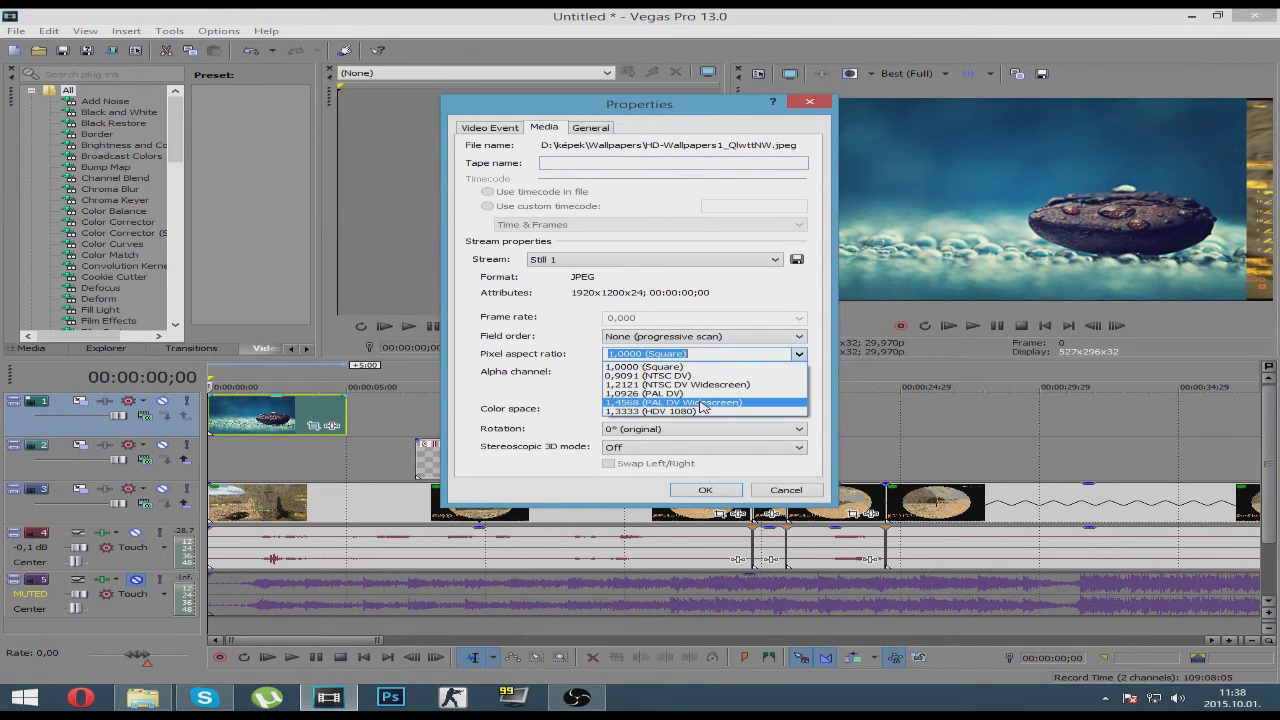
click(703, 407)
click(705, 489)
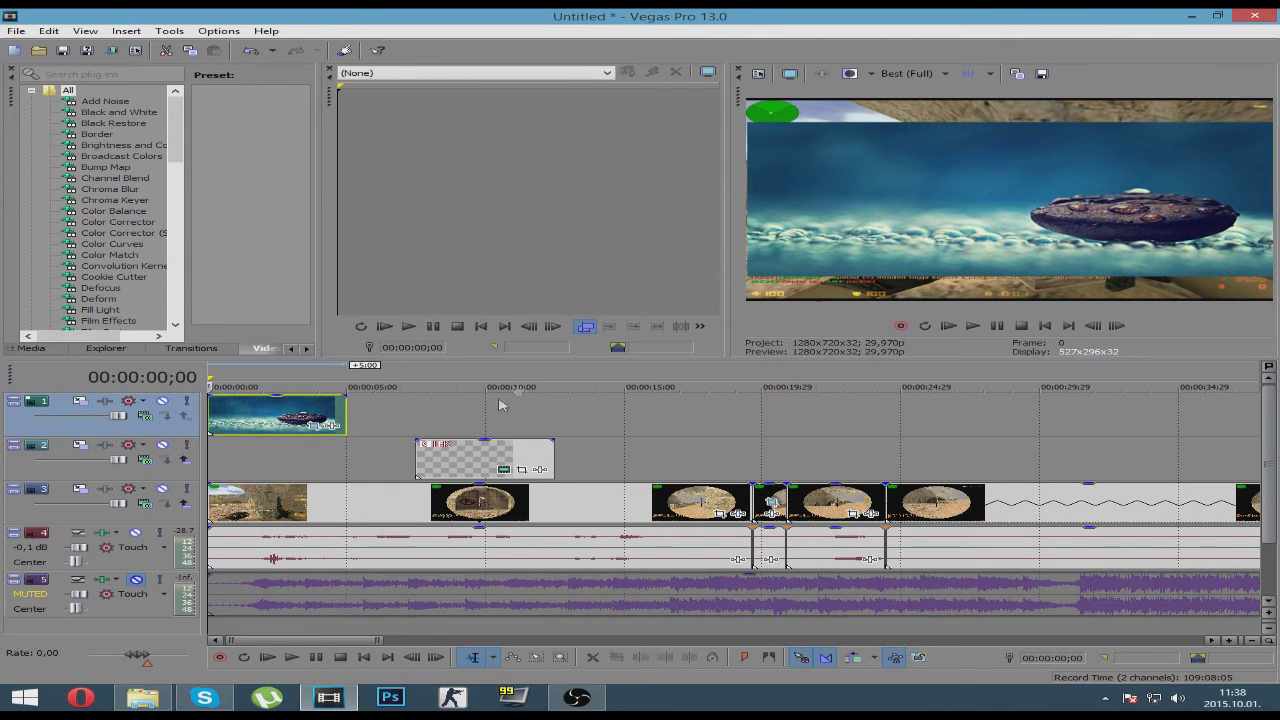
- Show the timeline around the slow-motion piece, switch to File Explorer and open the YTképek folder on drive D:
drag(270, 643, 343, 643)
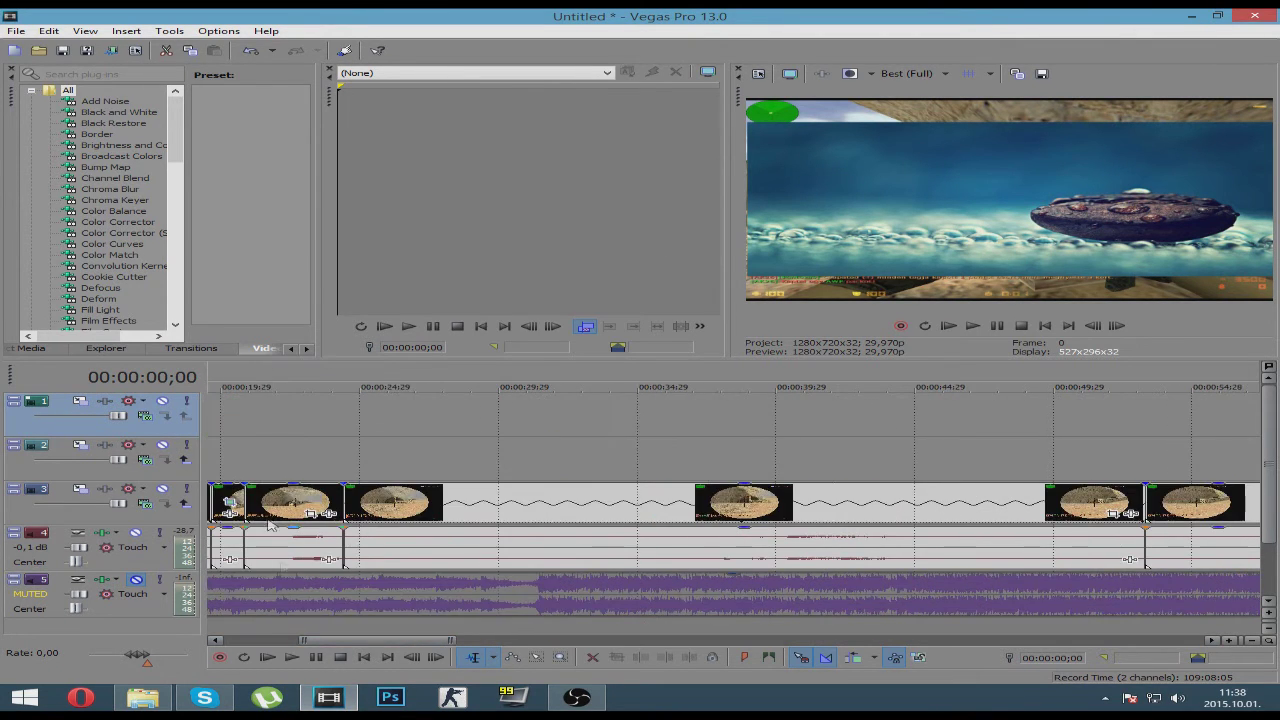
click(522, 437)
click(142, 697)
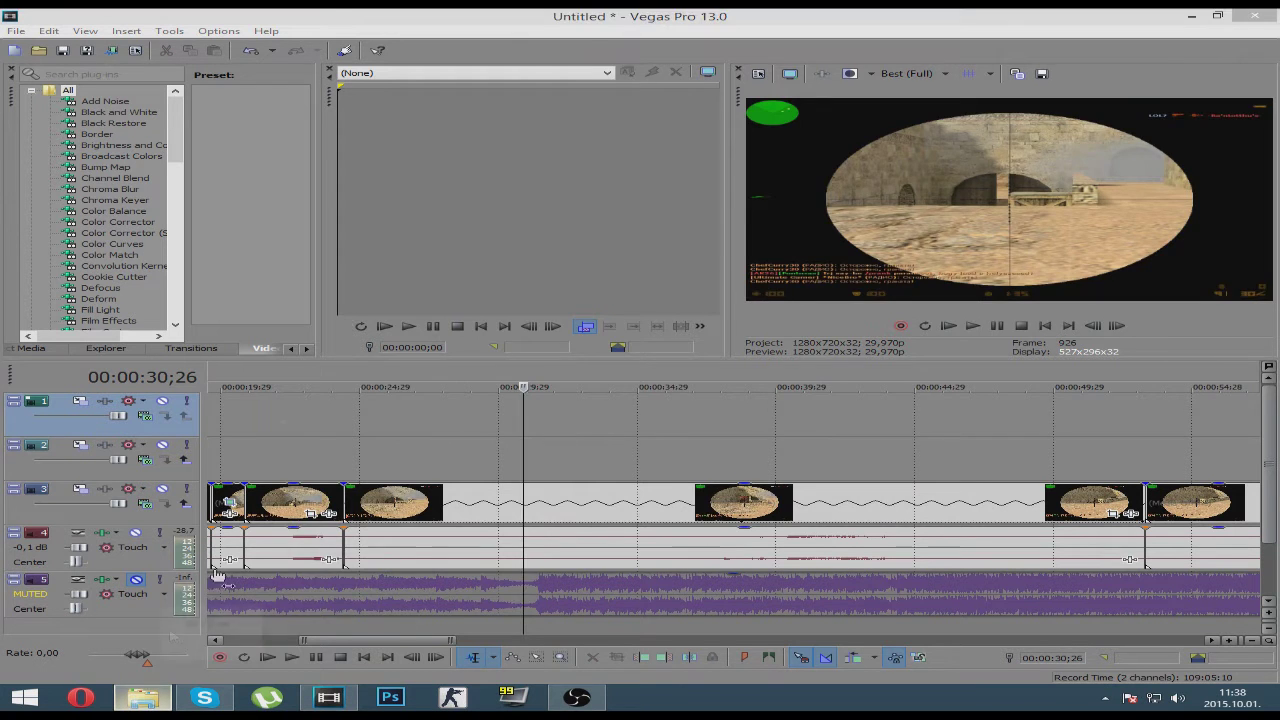
click(624, 123)
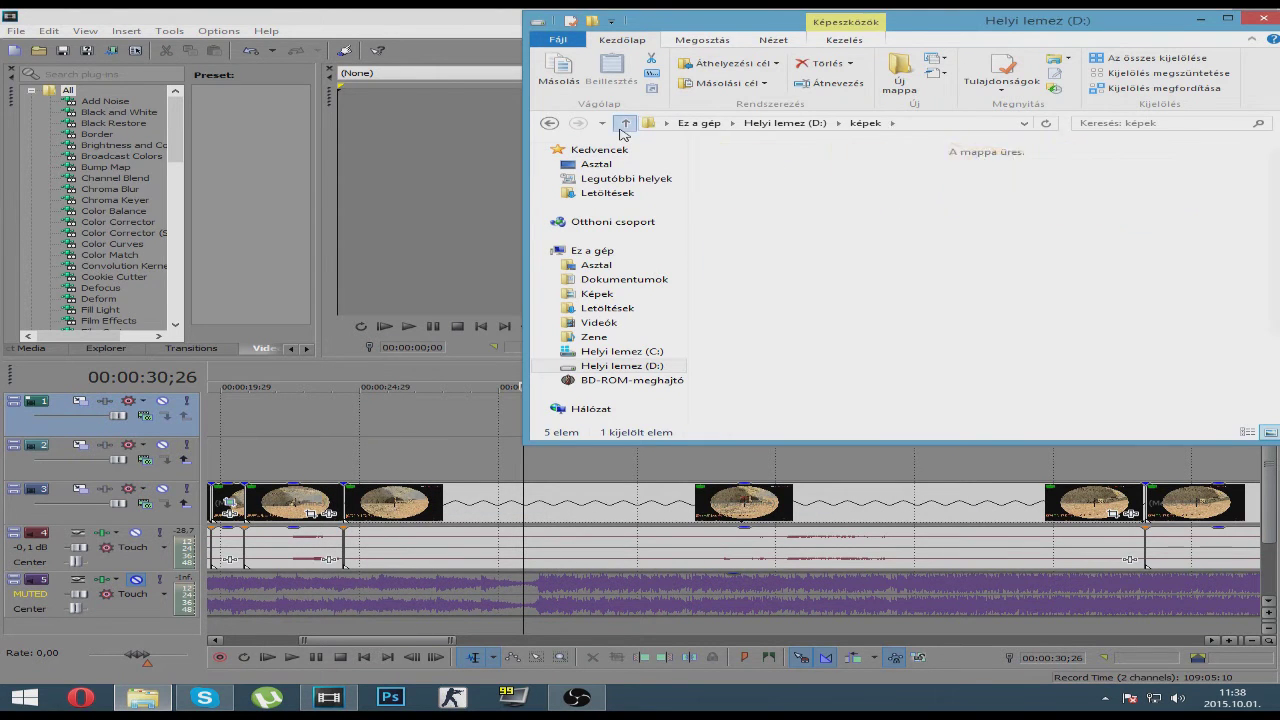
click(621, 129)
click(848, 258)
key(Right)
key(Left)
key(Left)
key(Down)
key(Down)
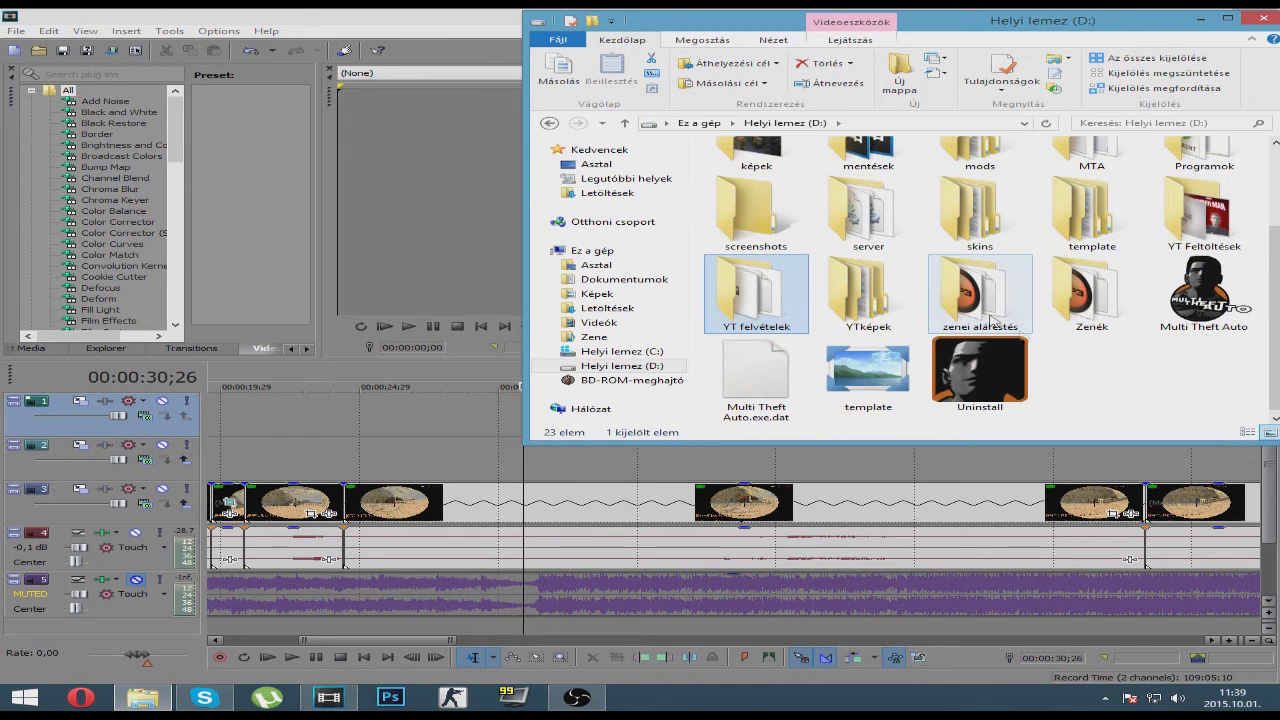
double_click(866, 295)
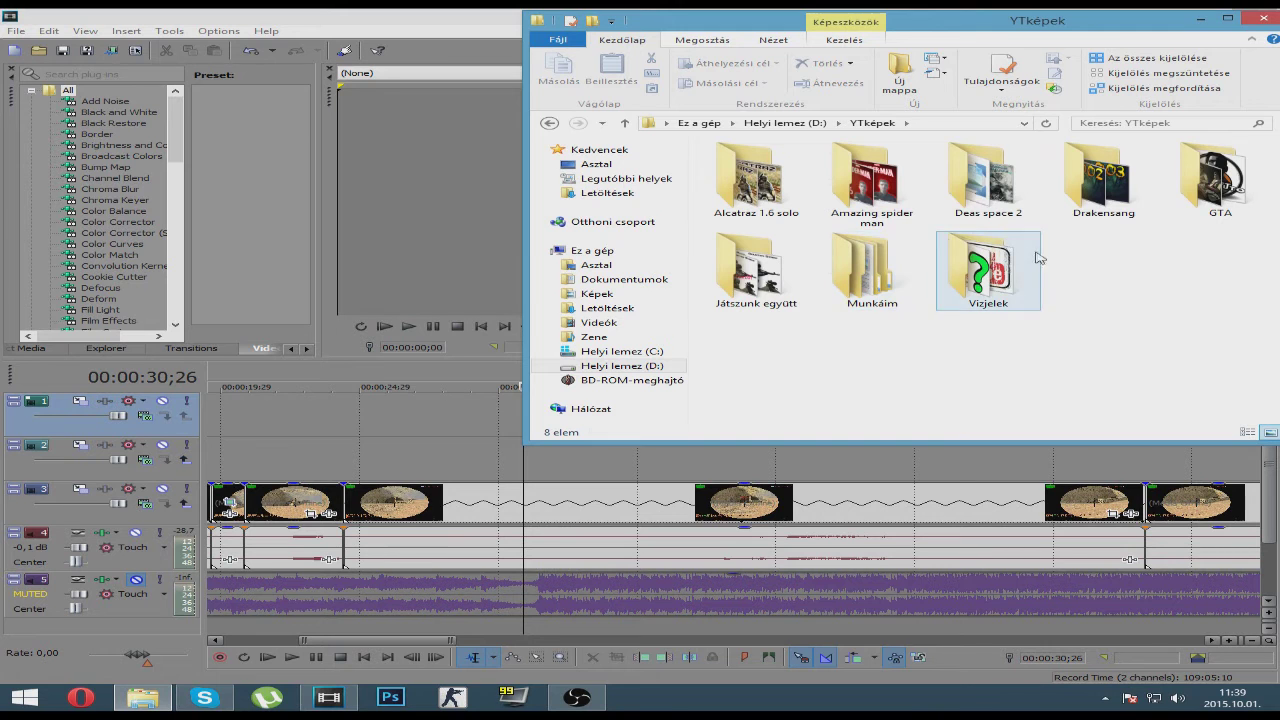
- Place picture 1 from the Drakensang folder on the top video track at around 00:00:23, and return to Vegas Pro
double_click(1100, 205)
click(868, 213)
double_click(868, 213)
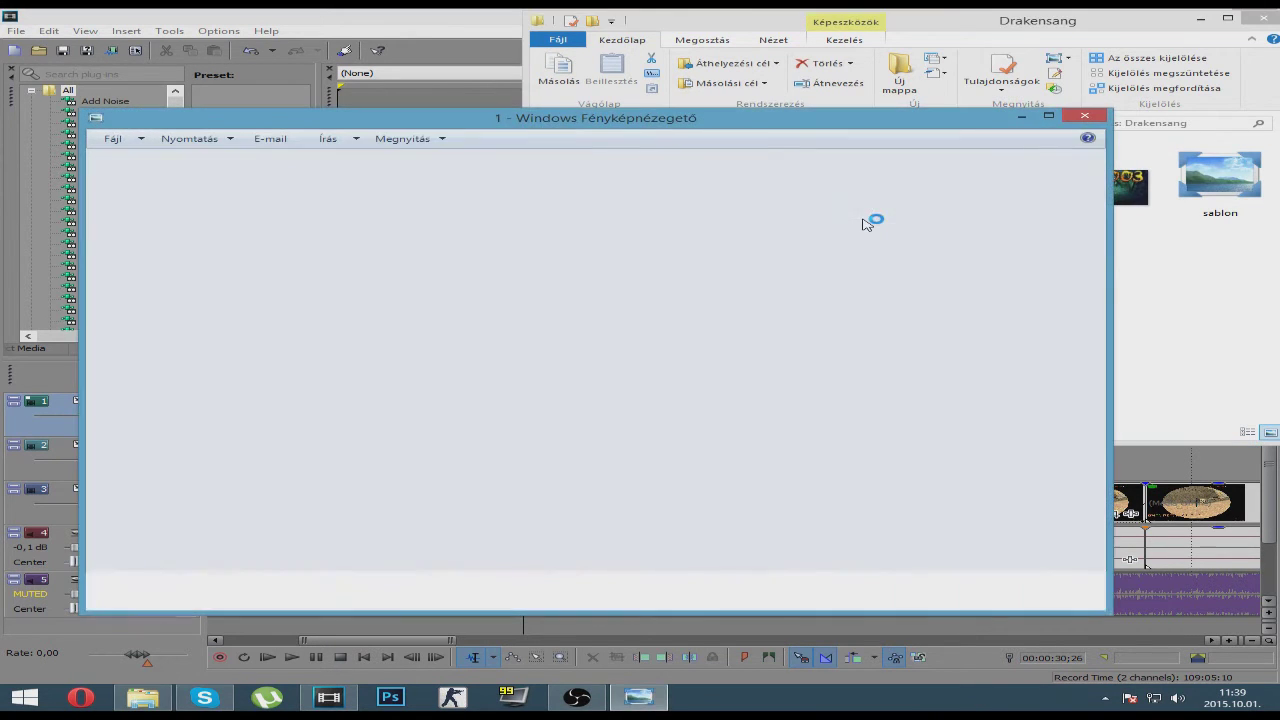
click(1085, 116)
mouse_move(318, 430)
mouse_down()
mouse_move(303, 462)
mouse_move(316, 432)
mouse_move(338, 424)
mouse_up()
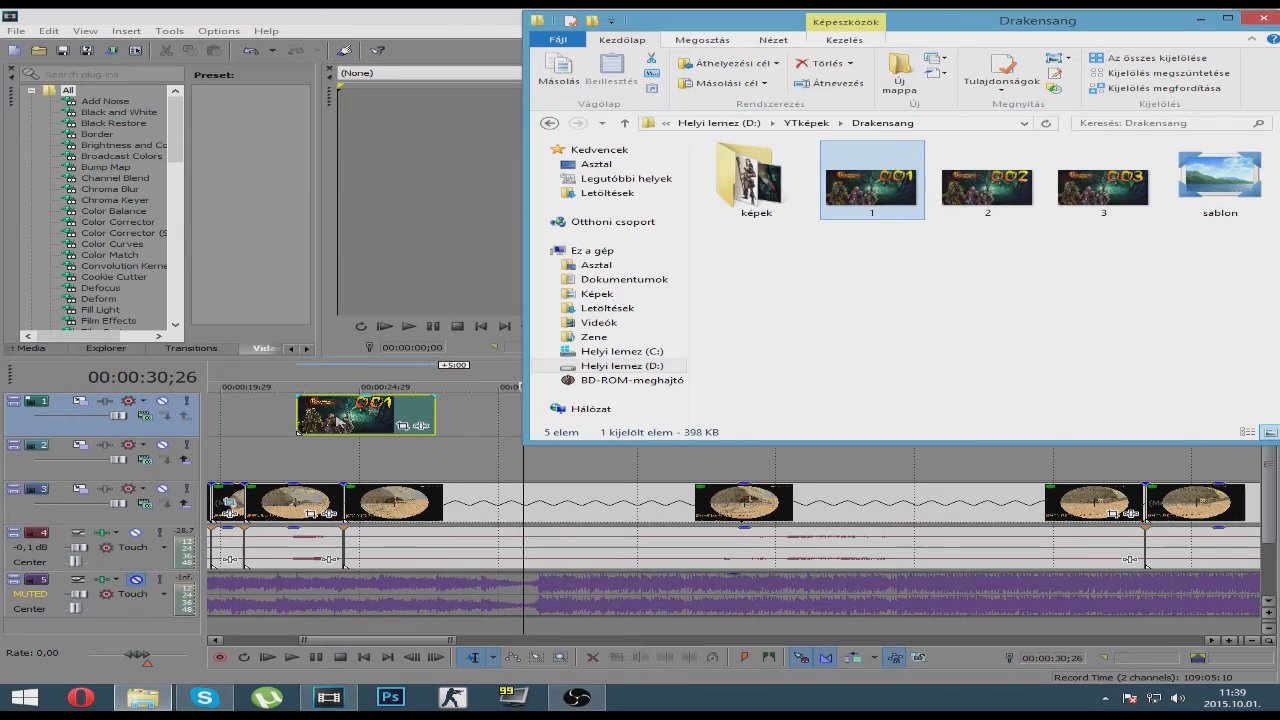
click(1201, 18)
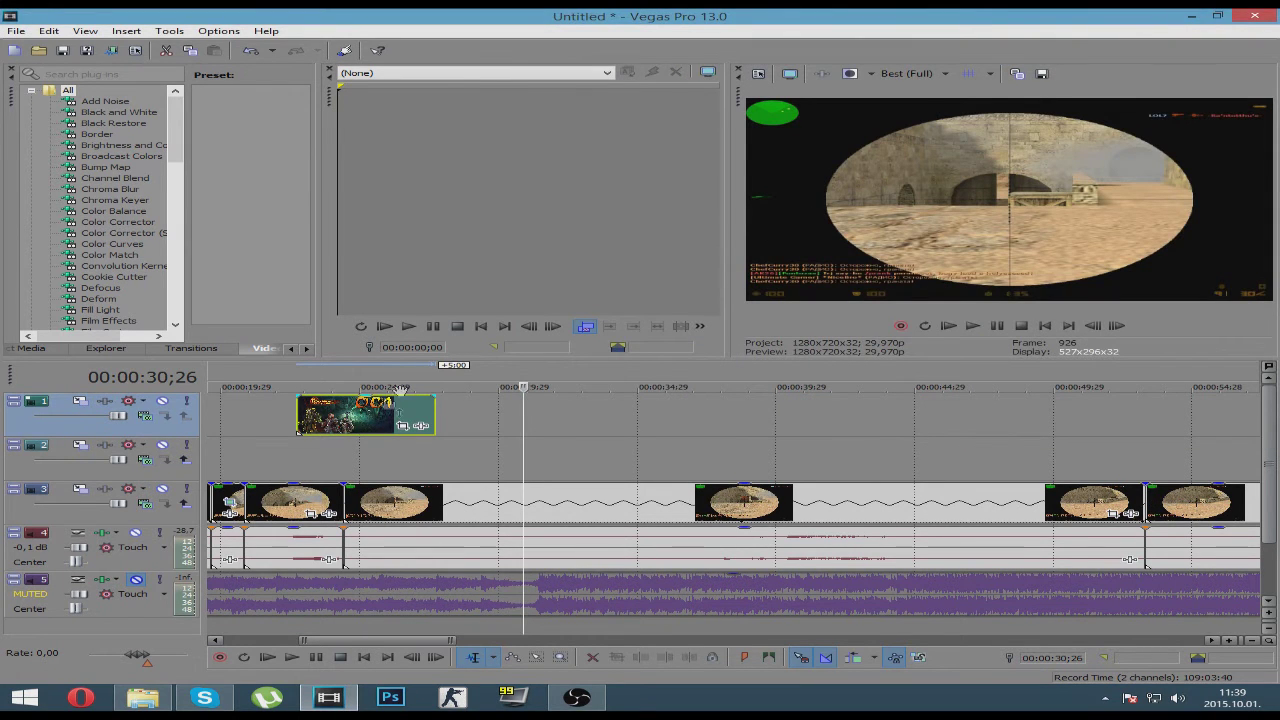
- Play the timeline from just before the Drakensang picture to check how it covers the gameplay
click(281, 446)
click(968, 327)
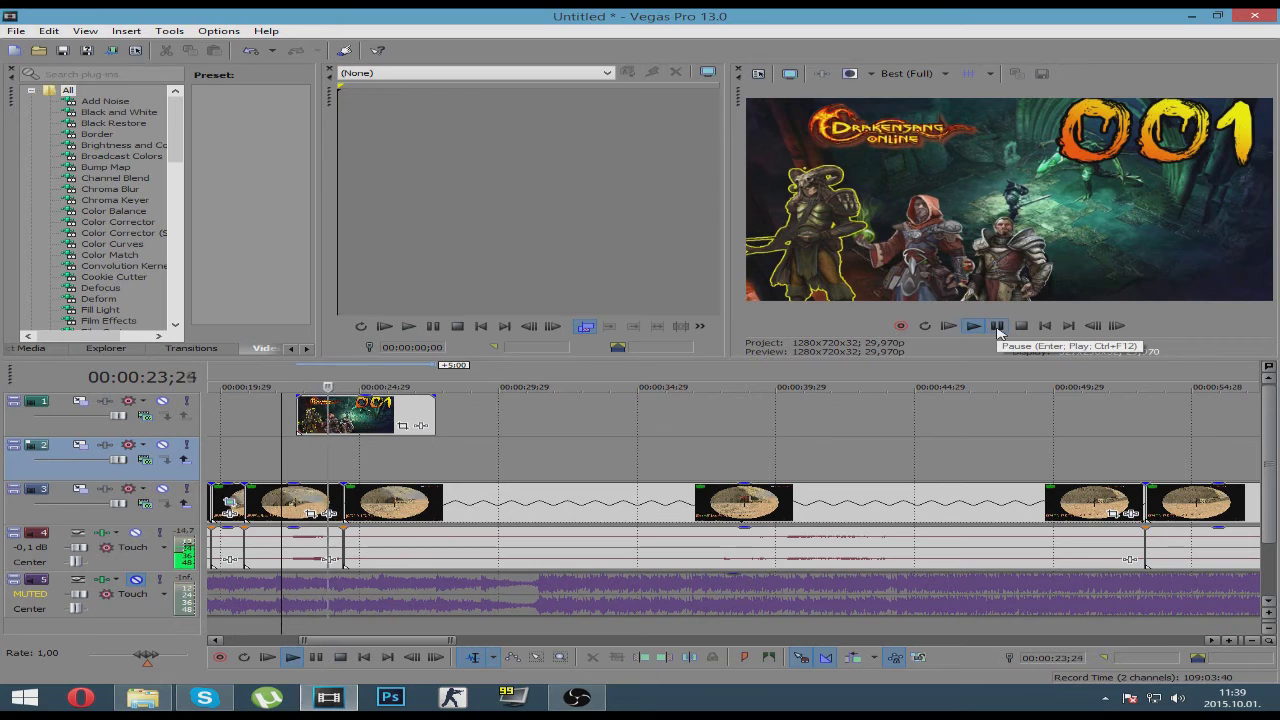
click(997, 327)
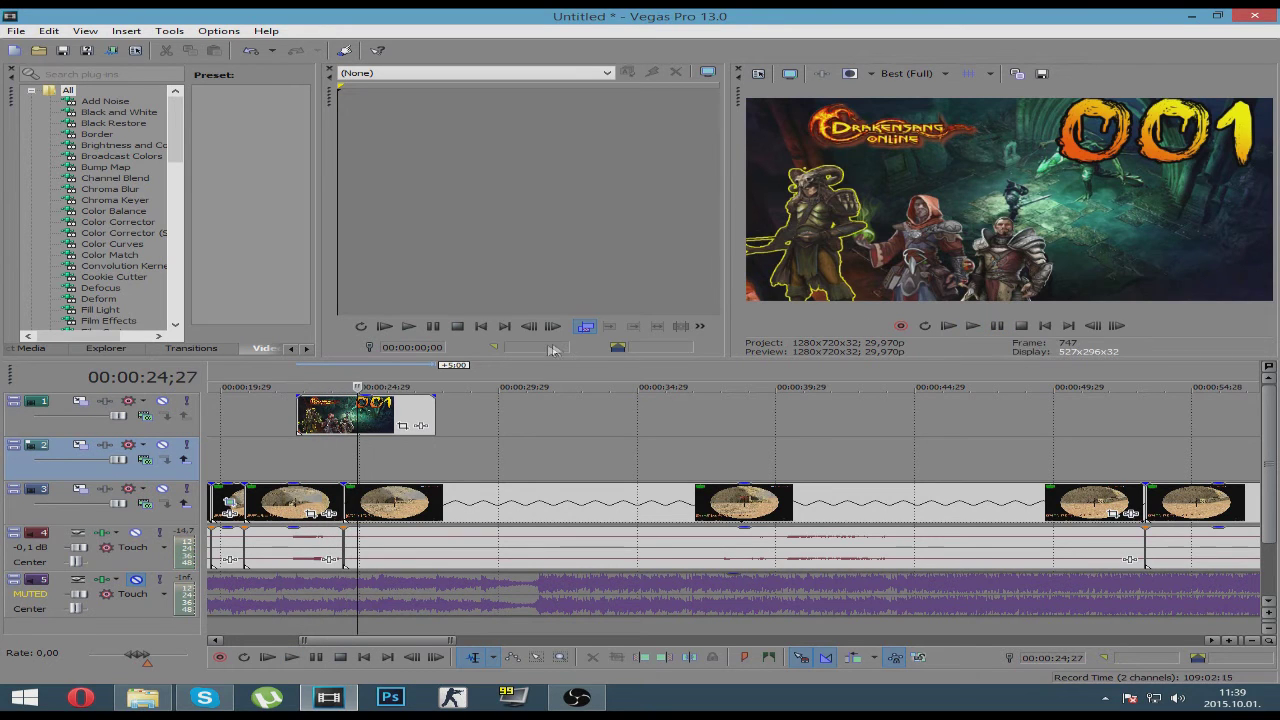
click(421, 460)
click(378, 456)
click(323, 464)
- Trim the end of the background music to match the end of the gameplay video
drag(348, 641, 1063, 618)
scroll(792, 536, down, 5)
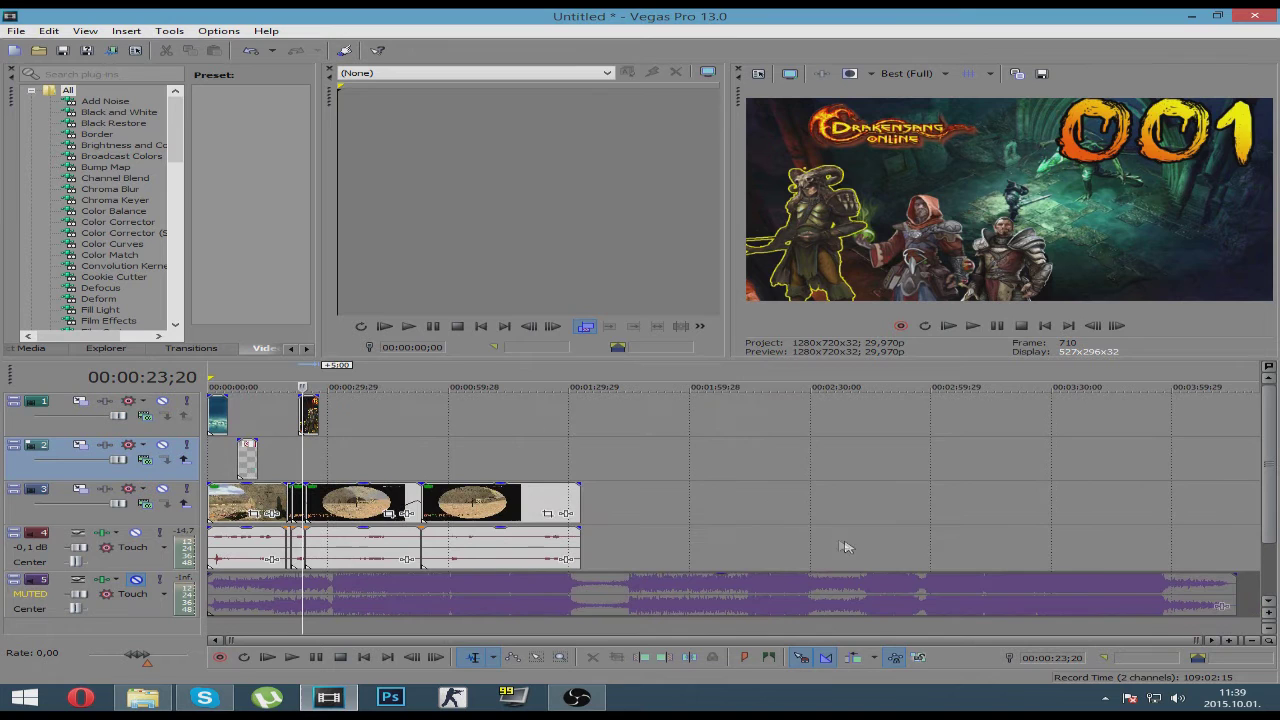
click(1231, 584)
drag(1231, 584, 580, 590)
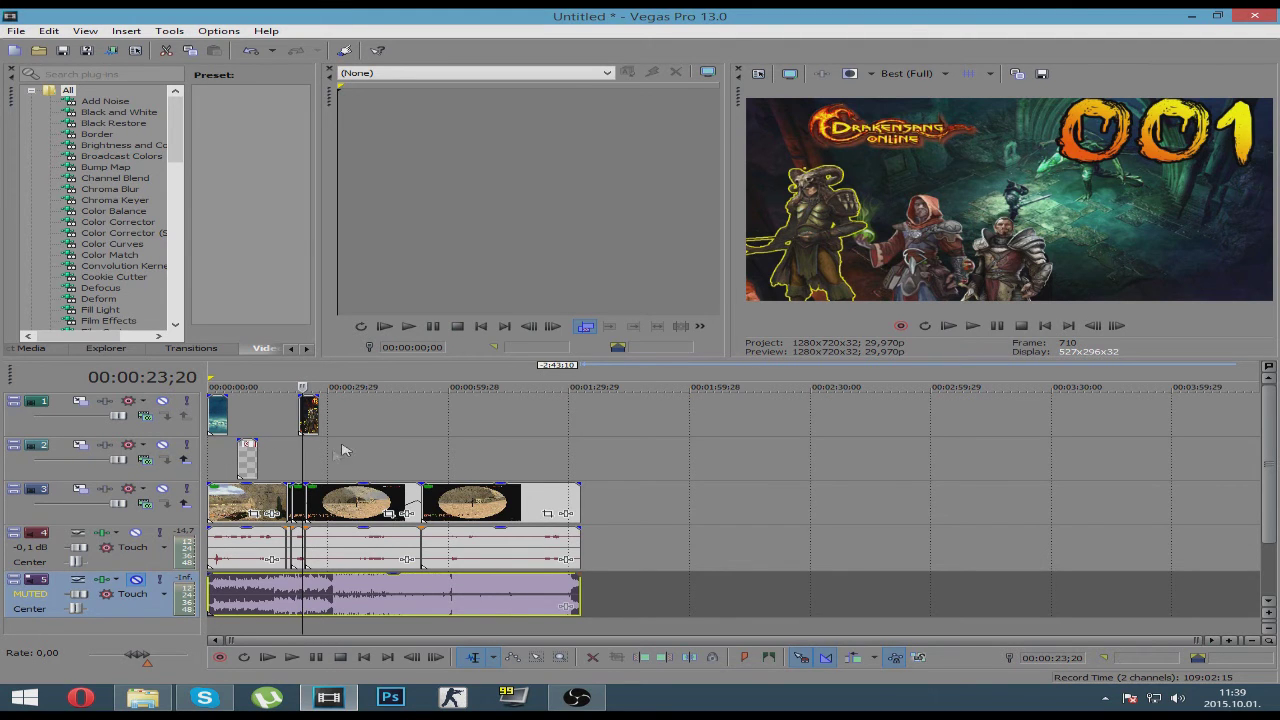
click(369, 460)
click(480, 459)
click(539, 448)
click(407, 462)
click(331, 466)
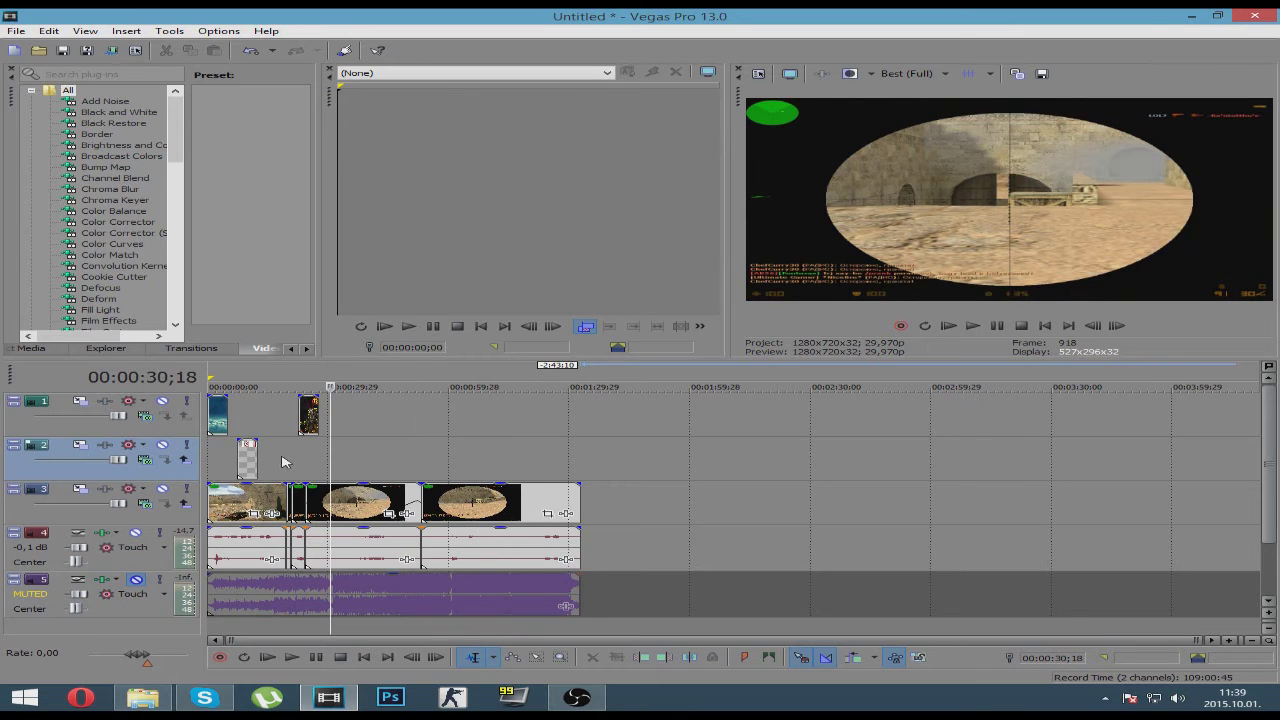
- Select the whole project as the loop region, from the gameplay's end at 00:01:32;23 back to 00:00:00;00
click(580, 463)
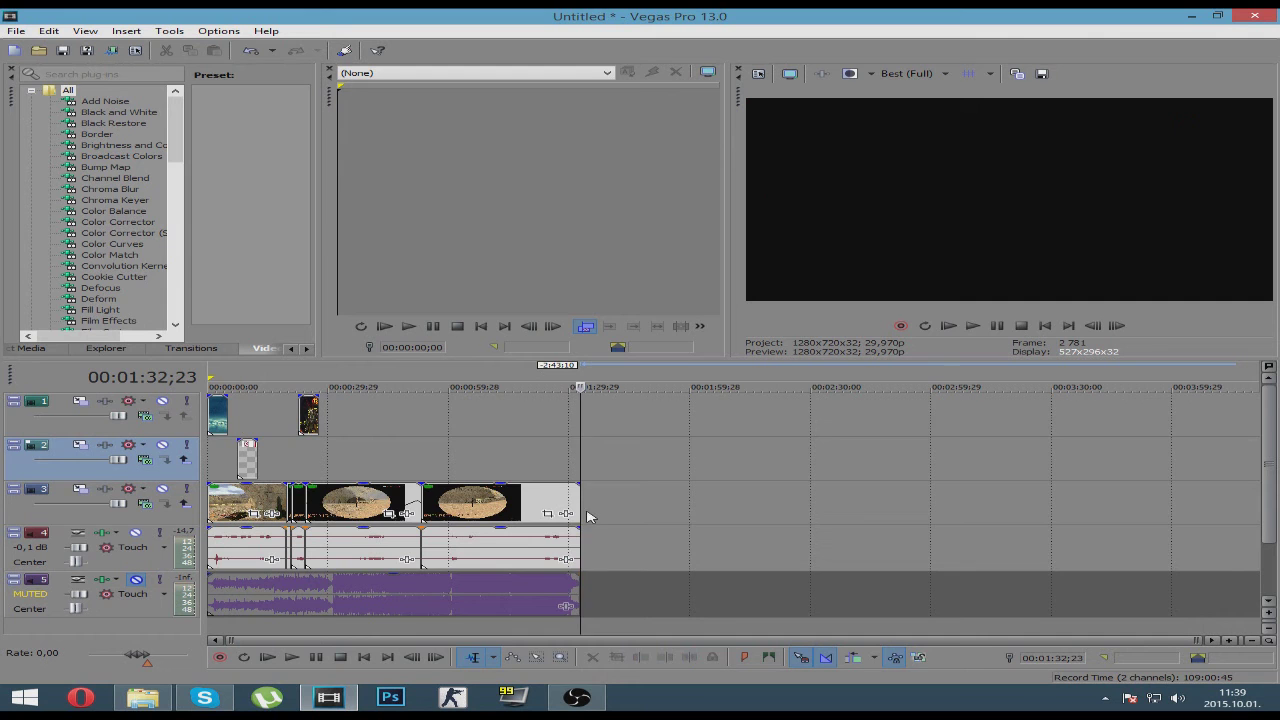
drag(578, 512, 523, 527)
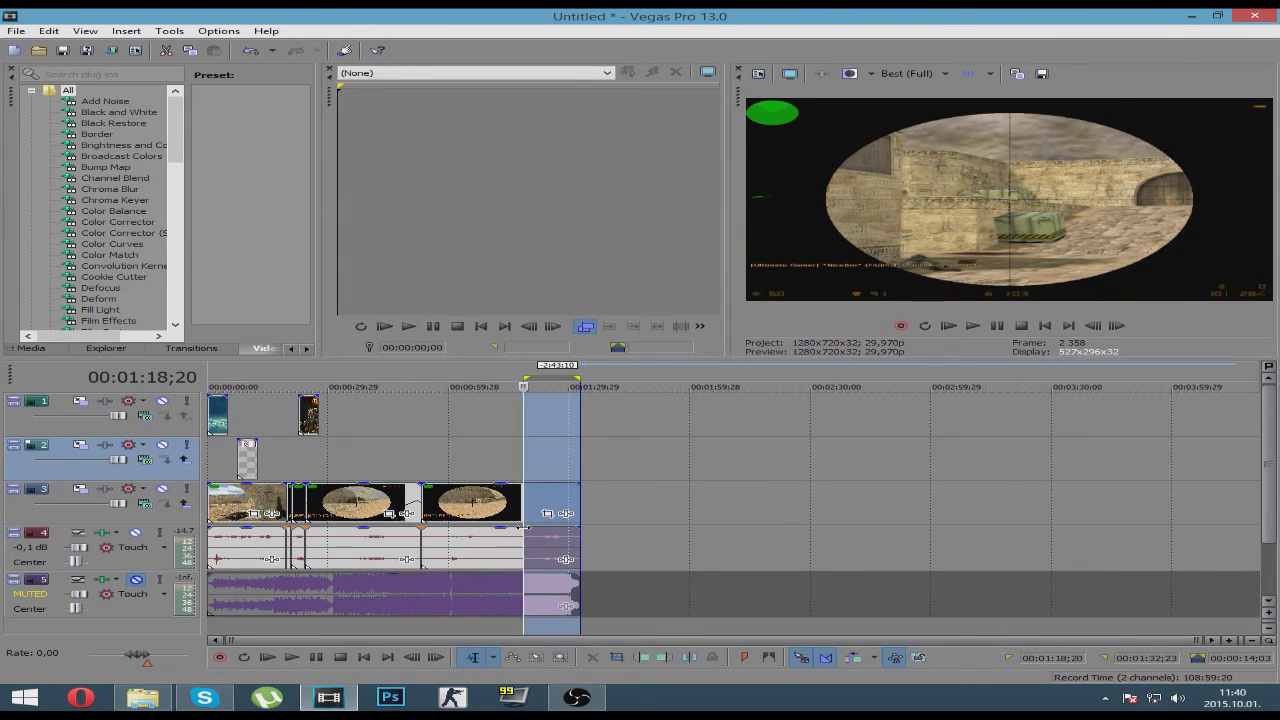
drag(523, 527, 197, 530)
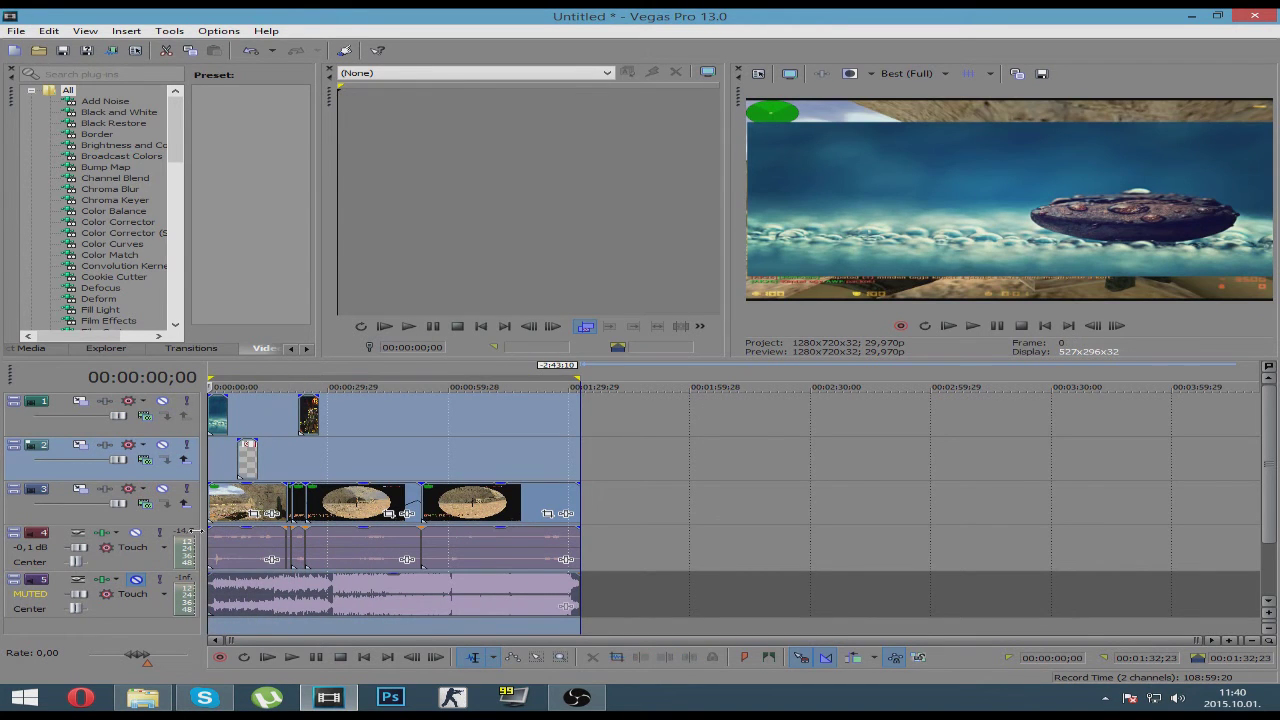
- Open the render settings and look through the favourite MainConcept AVC/AAC and Windows Media Video templates
click(16, 31)
click(58, 137)
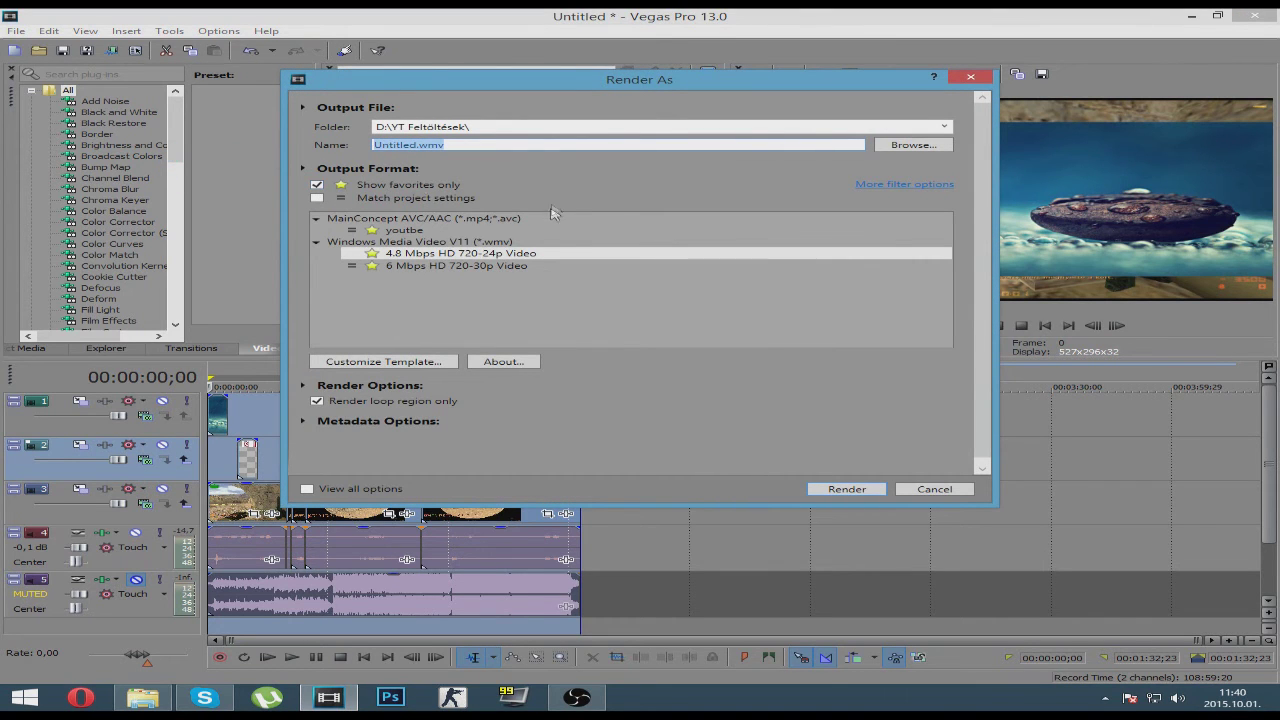
click(411, 230)
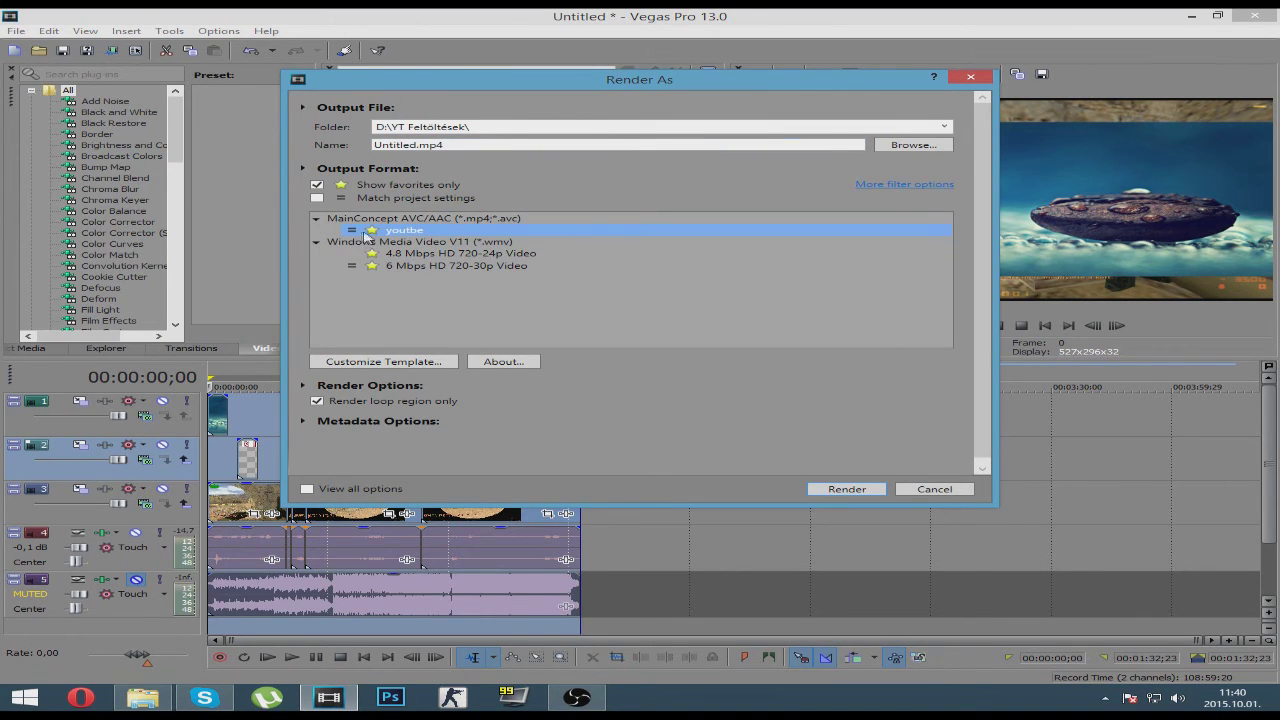
click(410, 255)
click(436, 267)
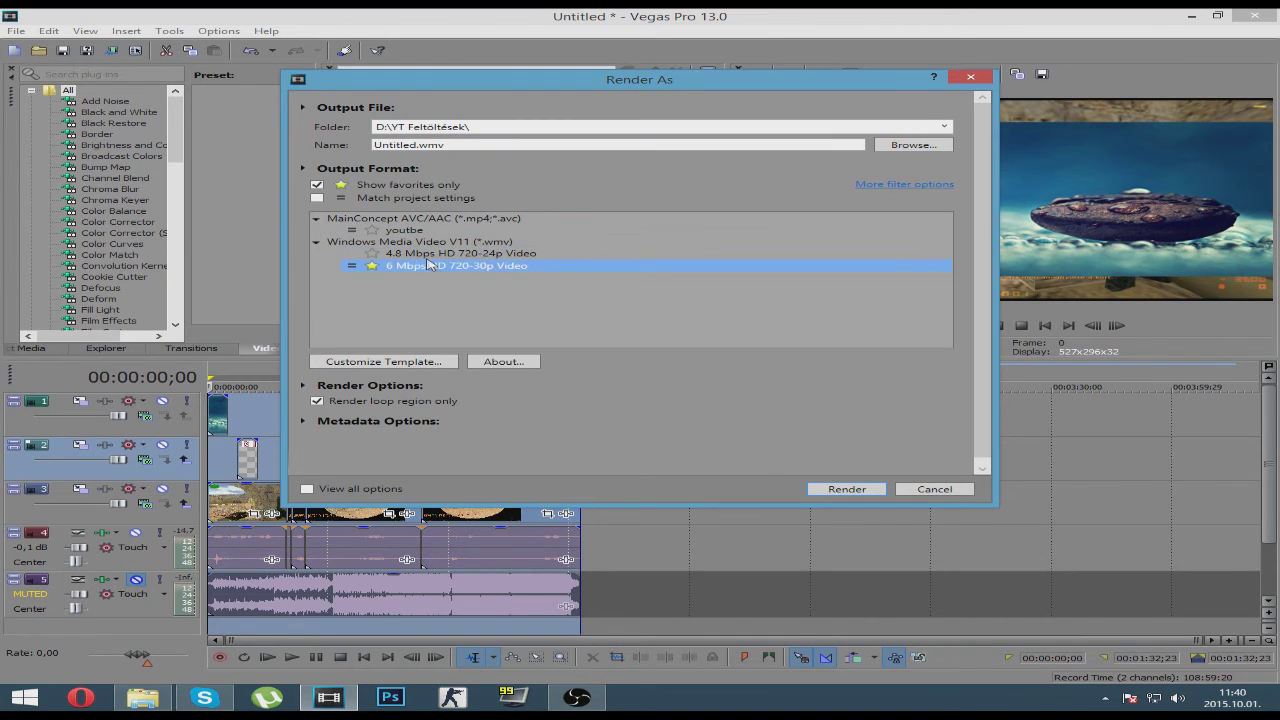
- Compare the 4.8 Mbps HD 720-24p and 6 Mbps HD 720-30p templates, check the output name, and leave without rendering
click(406, 255)
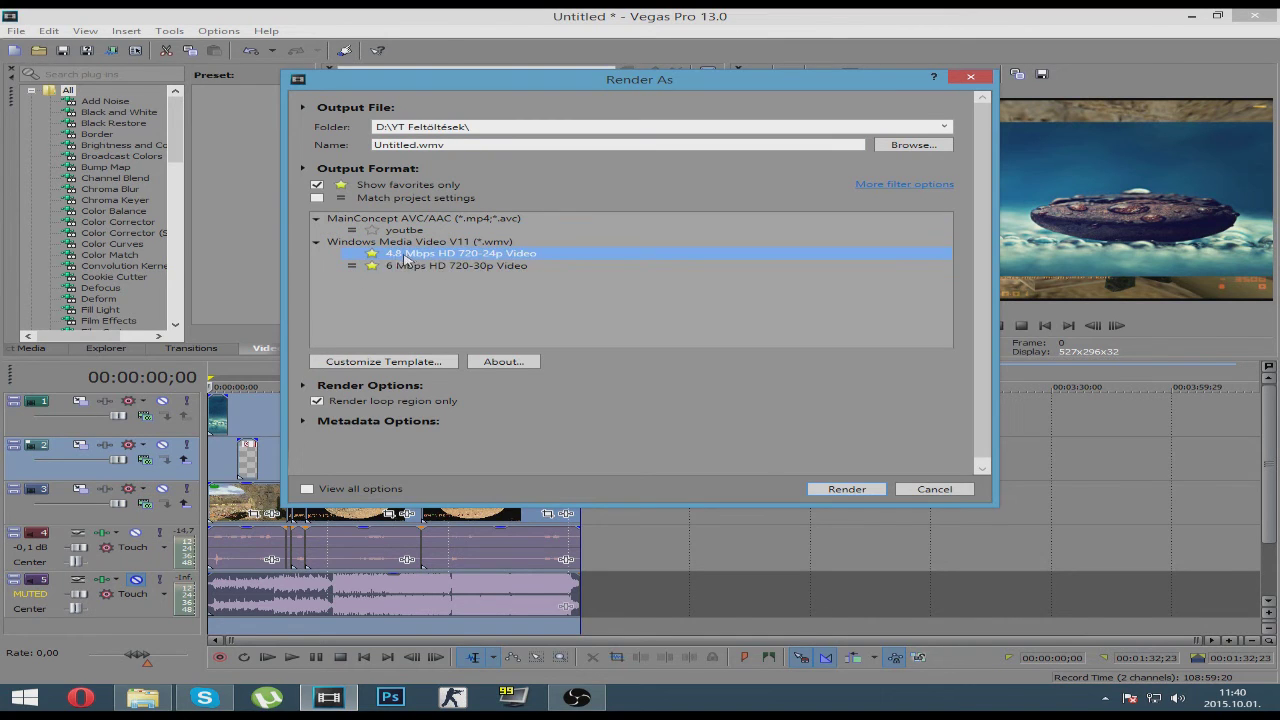
click(396, 268)
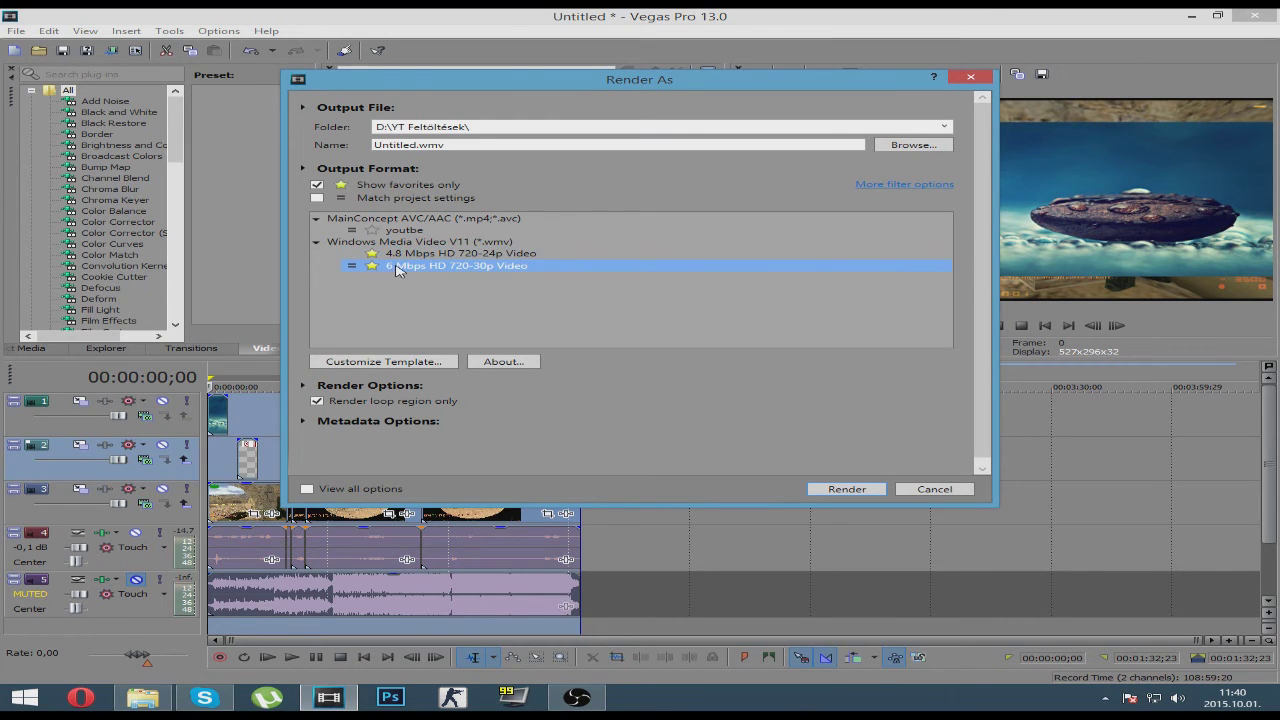
click(420, 257)
click(403, 268)
click(408, 256)
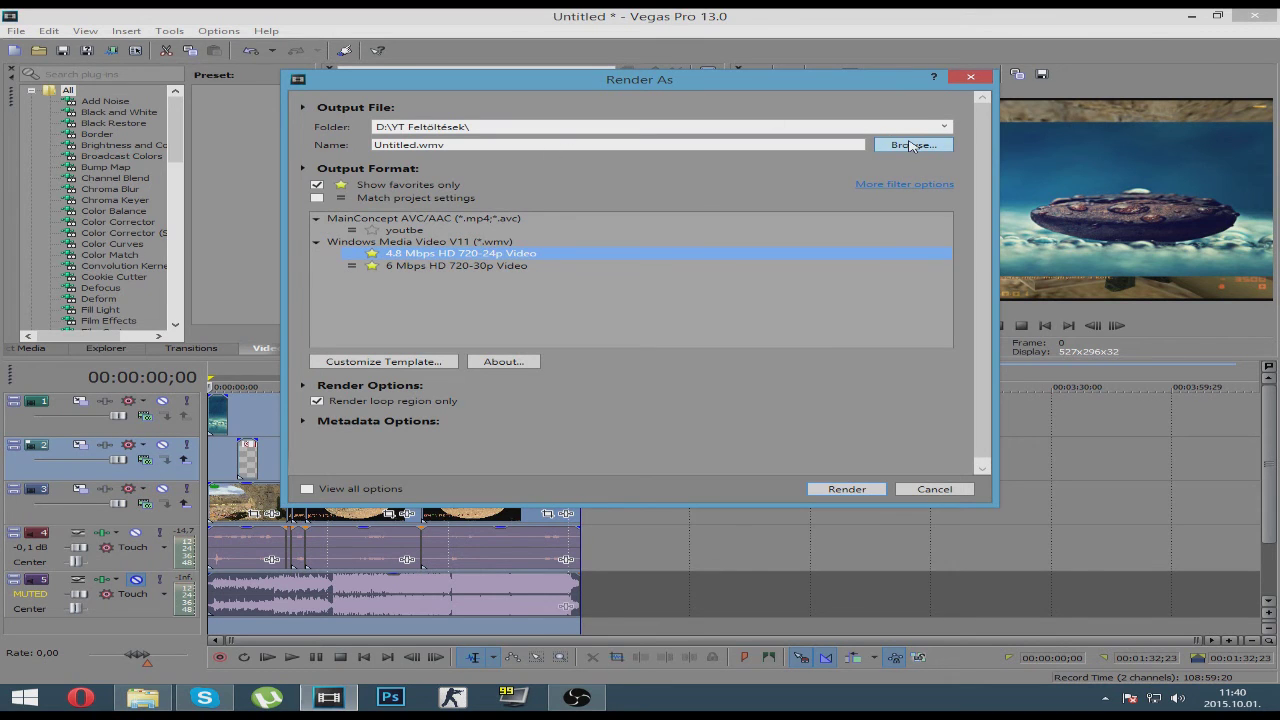
drag(465, 146, 362, 149)
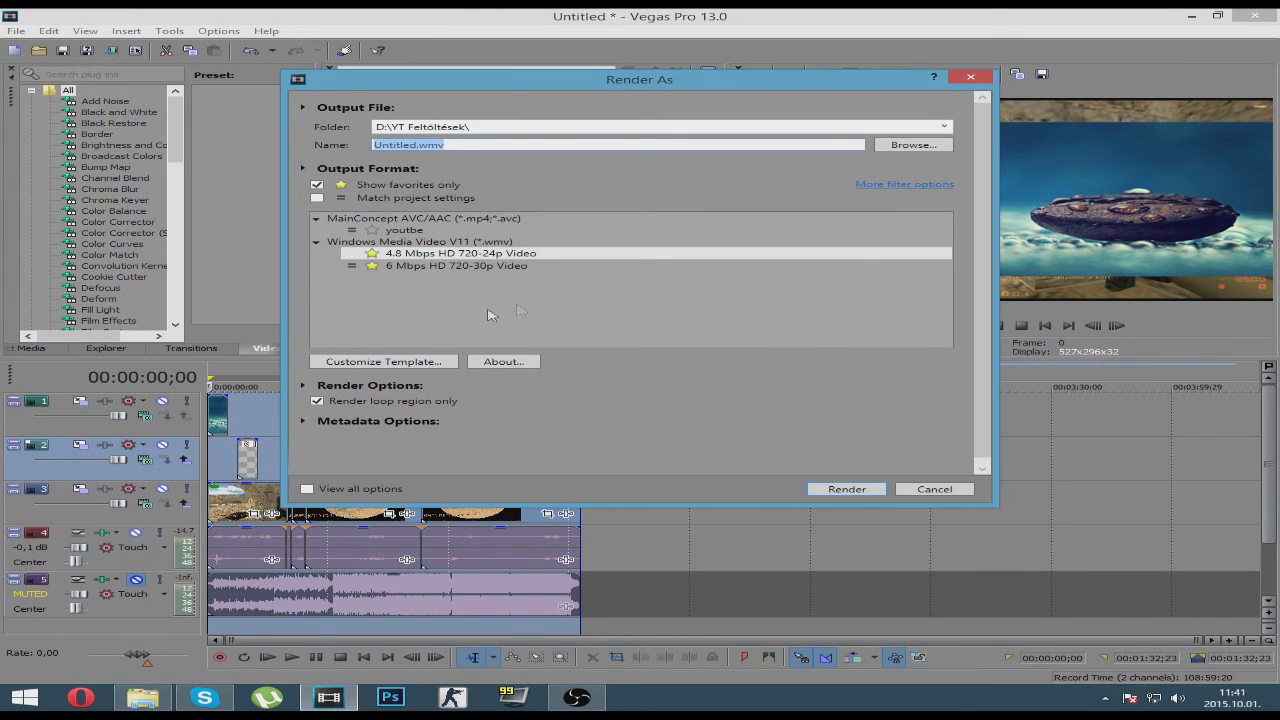
click(970, 77)
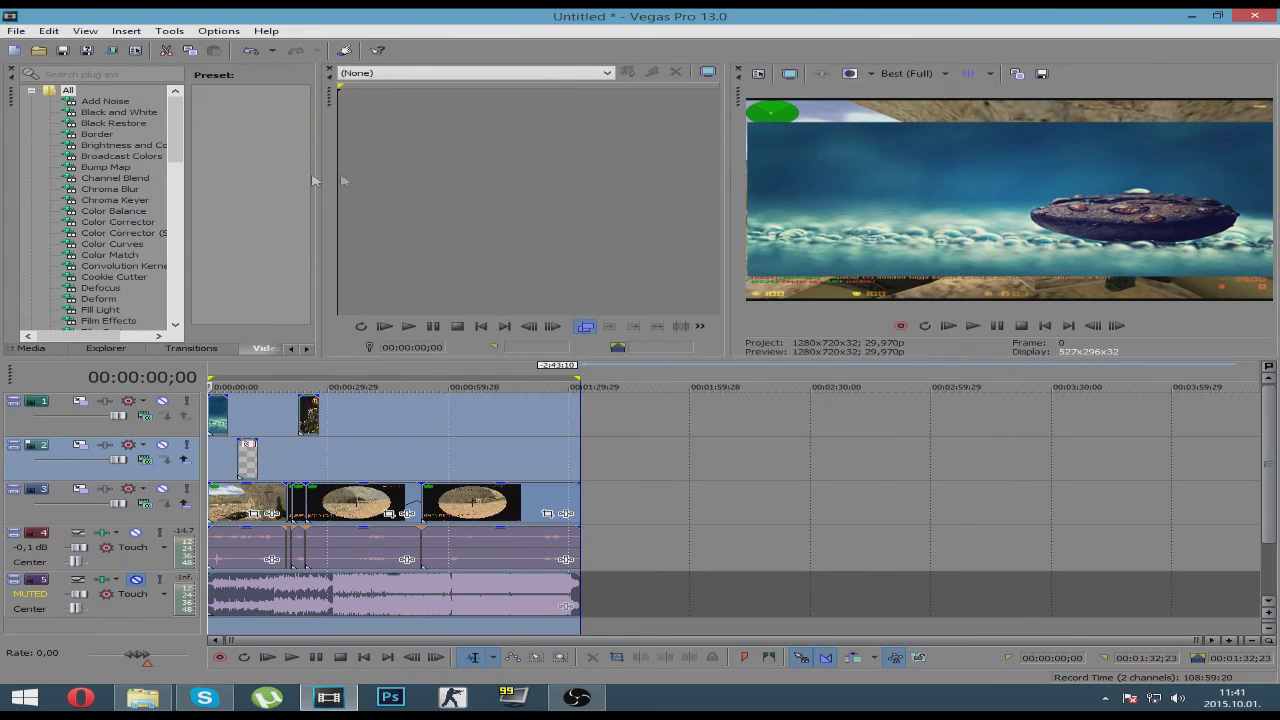
click(390, 451)
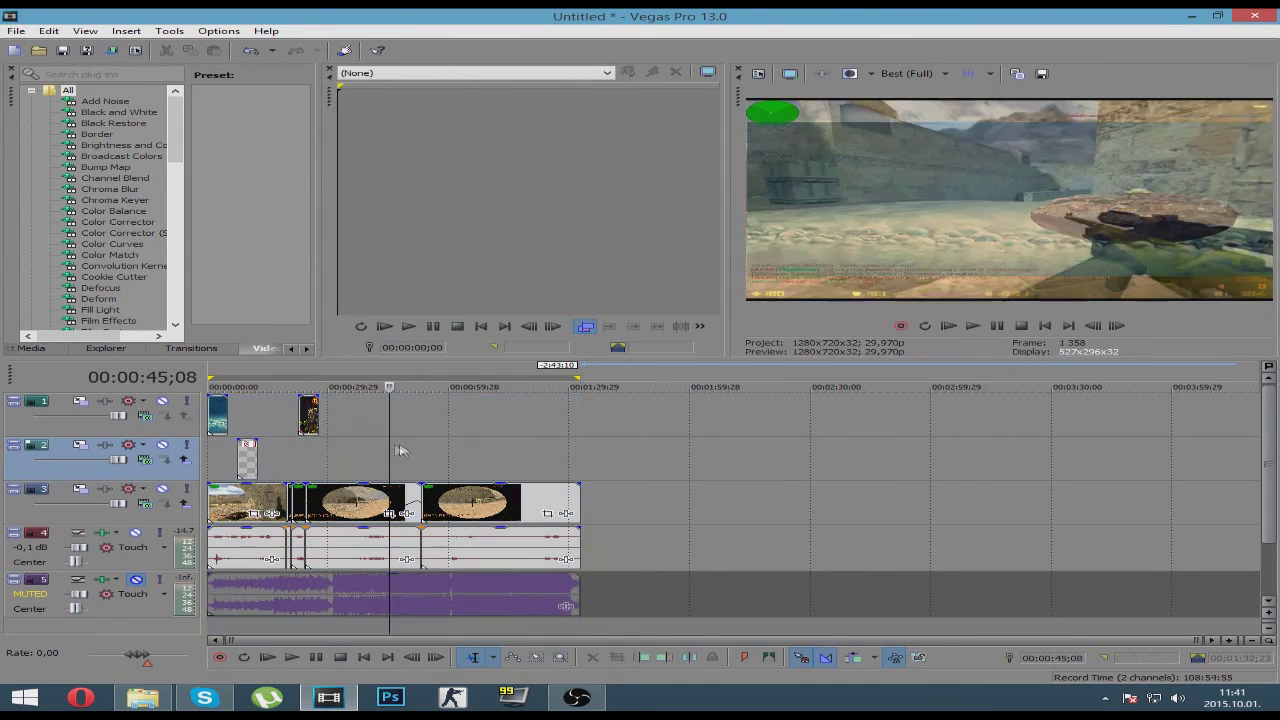
click(471, 455)
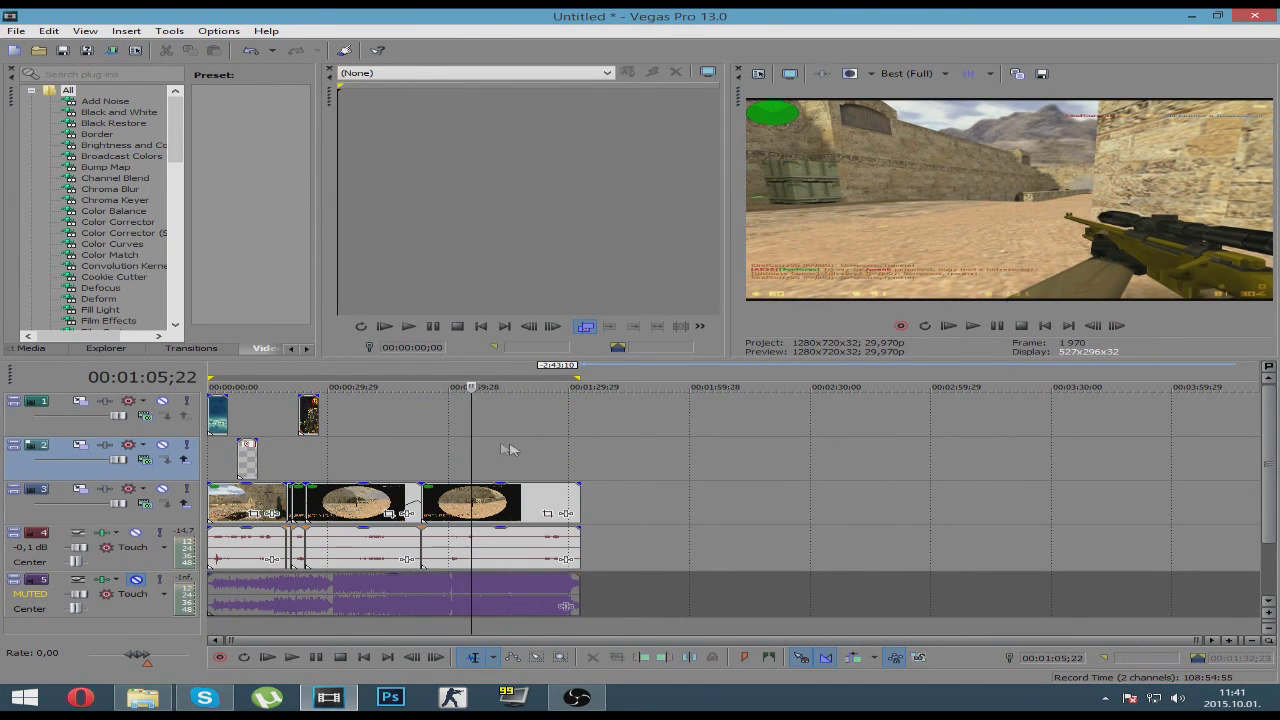
click(319, 432)
click(248, 440)
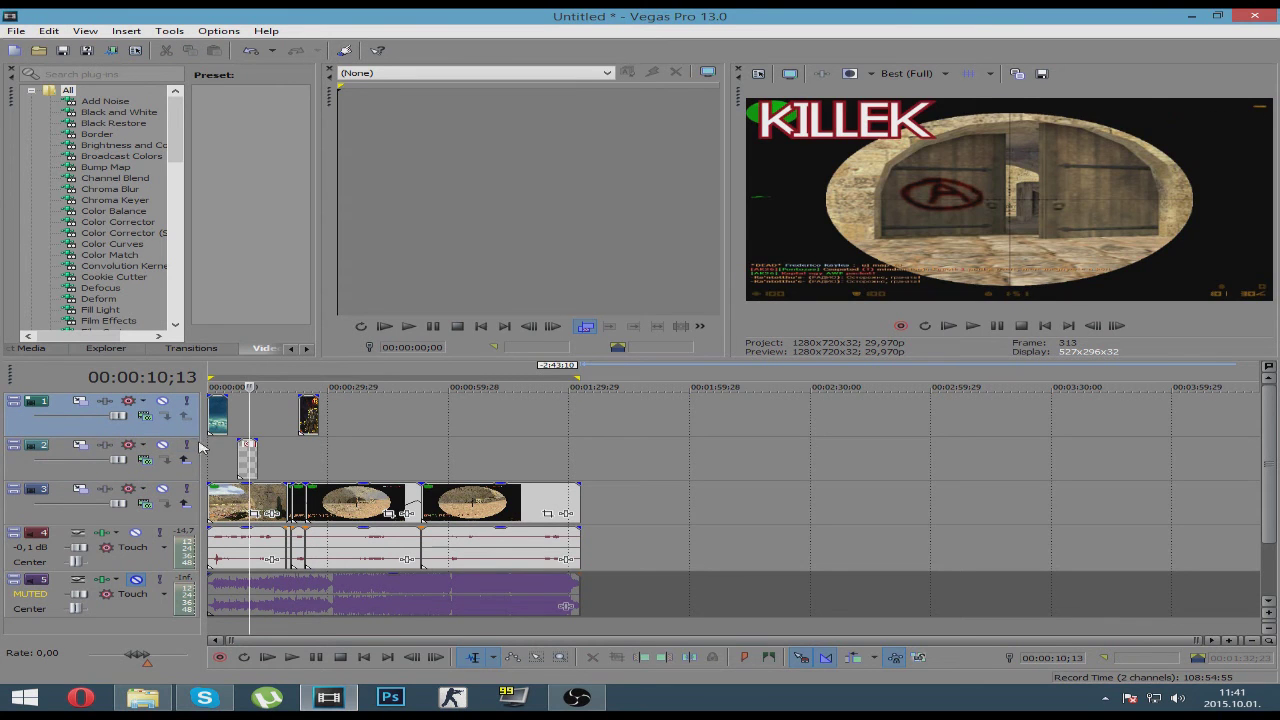
click(212, 445)
click(388, 451)
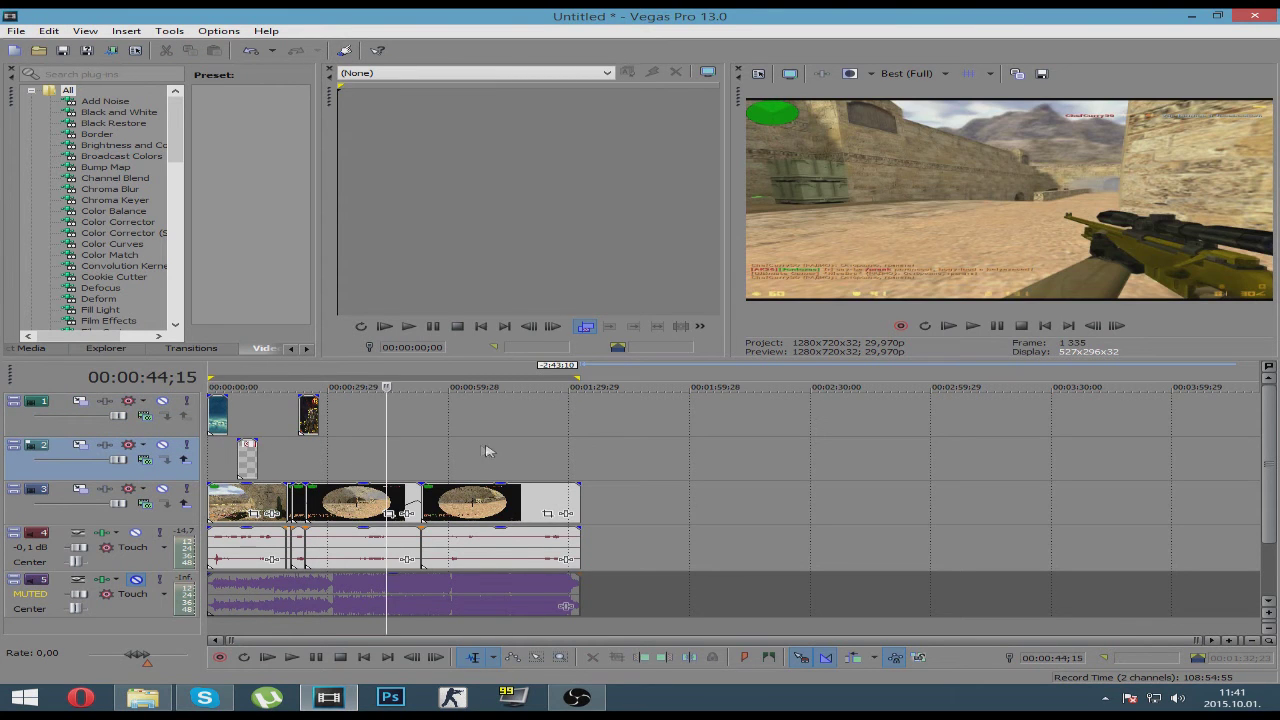
- Check preview frames at points across the whole timeline, including the title, the two overlaid pictures and the end of the gameplay
click(491, 448)
click(570, 445)
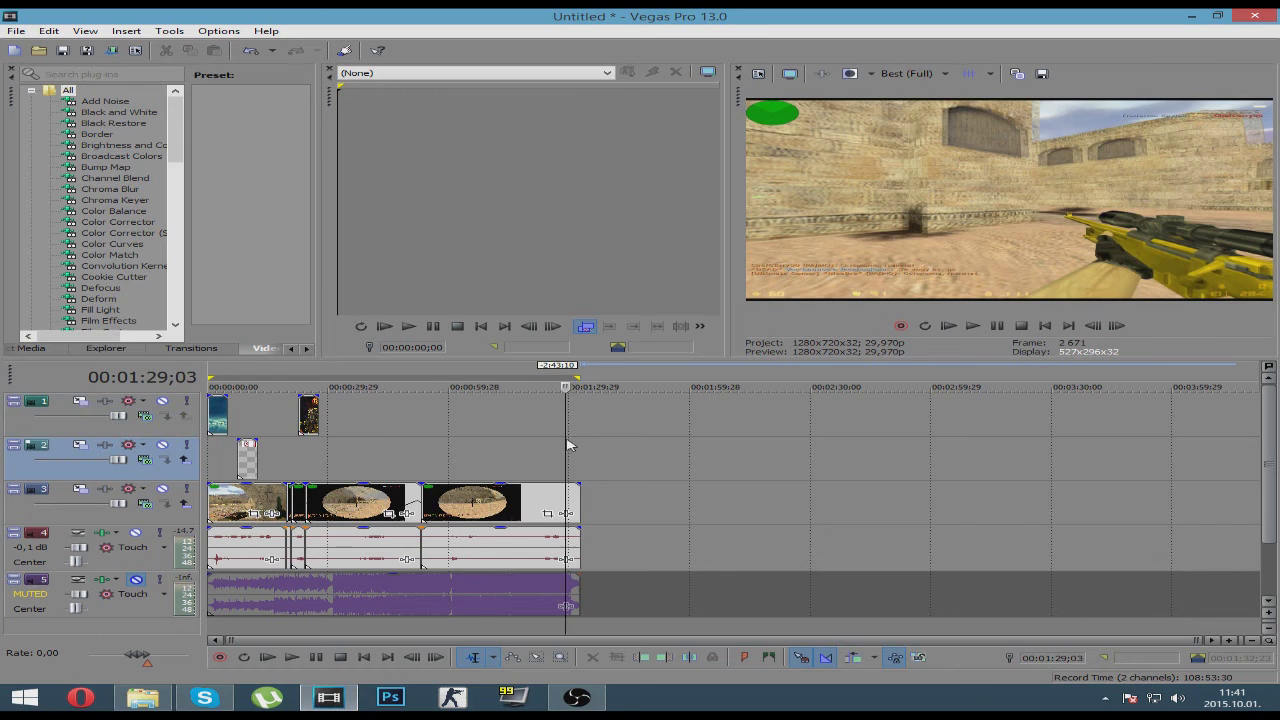
click(480, 444)
click(384, 452)
click(320, 452)
click(258, 452)
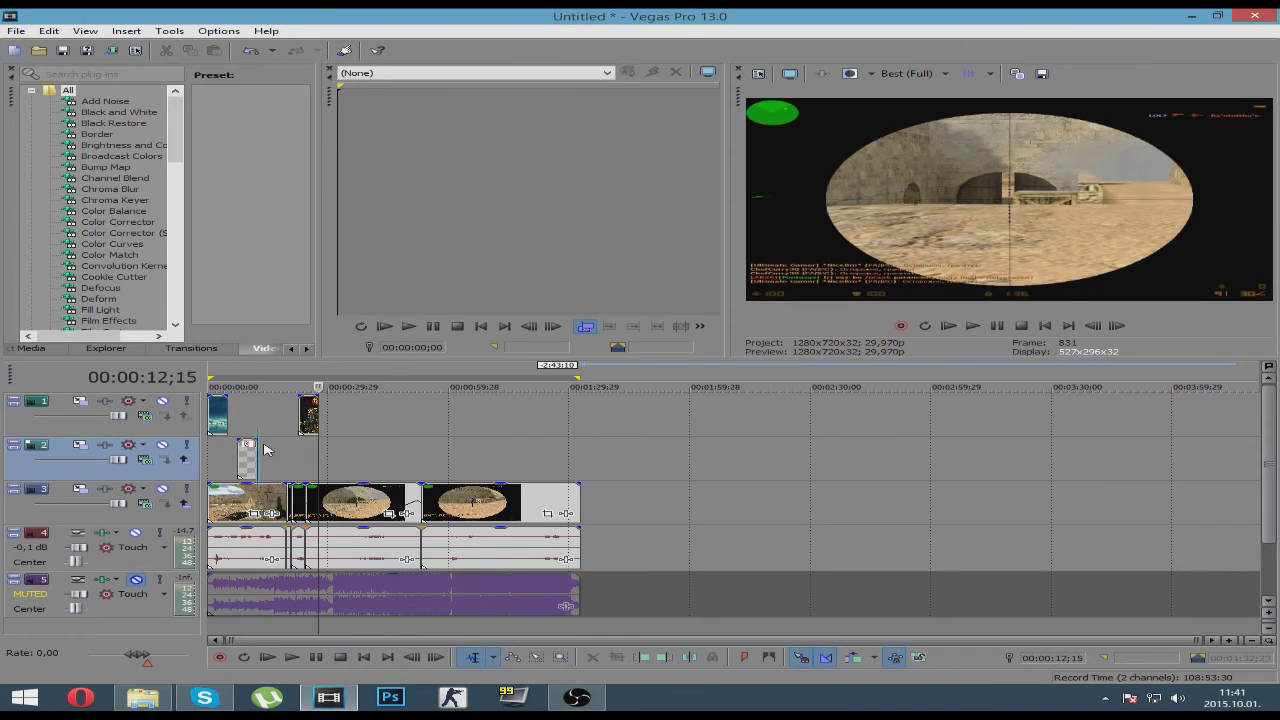
click(221, 456)
click(287, 455)
click(306, 456)
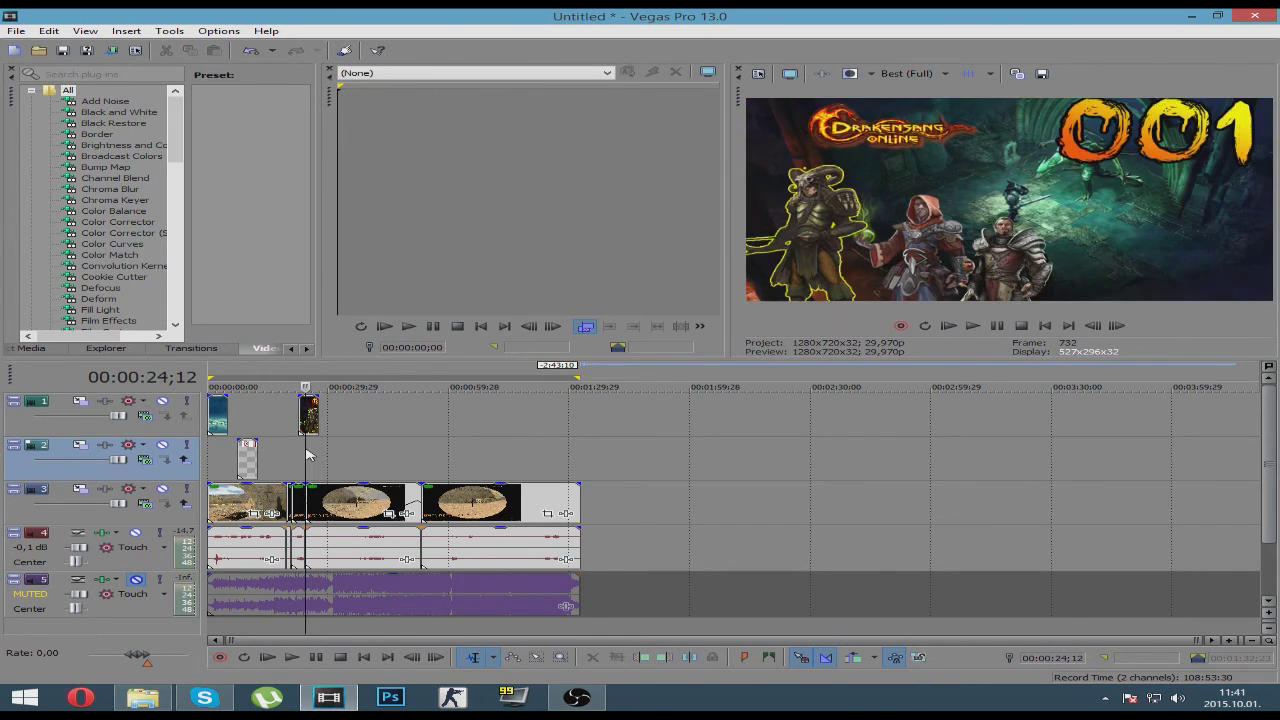
click(367, 460)
click(477, 467)
click(547, 467)
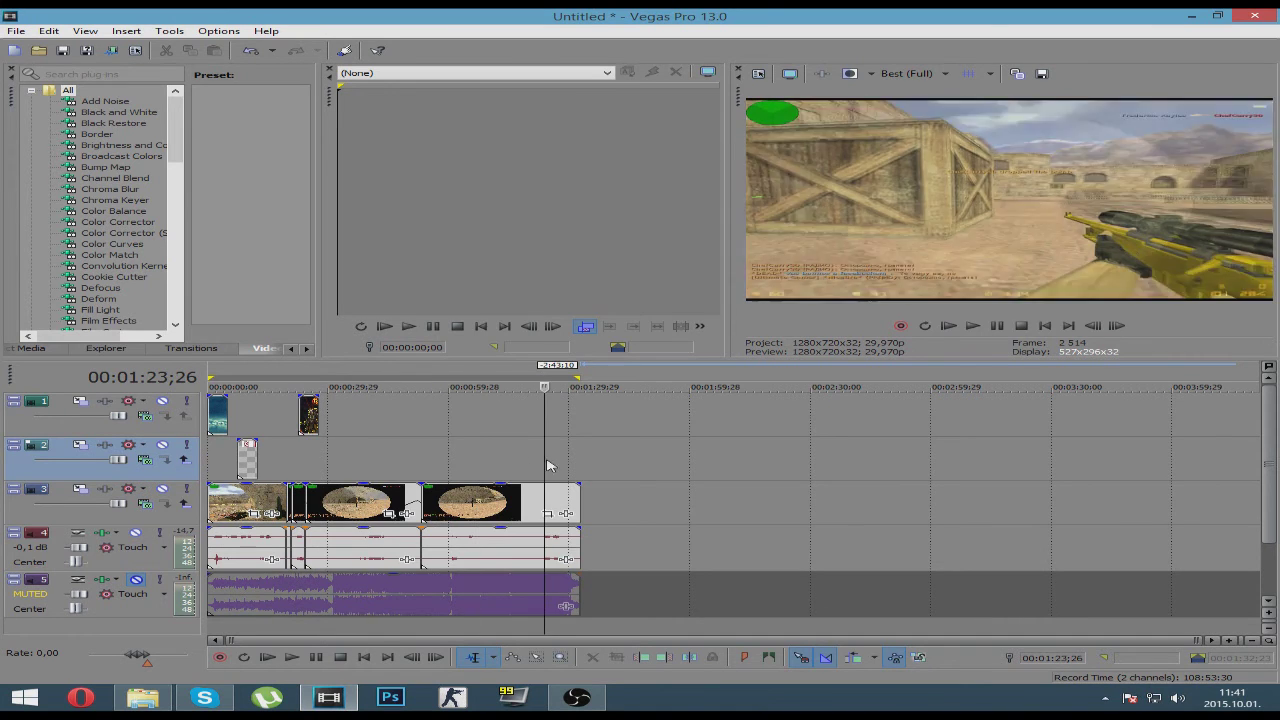
click(575, 467)
- Set the loop region from the title's end at 00:00:12;15 to the gameplay's end, and place the playhead at 00:01:32;23
double_click(587, 465)
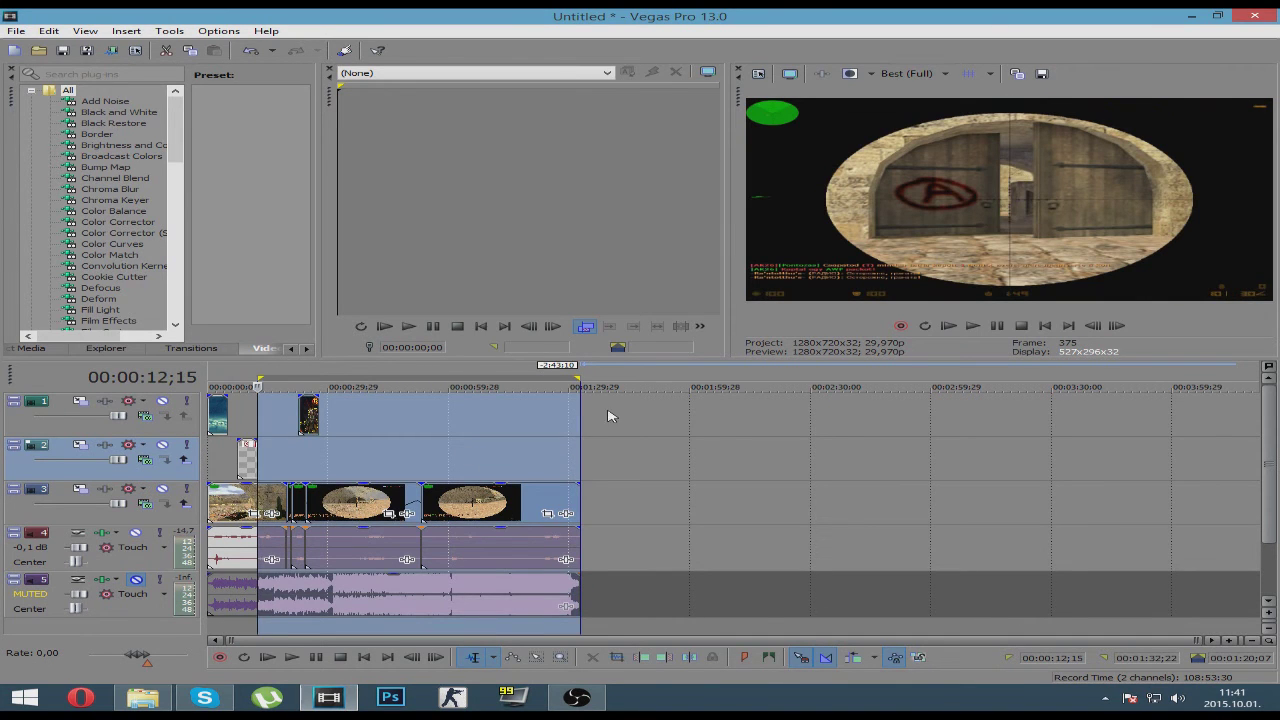
click(610, 420)
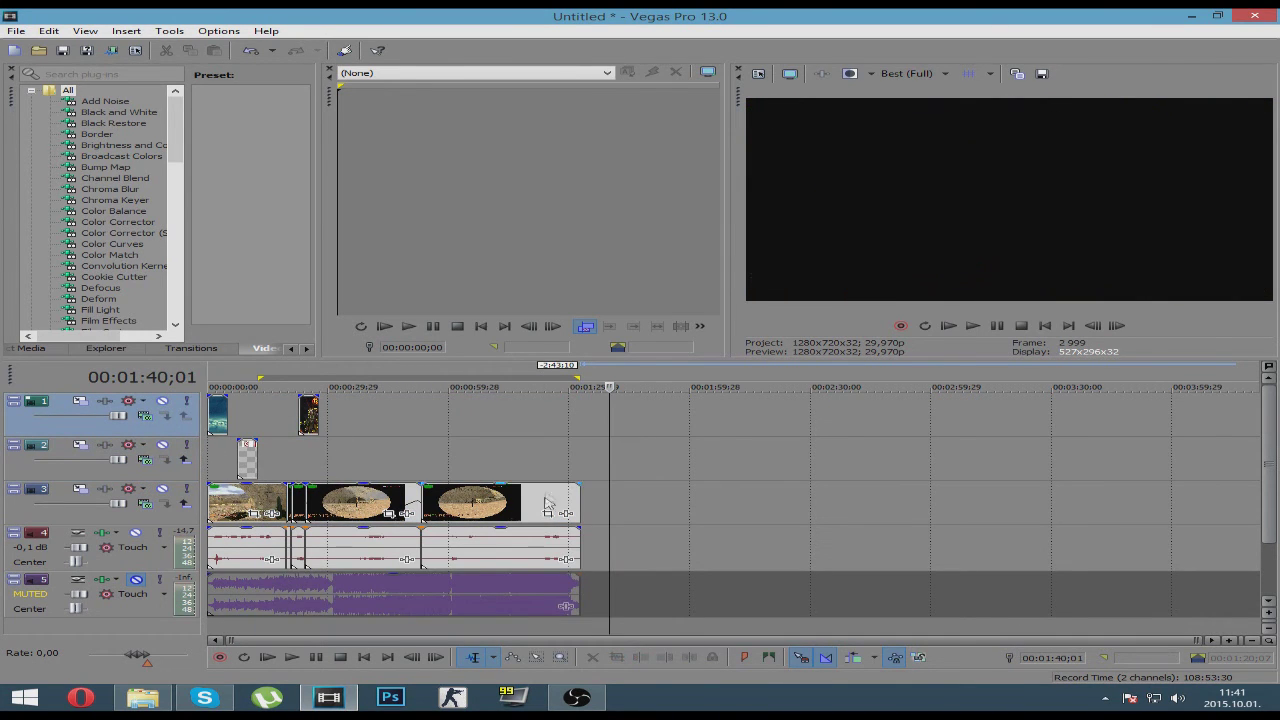
drag(609, 424, 580, 424)
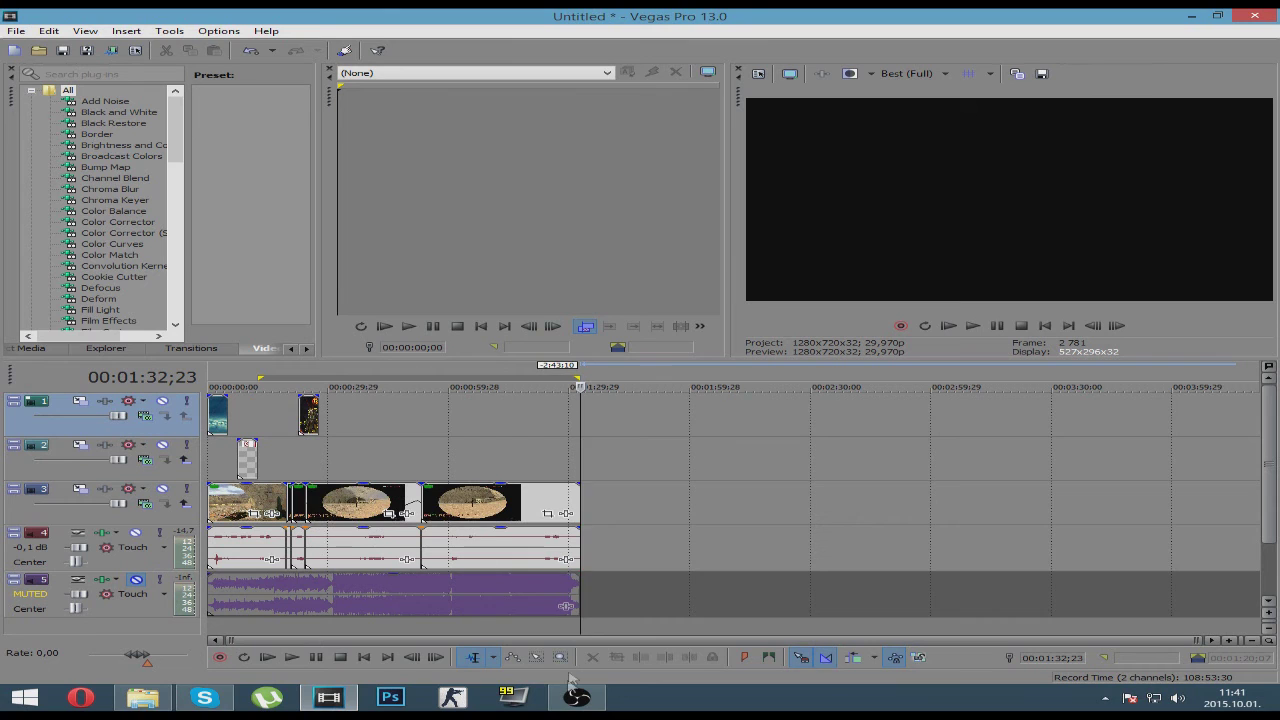
- Lengthen the first picture to the title's start and stretch the second picture to run from about 00:00:12;15 to 00:01:06;17
mouse_move(566, 700)
click(224, 416)
drag(301, 413, 474, 425)
- Compare preview frames in the title section, under the lengthened second picture and in the uncovered gameplay after it
click(381, 505)
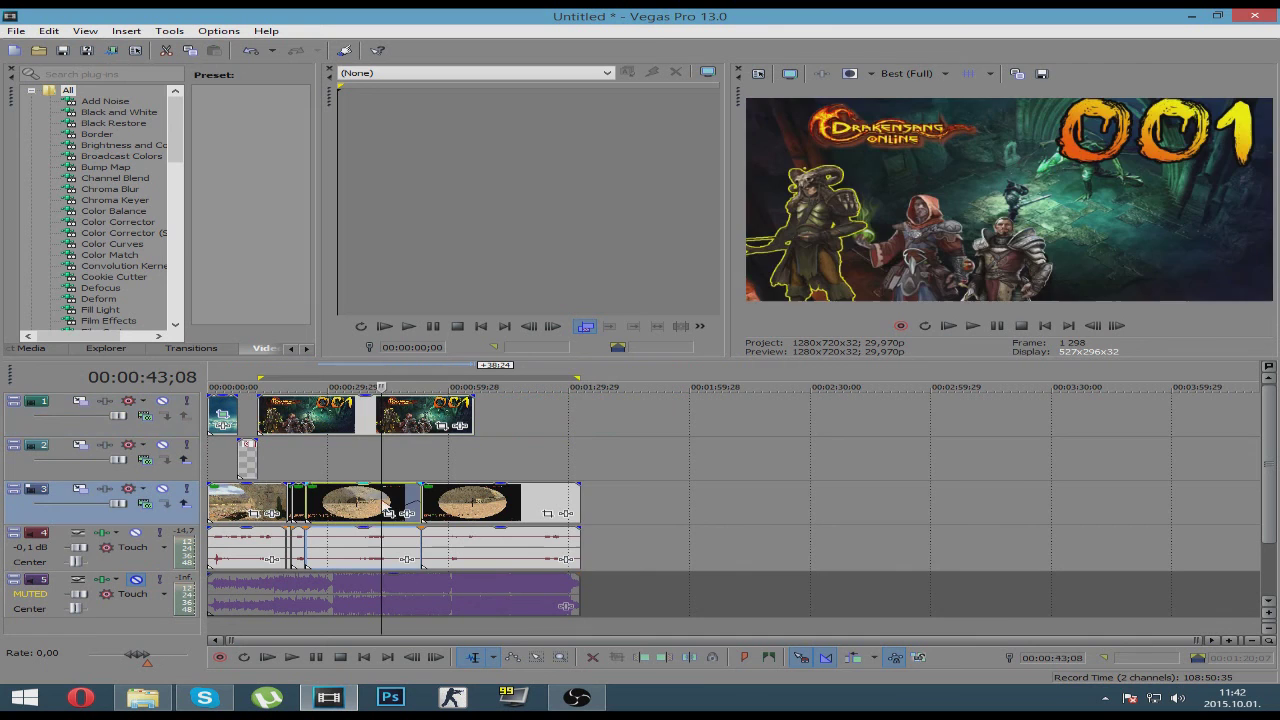
click(360, 503)
click(238, 500)
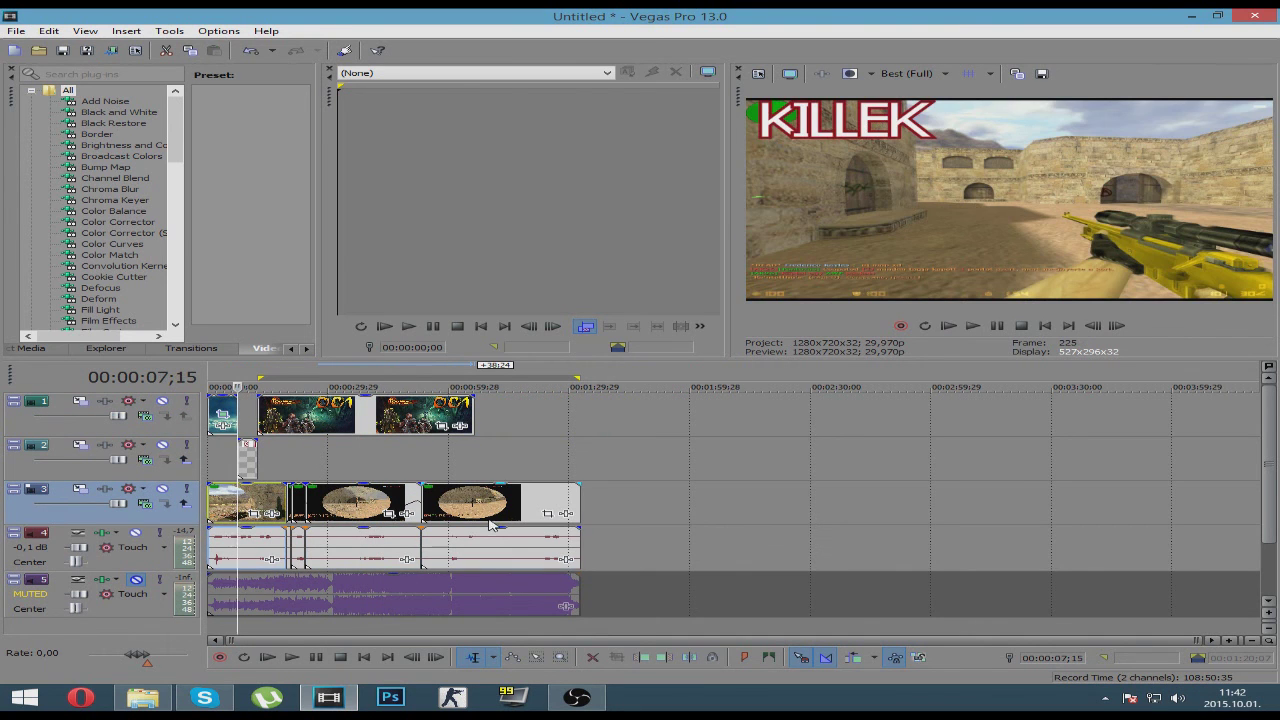
click(490, 500)
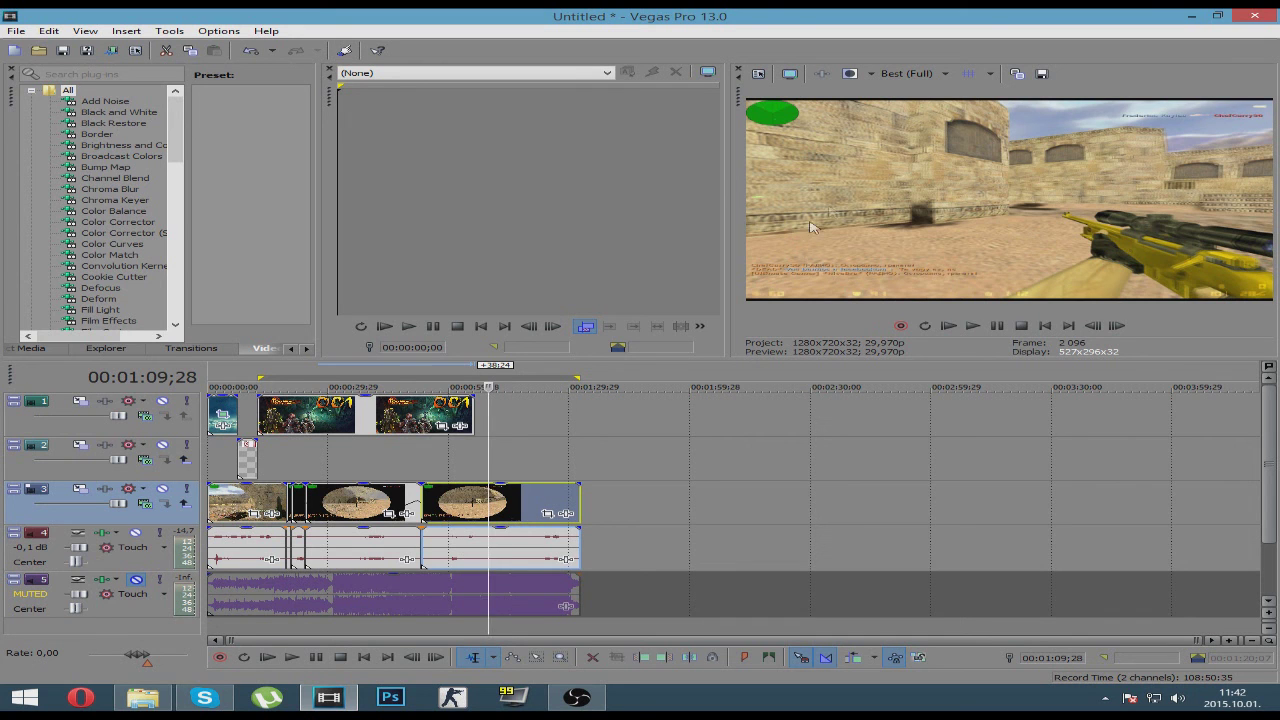
click(505, 479)
click(572, 478)
click(476, 477)
click(397, 474)
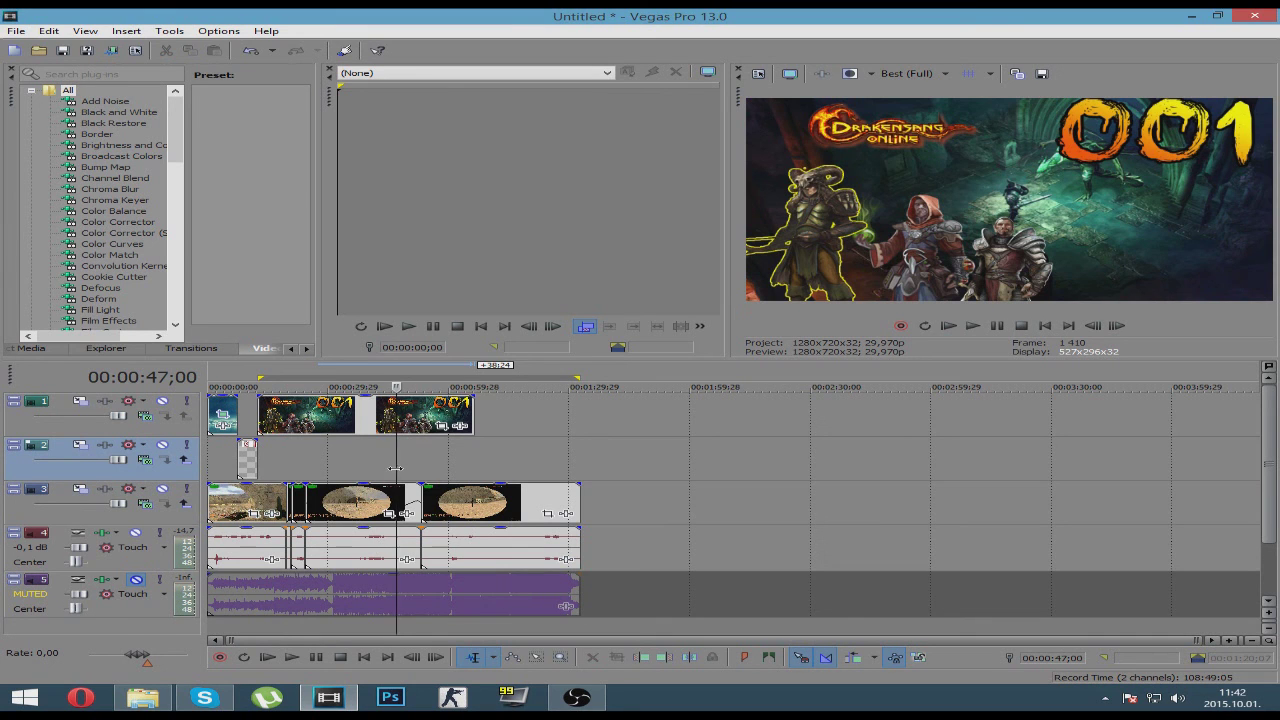
click(498, 470)
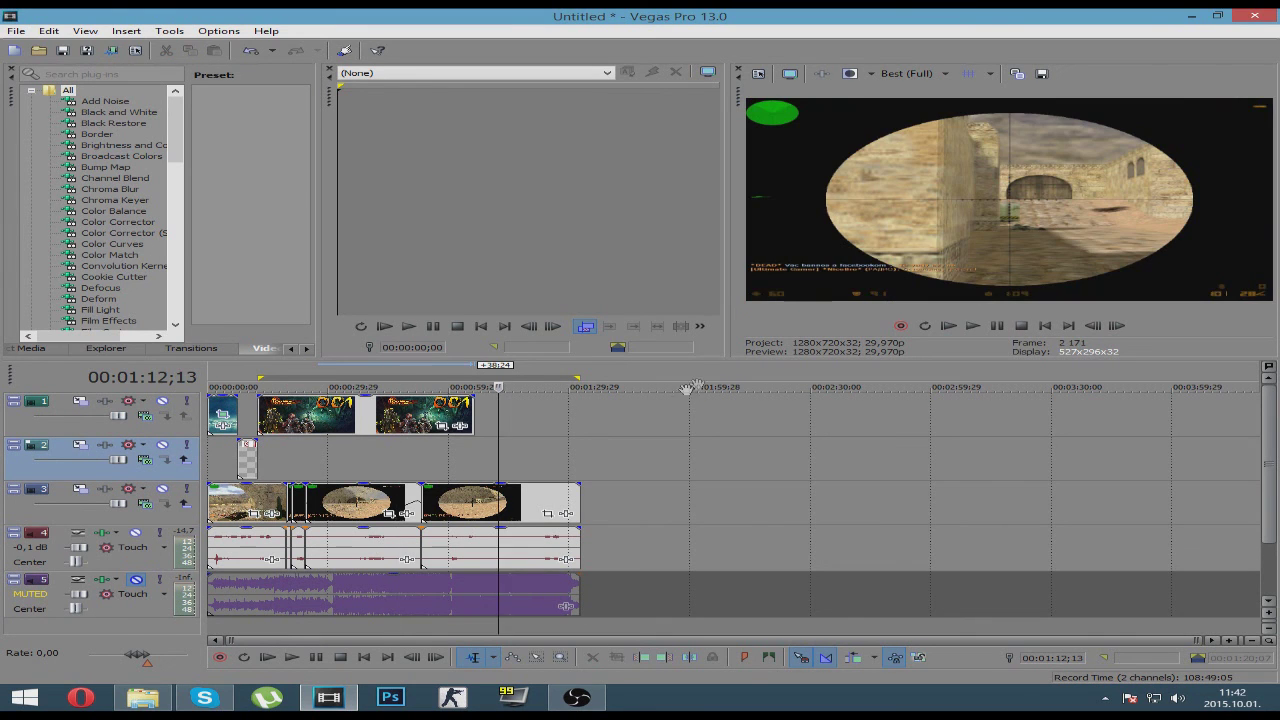
click(557, 449)
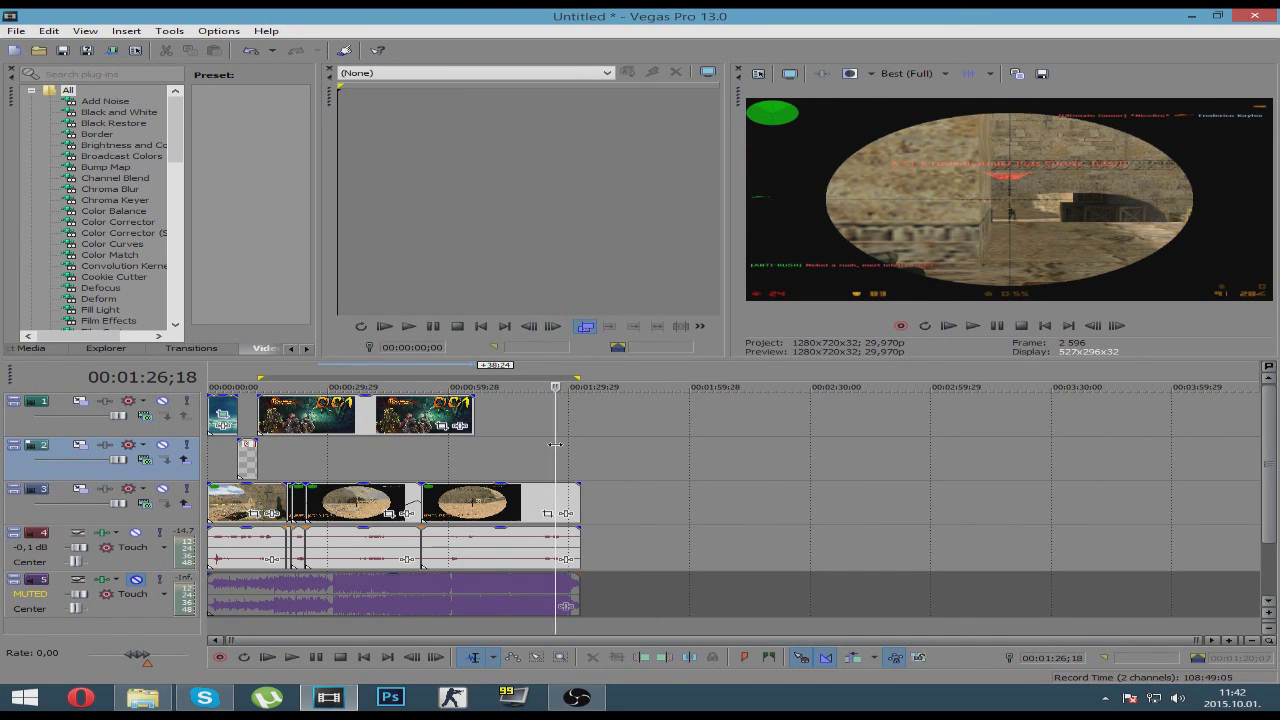
- Place the playhead at 00:01:13;13 and shift the second picture along its track so it ends with the gameplay
drag(555, 444, 476, 447)
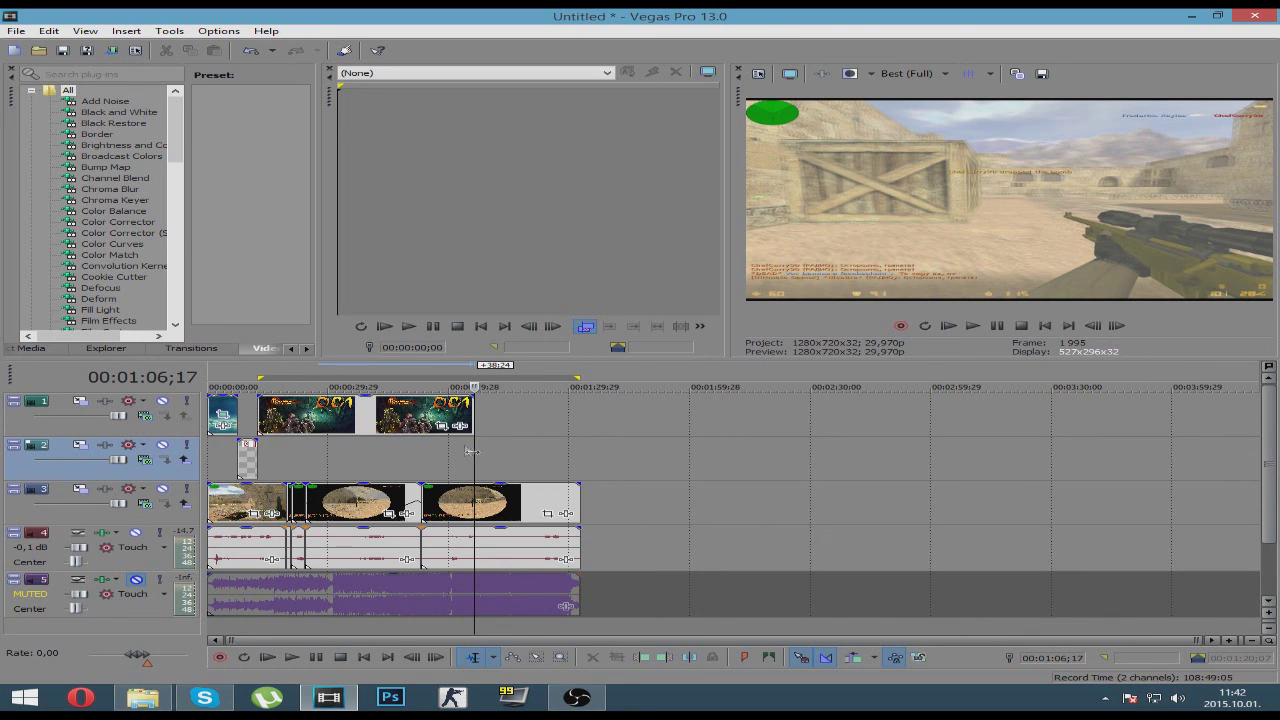
drag(474, 461, 502, 457)
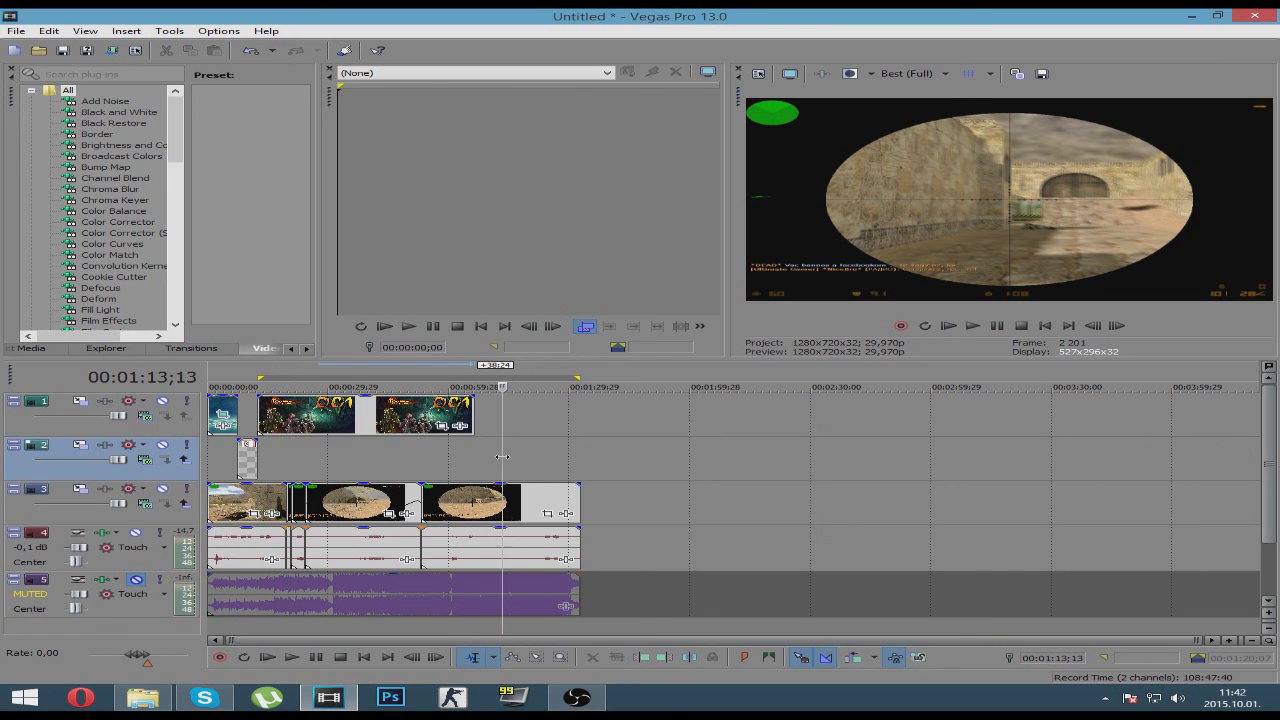
drag(322, 425, 425, 404)
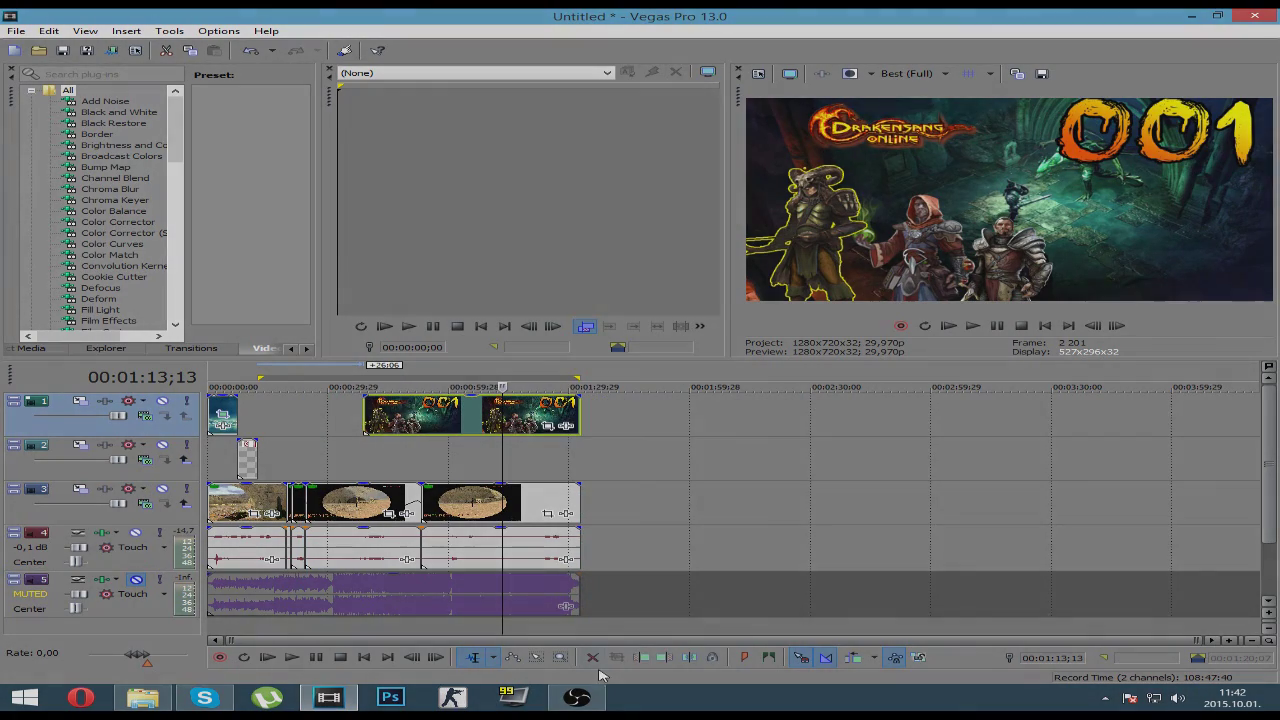